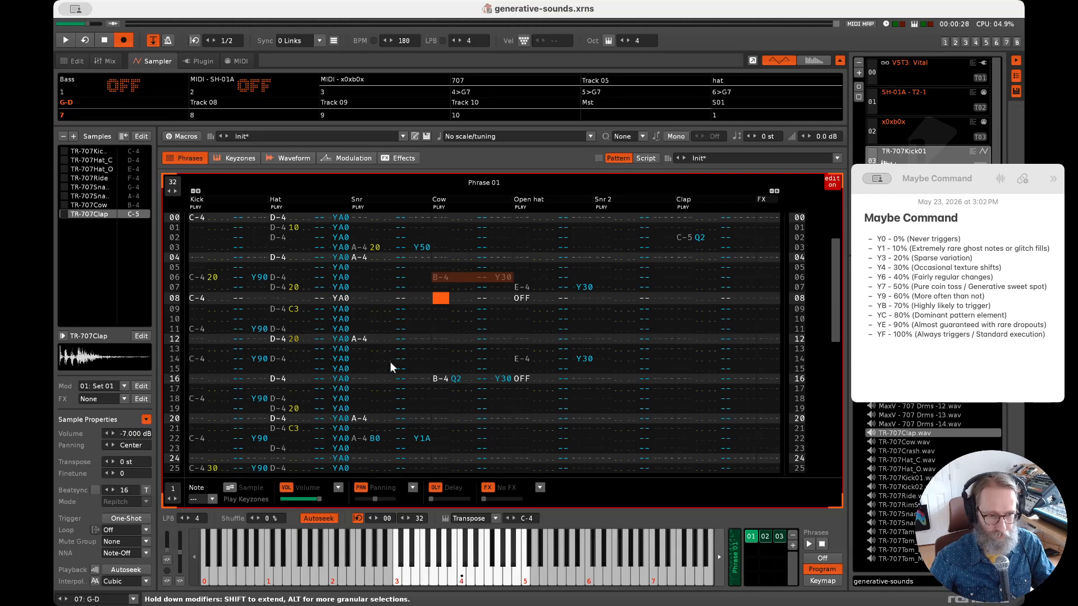
- Go to the Y probability command in the Hat column on line 00 of the phrase
click(369, 298)
scroll(370, 299, left, 2)
scroll(370, 298, up, 4)
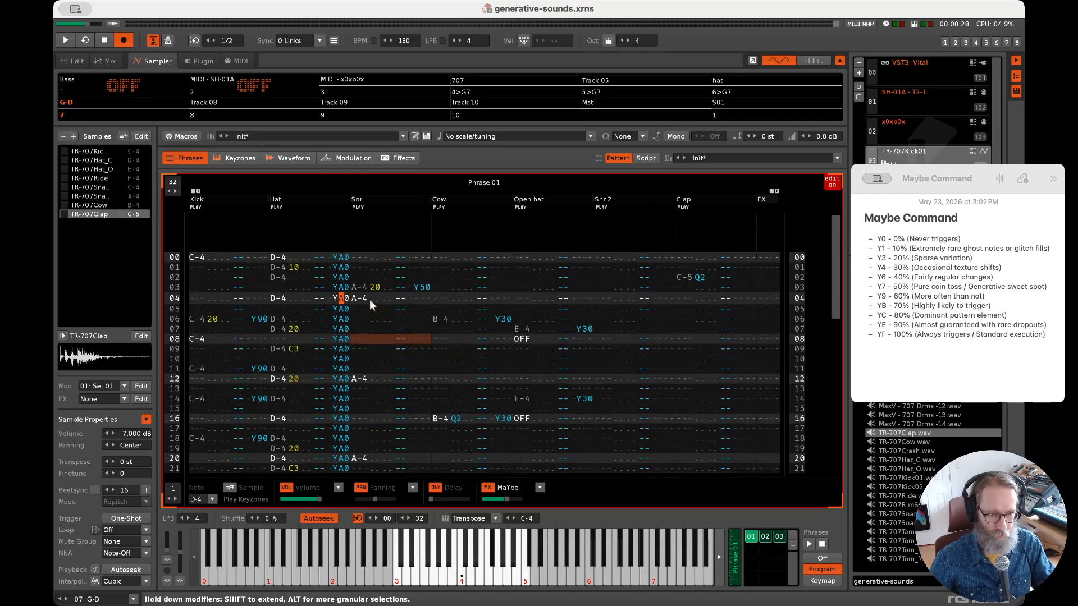
scroll(369, 299, up, 4)
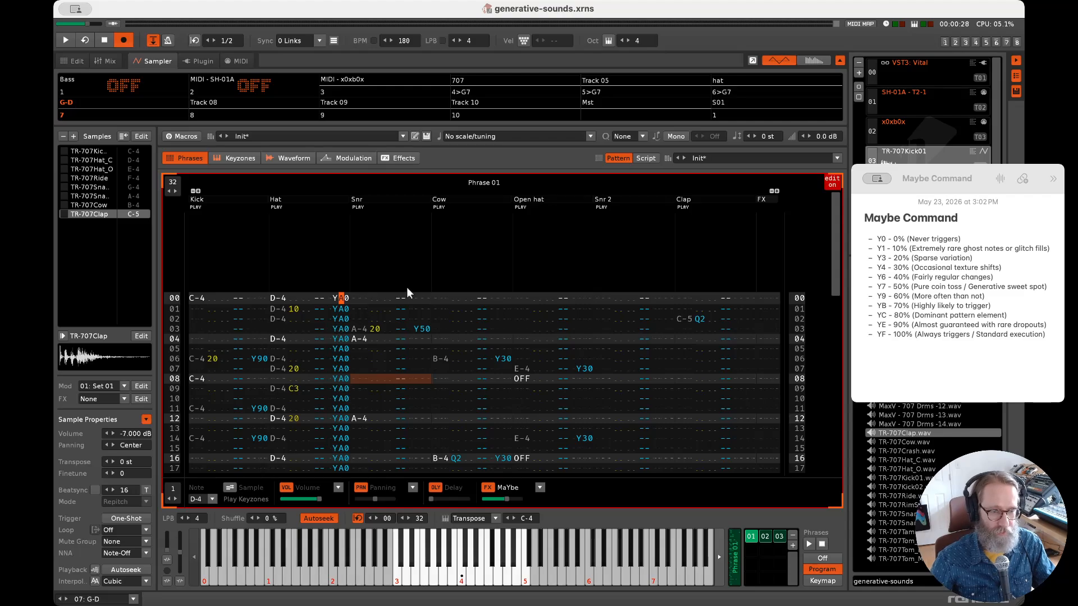
key(Left)
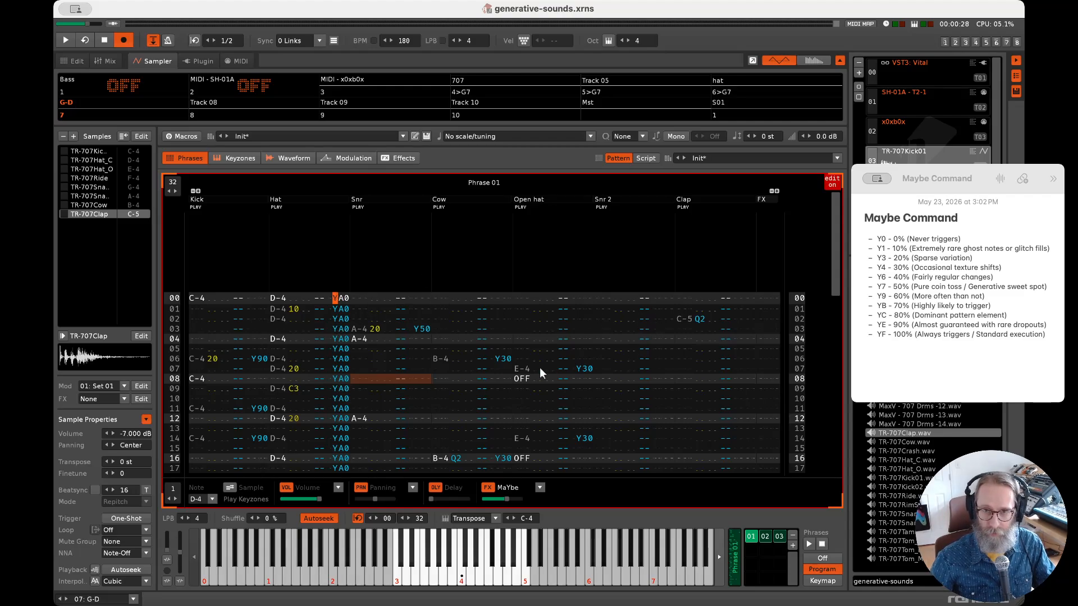
scroll(627, 366, down, 4)
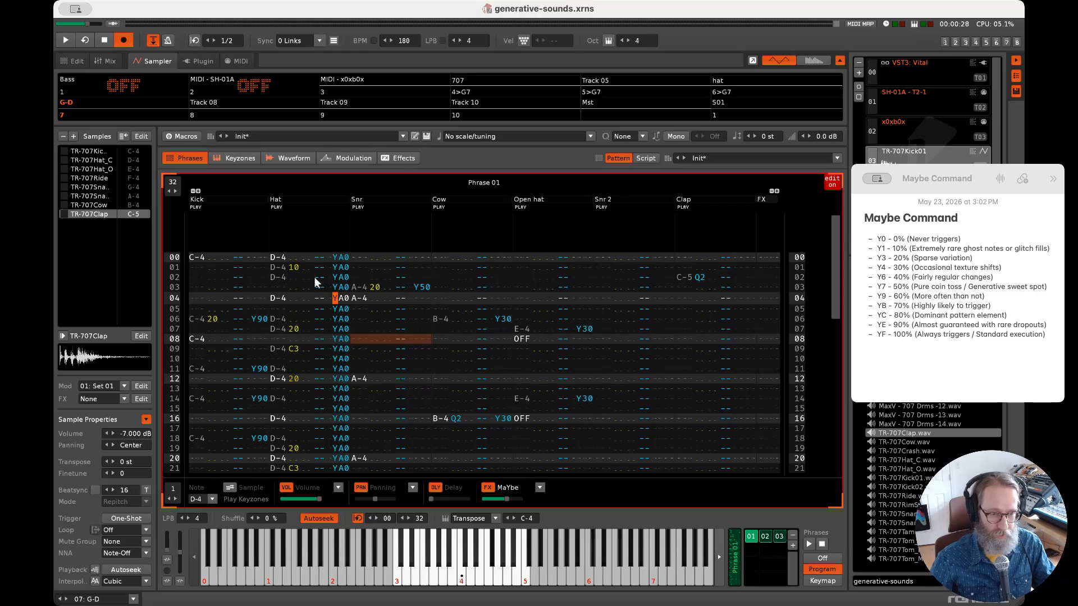
scroll(314, 277, up, 4)
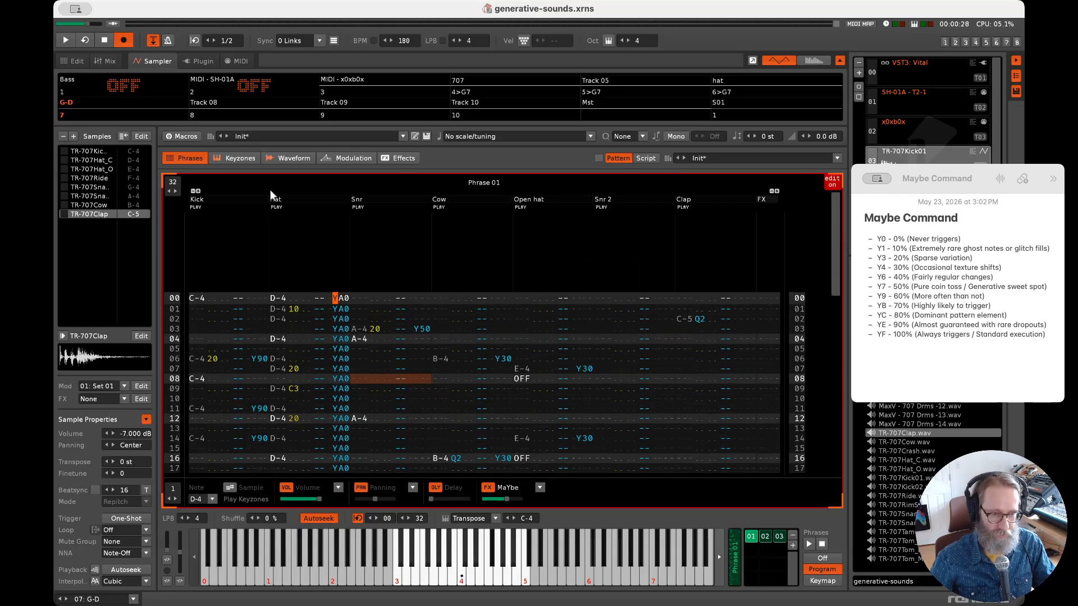
- Mute the Kick, Snr, Cow, Snr 2, Open hat and Clap columns so only the Hat column plays
click(195, 207)
click(358, 207)
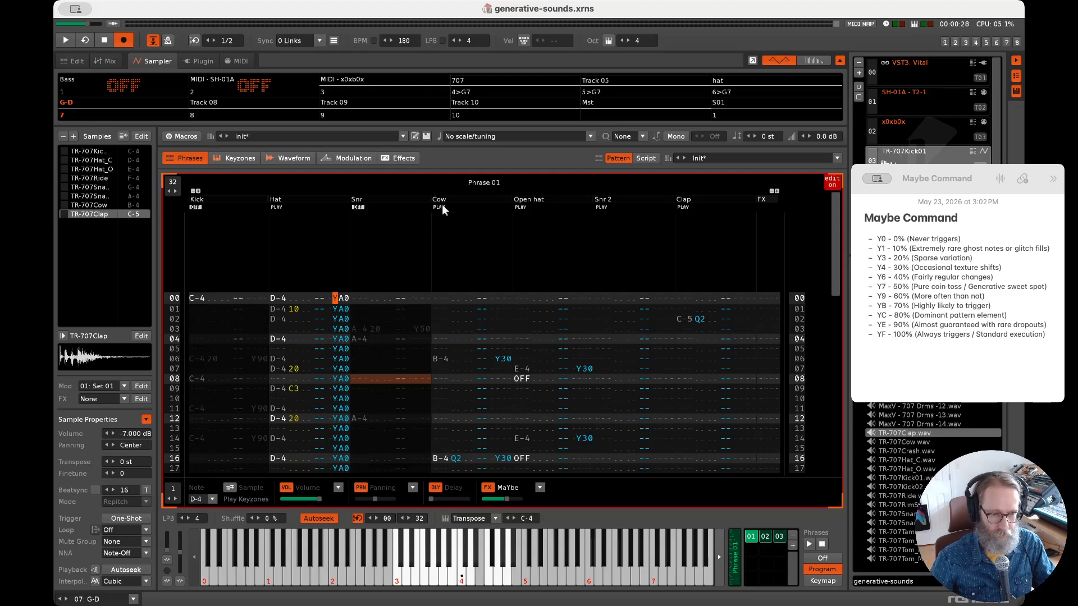
click(439, 207)
click(602, 207)
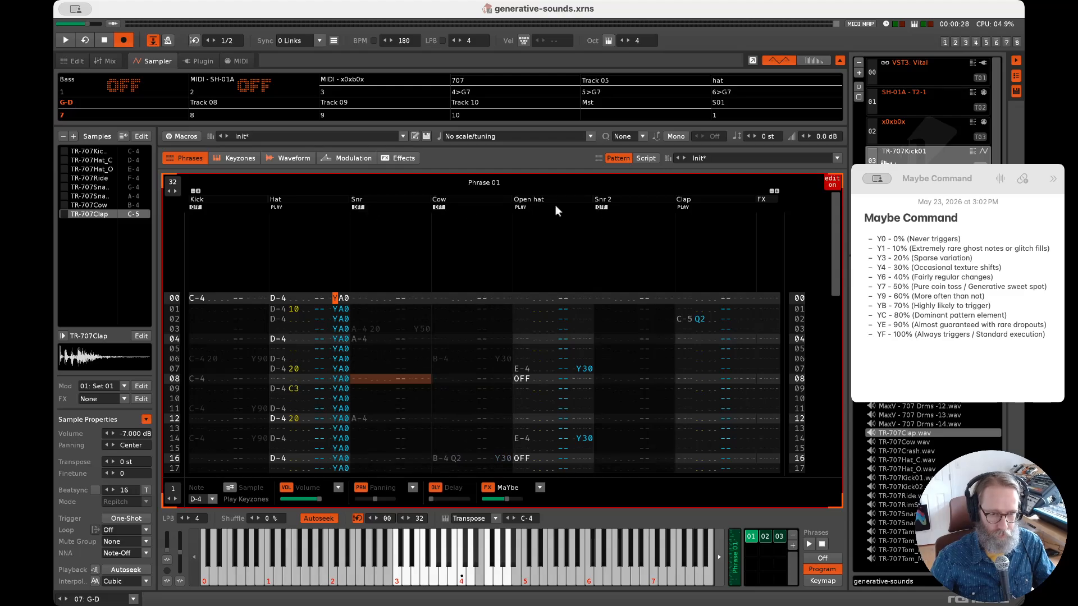
click(521, 207)
click(682, 208)
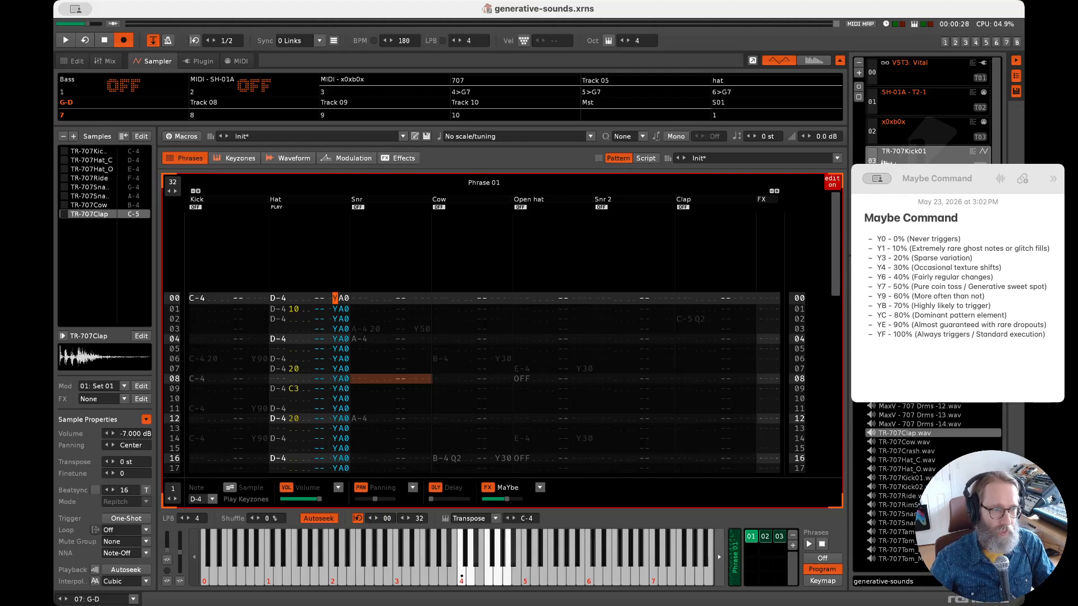
- Consult the Y9 and YB probability entries in the Maybe Command note
click(952, 297)
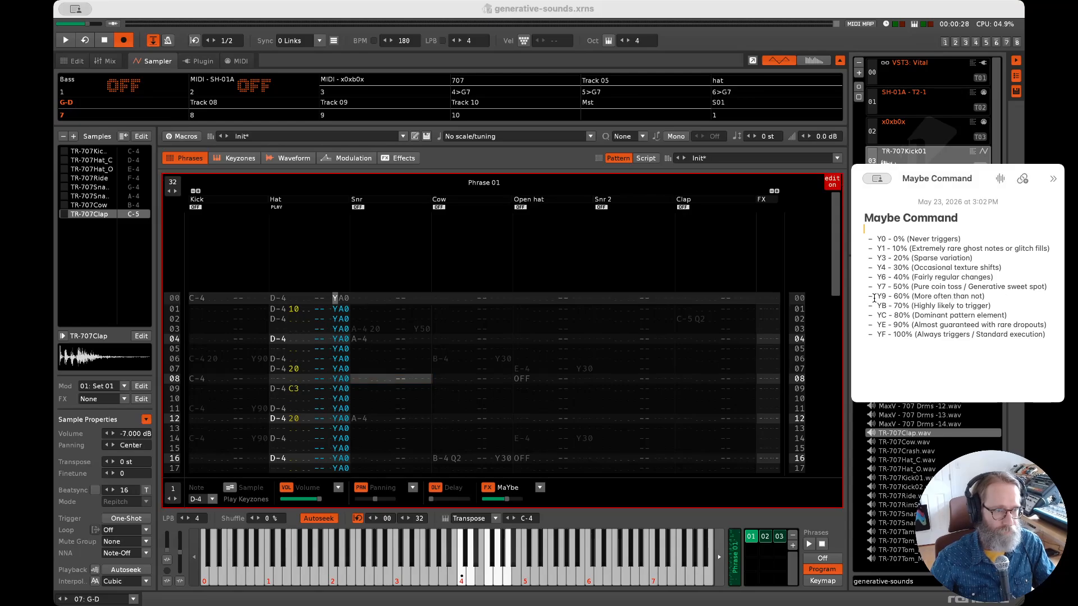
drag(874, 298, 1004, 305)
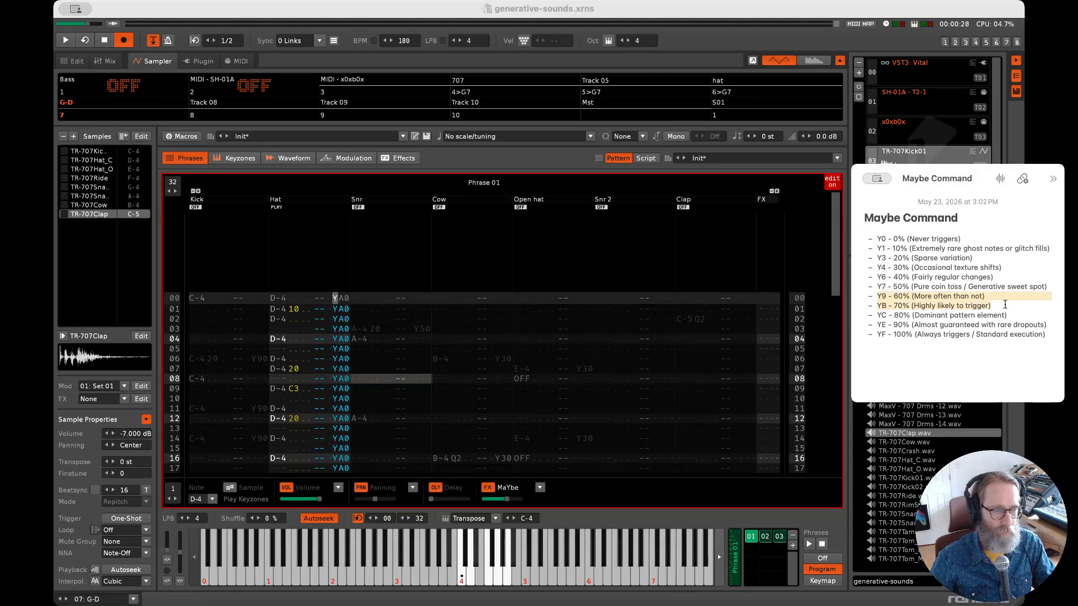
click(892, 298)
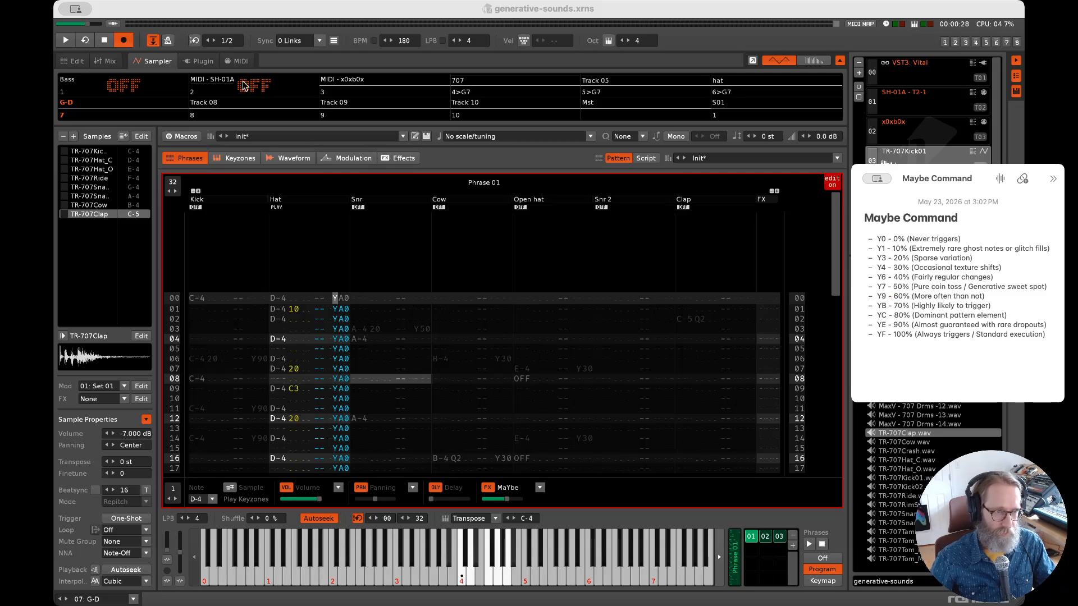
- Return to the phrase editor and play the phrase with only the Hat column audible, ending with playback stopped
click(291, 11)
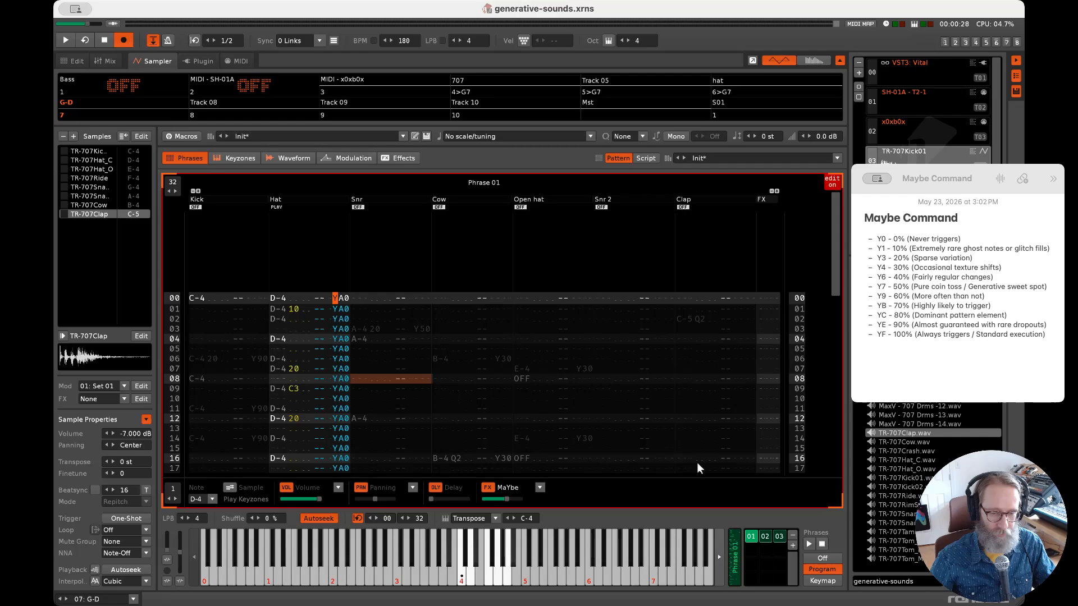
click(810, 543)
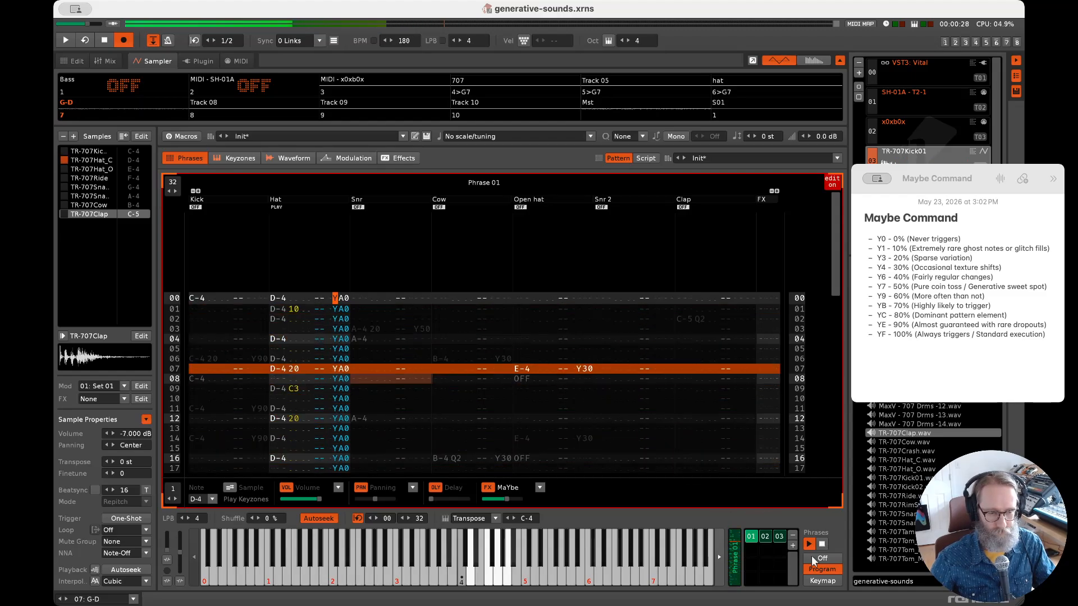
click(823, 544)
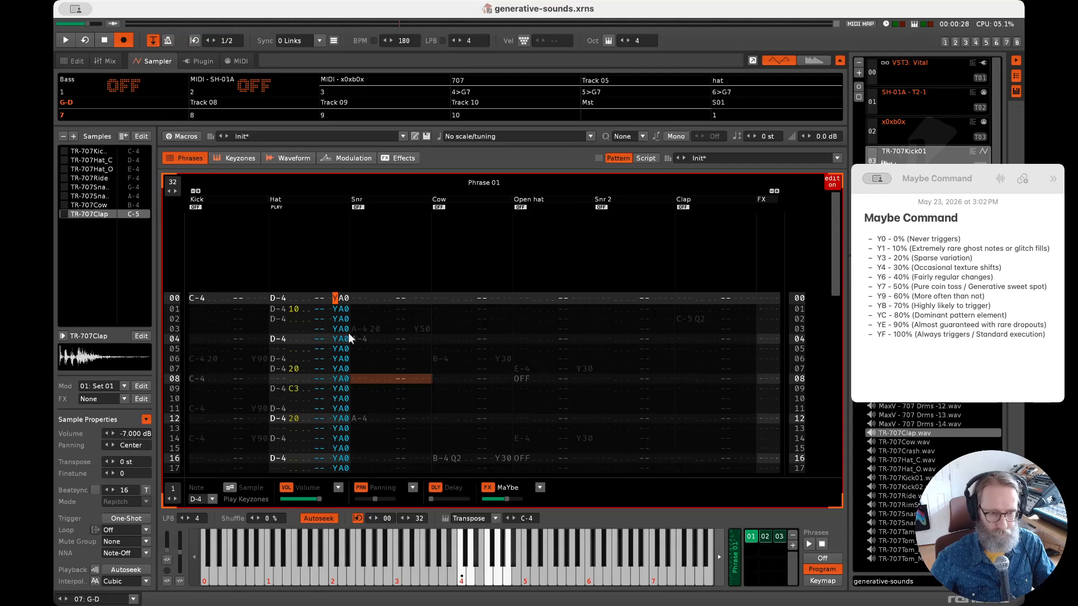
- Examine the Hat column's volume and cut values over the first ten lines, returning to the effect command on line 00
key(Down)
key(Down)
key(Left)
key(Left)
key(Left)
key(Left)
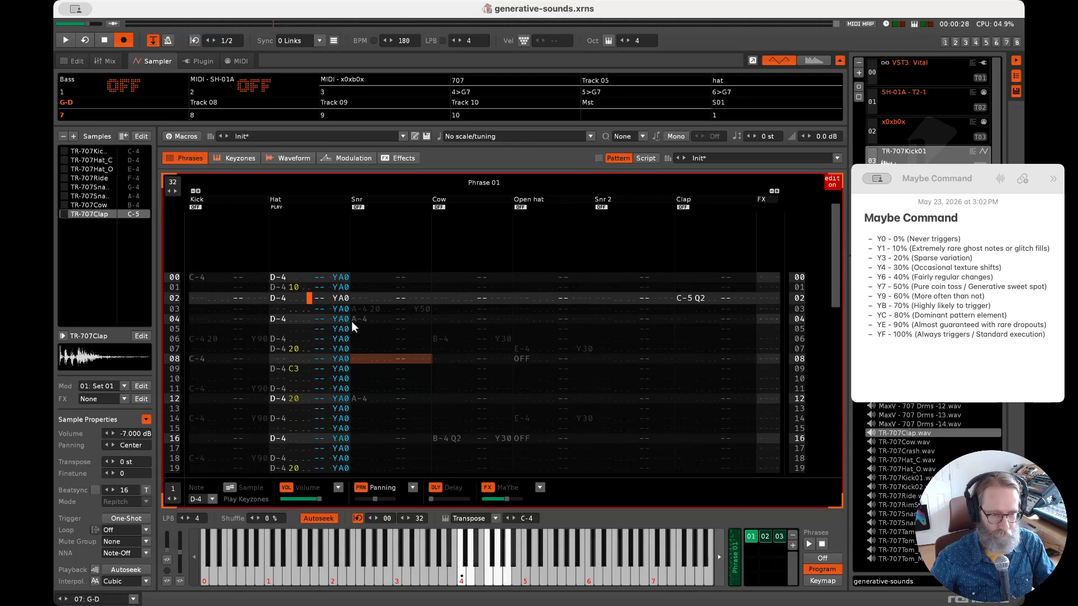
key(Down)
key(Down)
key(Down)
key(Down)
key(Down)
key(Down)
key(Down)
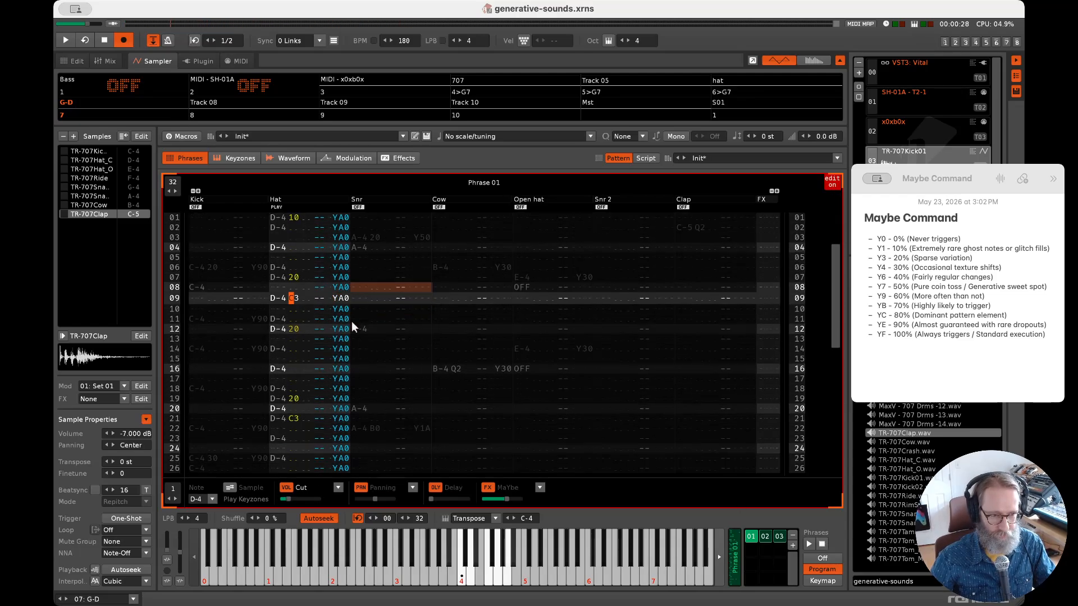
key(Up)
key(Up)
key(Up)
key(Up)
key(Up)
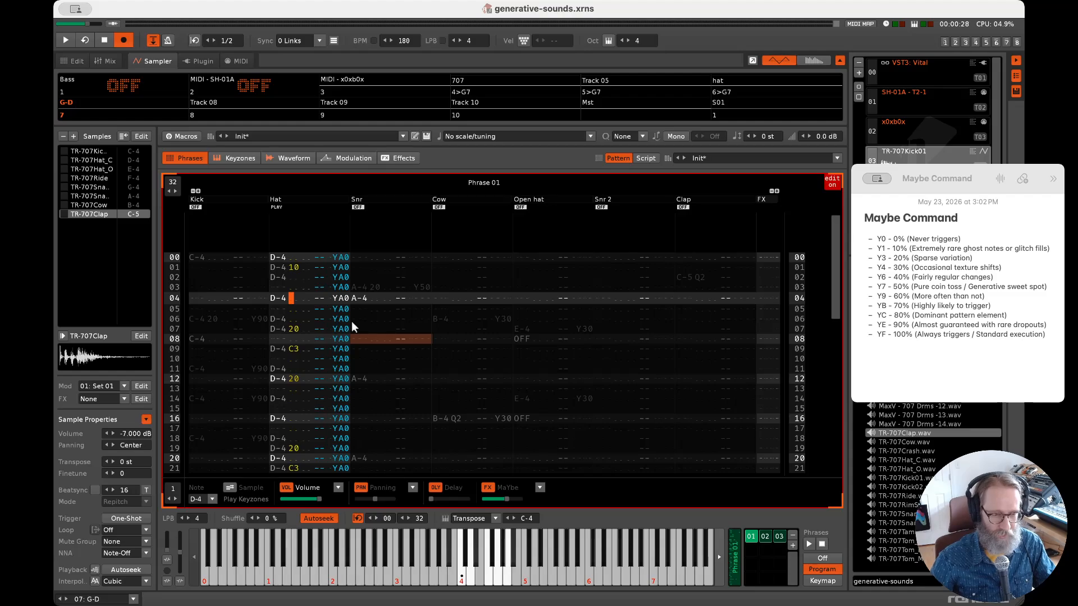
key(Up)
key(Up)
key(Up)
key(Up)
key(Right)
key(Right)
key(Right)
key(Right)
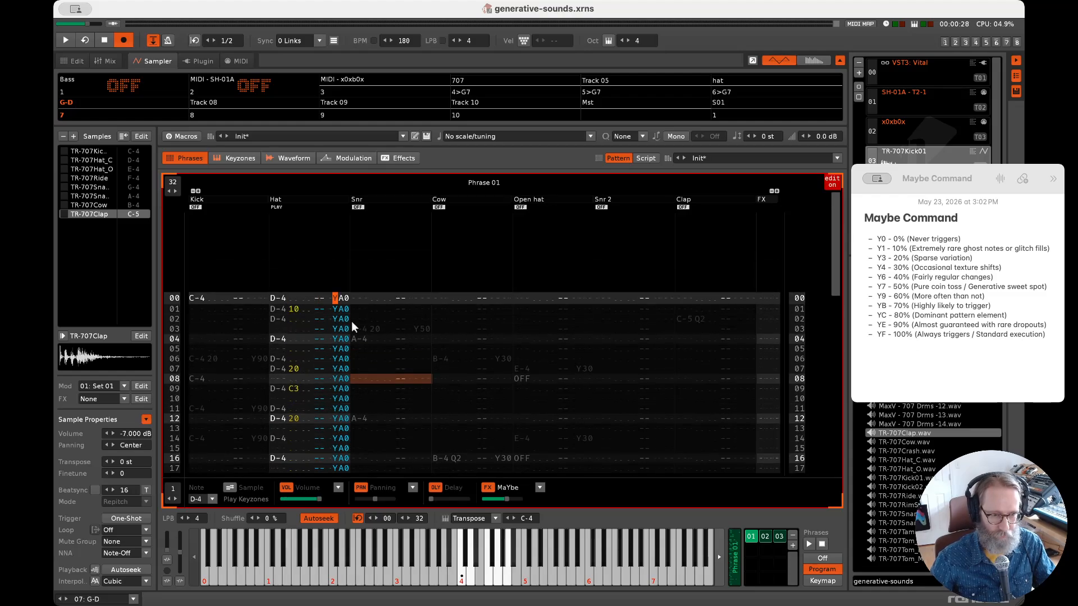
- Delete the YA0 probability commands from all 32 lines of the Hat column
key(Delete)
key(Delete)
key(Delete)
key(Delete)
key(Delete)
key(Delete)
key(Delete)
key(Delete)
key(Delete)
key(Delete)
key(Delete)
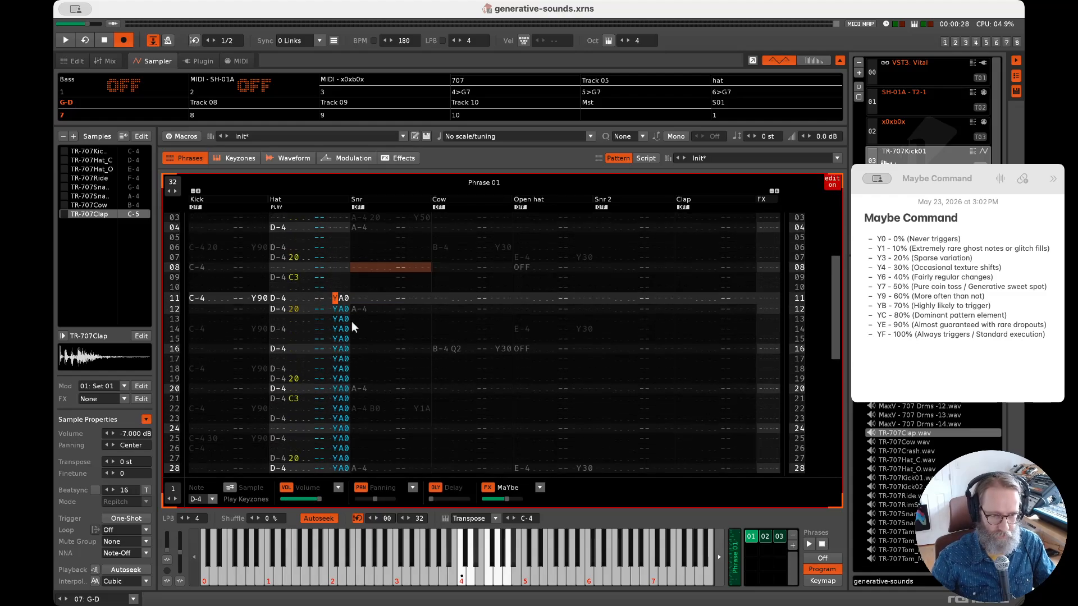
key(Delete)
key(Delete)
key(Delete)
key(Delete)
key(Delete)
key(Delete)
key(Delete)
key(Delete)
key(Delete)
key(Delete)
key(Delete)
key(Delete)
key(Delete)
key(Delete)
key(Delete)
key(Delete)
key(Delete)
key(Delete)
key(Delete)
key(Delete)
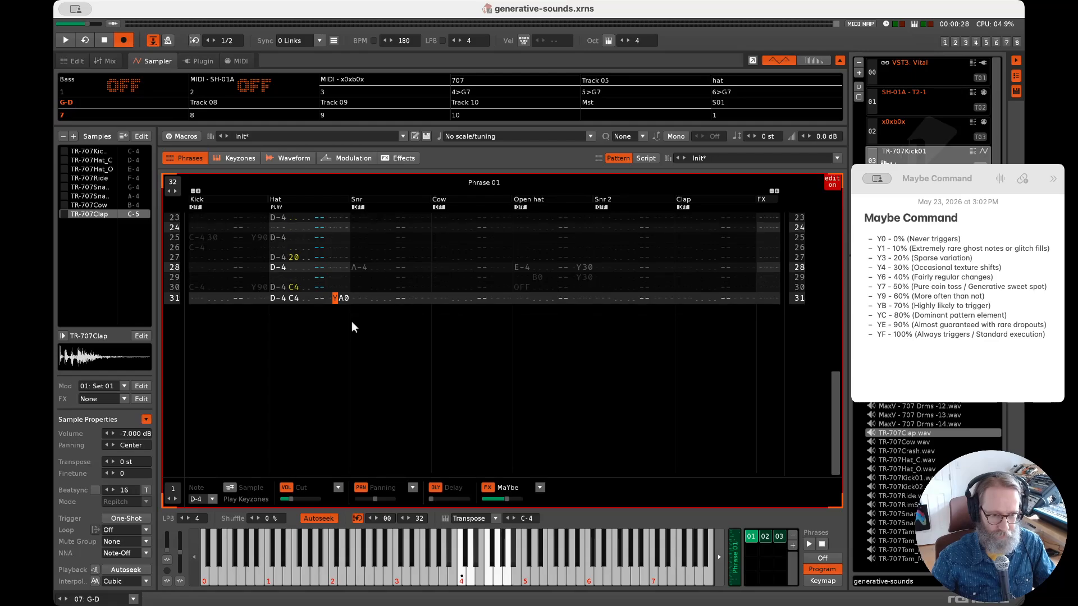
key(Delete)
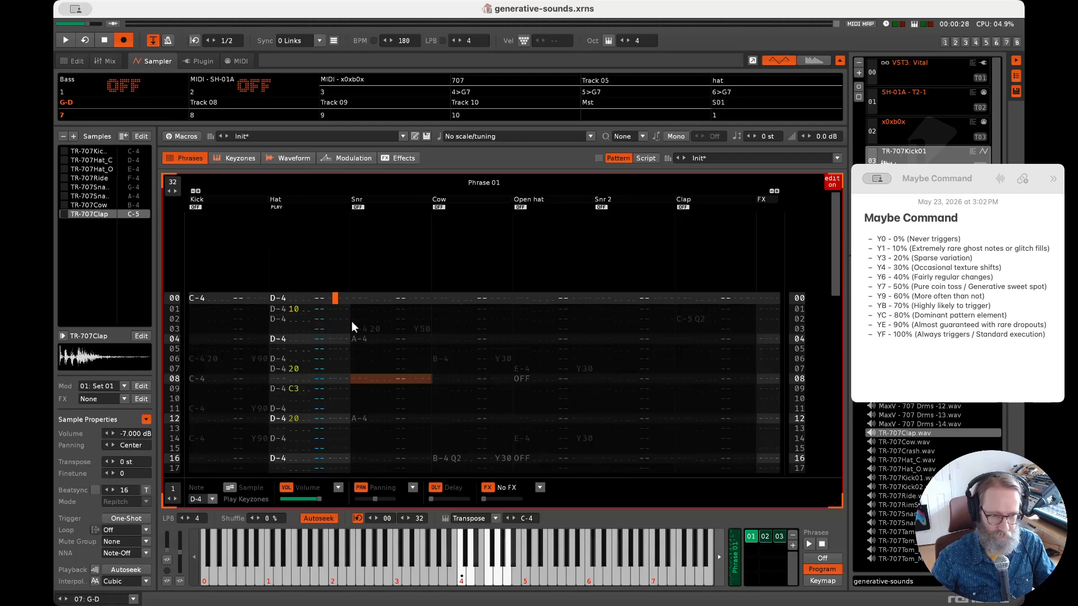
- Play the phrase to hear the Hat column without probability commands, ending with playback stopped
click(809, 544)
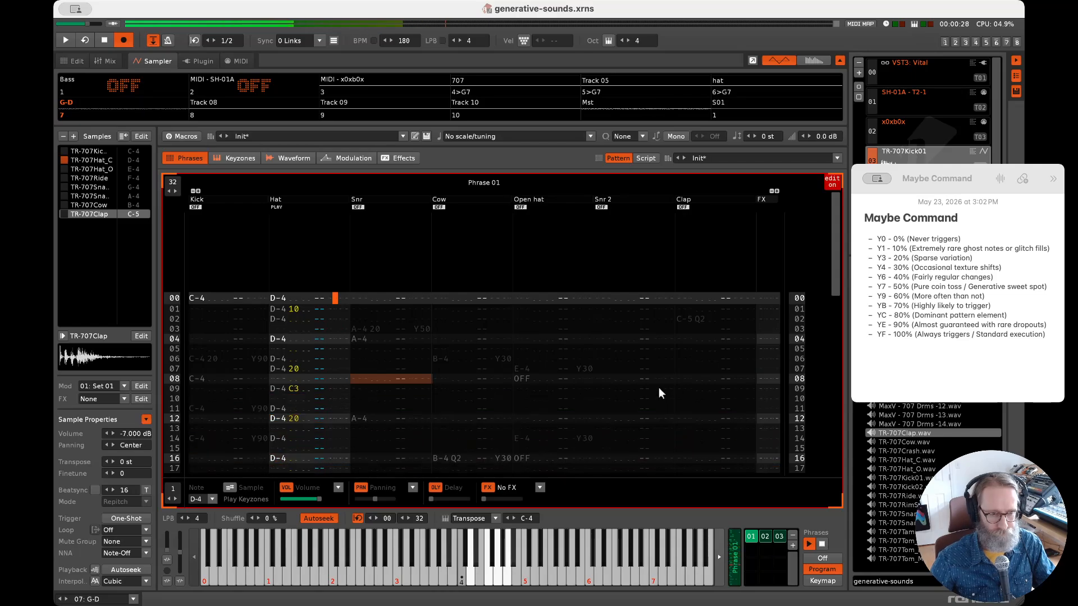
click(821, 558)
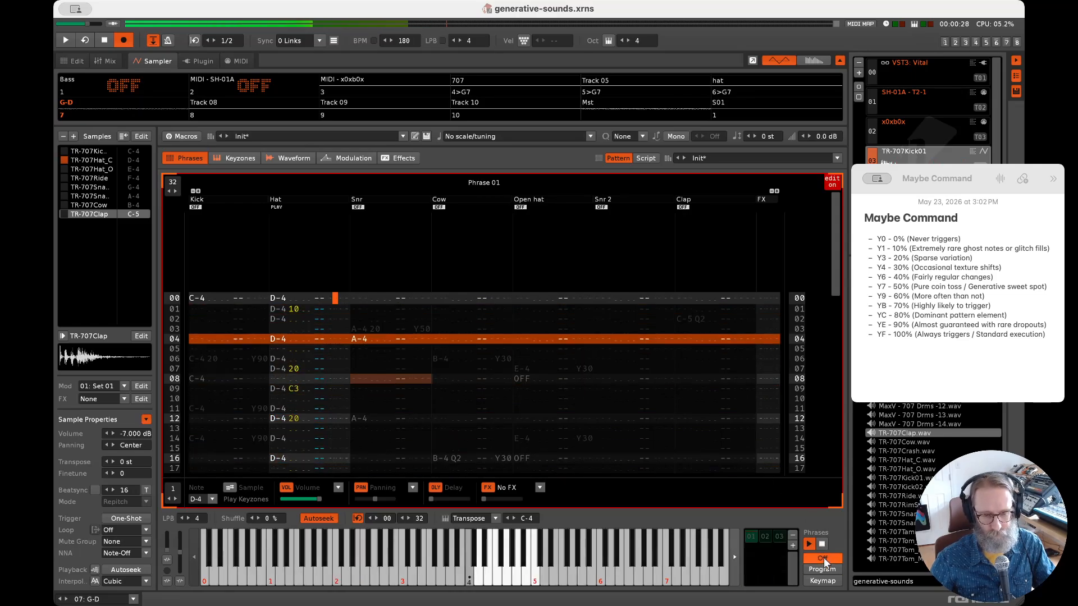
click(821, 544)
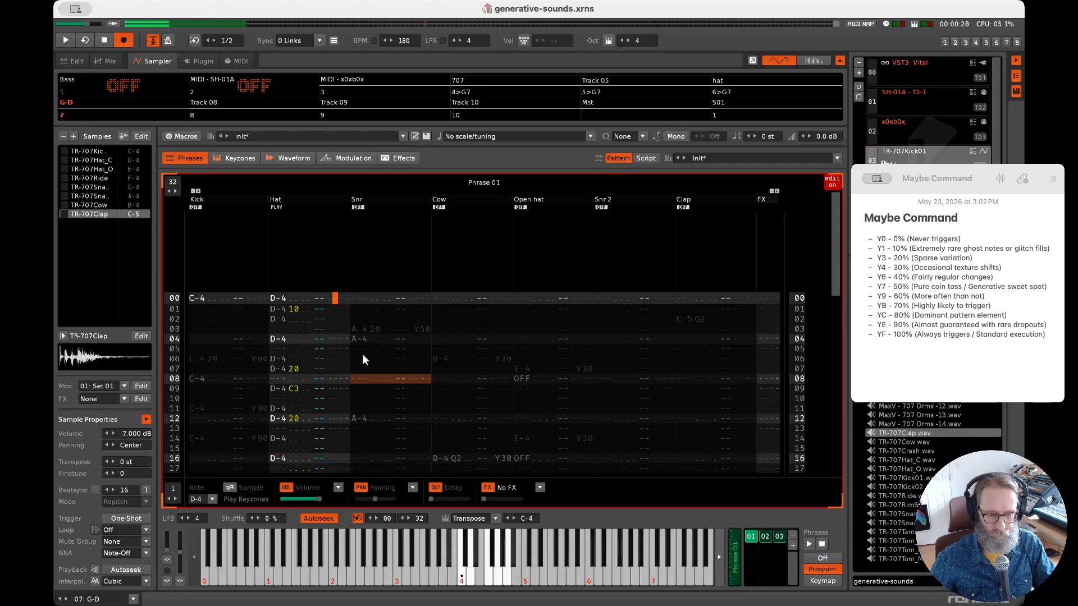
- Enter the Y (Maybe) effect command on every line of the Hat column, from 00 to 31
key(y)
key(y)
key(y)
key(y)
key(y)
key(y)
key(y)
key(y)
key(y)
key(y)
key(y)
key(y)
key(y)
key(y)
key(y)
key(y)
key(y)
key(y)
key(y)
key(y)
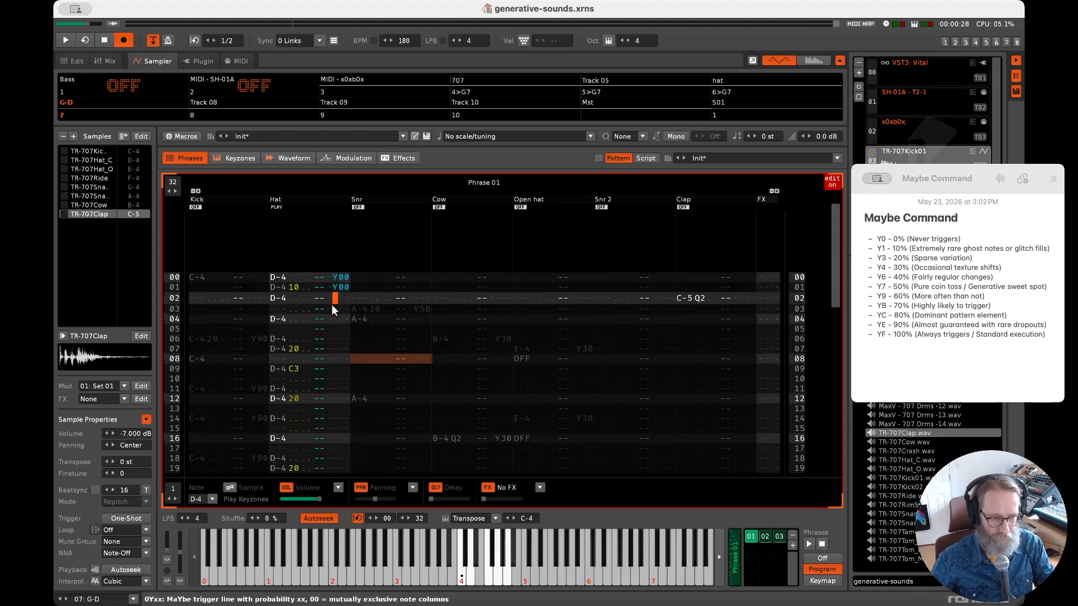
key(y)
key(y)
key(y)
key(y)
key(y)
key(y)
key(y)
key(y)
key(y)
key(y)
key(y)
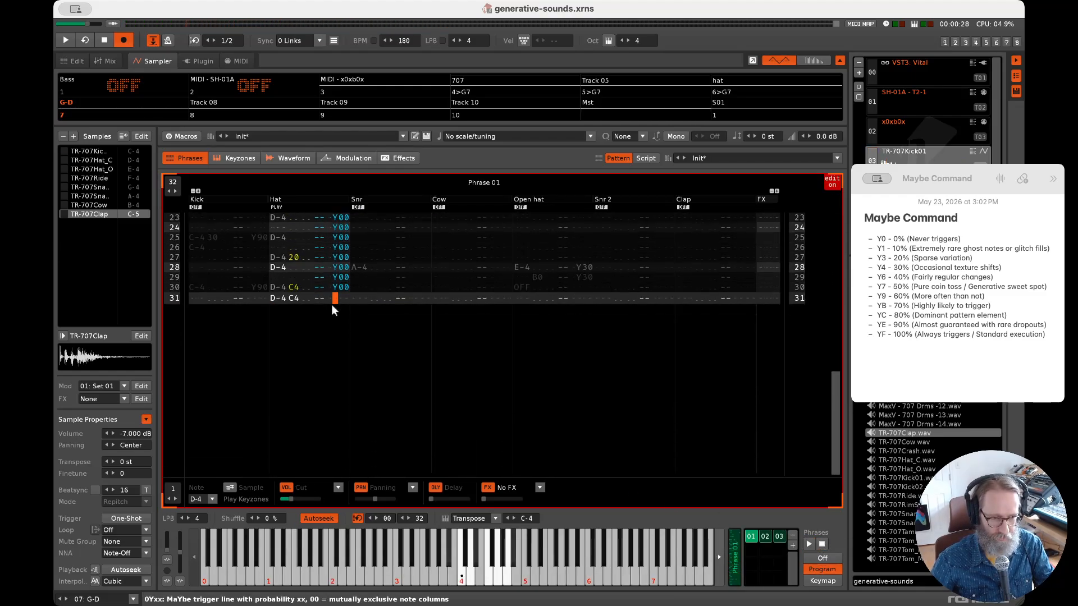
- Set the first value digit of every Hat column Y command to A, making each one YA0
key(a)
key(a)
key(a)
key(a)
key(a)
key(a)
key(a)
key(a)
key(a)
key(a)
key(a)
key(a)
key(a)
key(a)
key(a)
key(a)
key(a)
key(a)
key(a)
key(a)
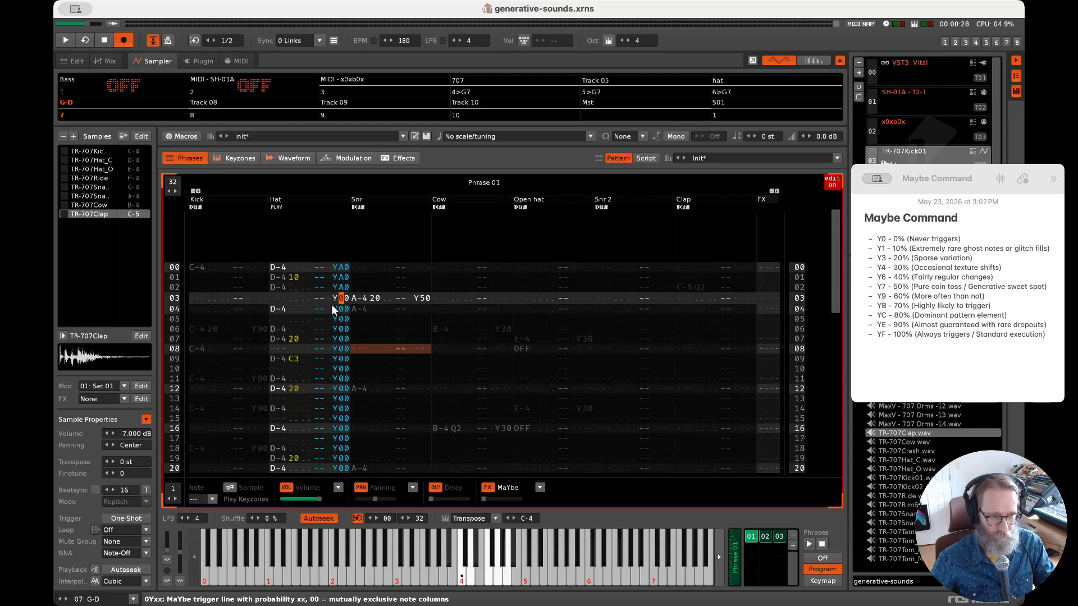
key(a)
key(a)
key(a)
key(a)
key(a)
key(a)
key(a)
key(a)
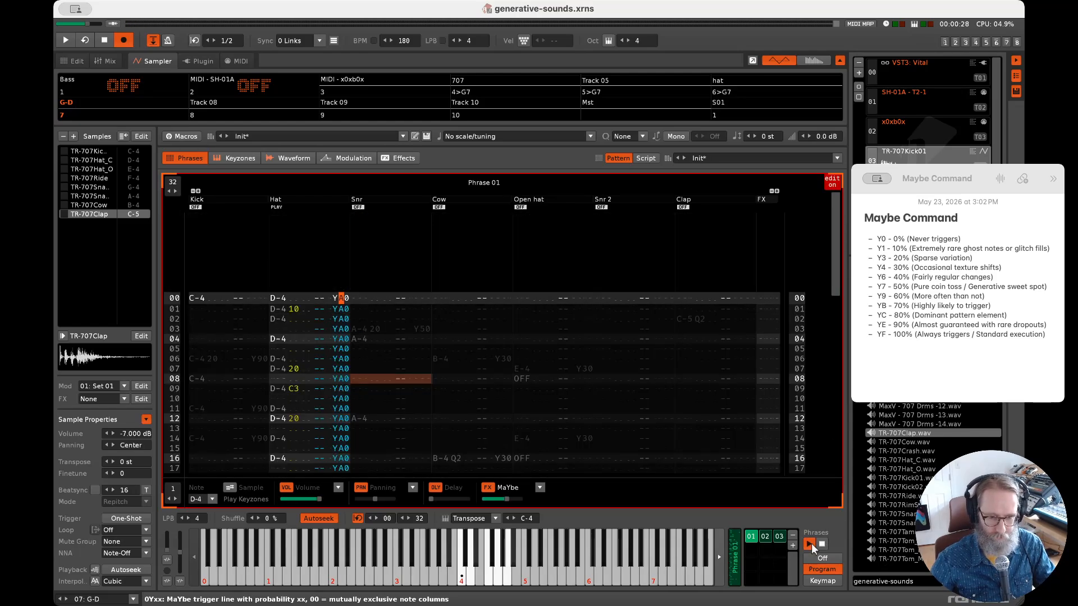
- Play the phrase and look through the YA0 commands in the Hat column while listening to the variation
click(810, 543)
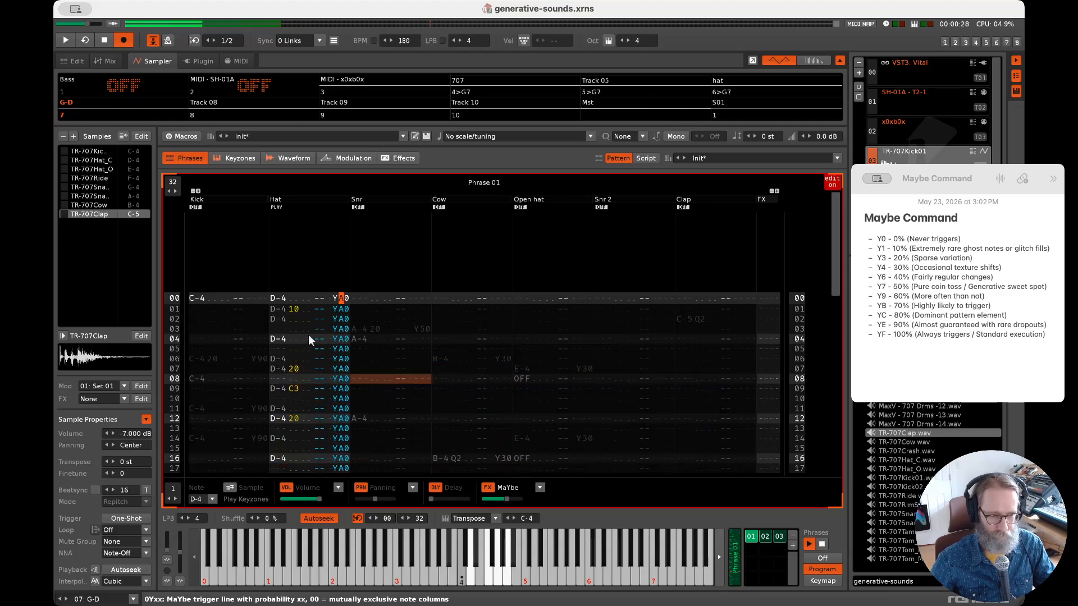
click(344, 329)
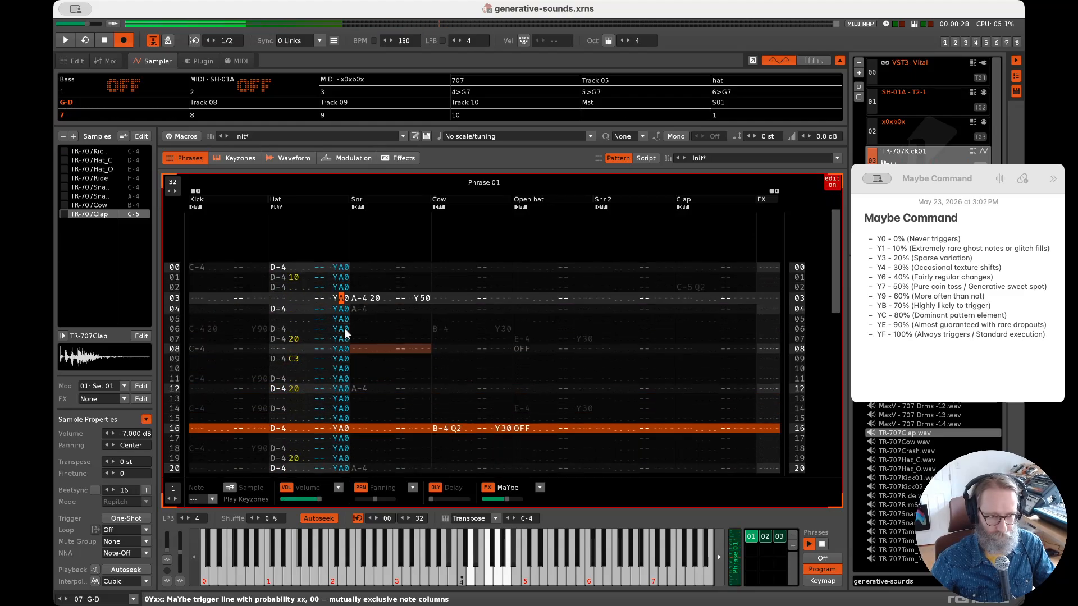
key(Down)
key(Down)
key(Down)
key(Down)
key(Down)
key(Down)
key(Down)
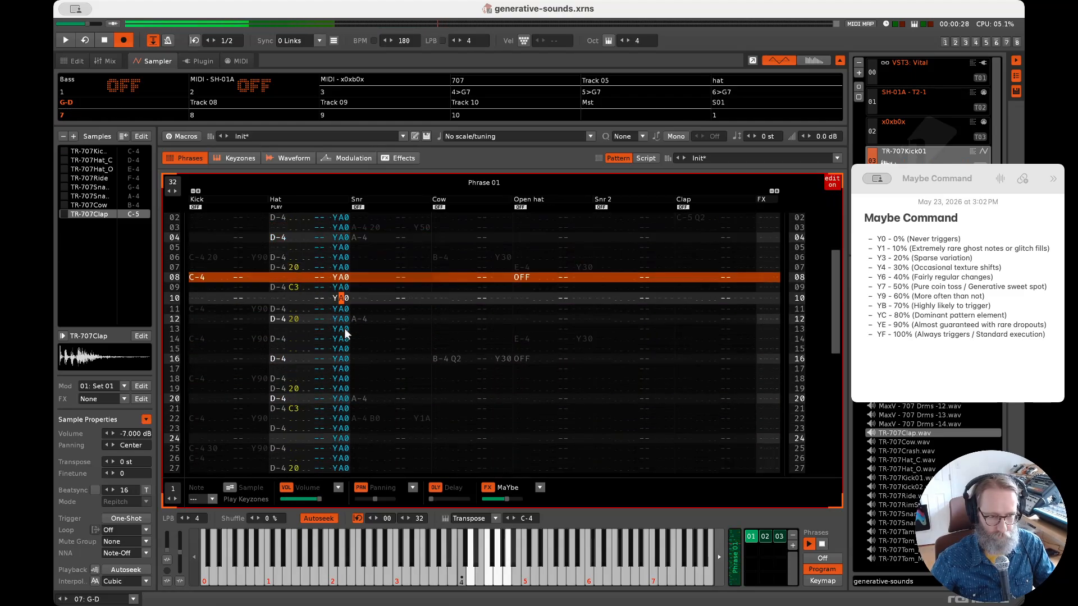
key(Up)
key(Up)
key(Up)
key(Up)
key(Up)
key(Up)
key(Up)
key(Up)
key(Up)
key(Up)
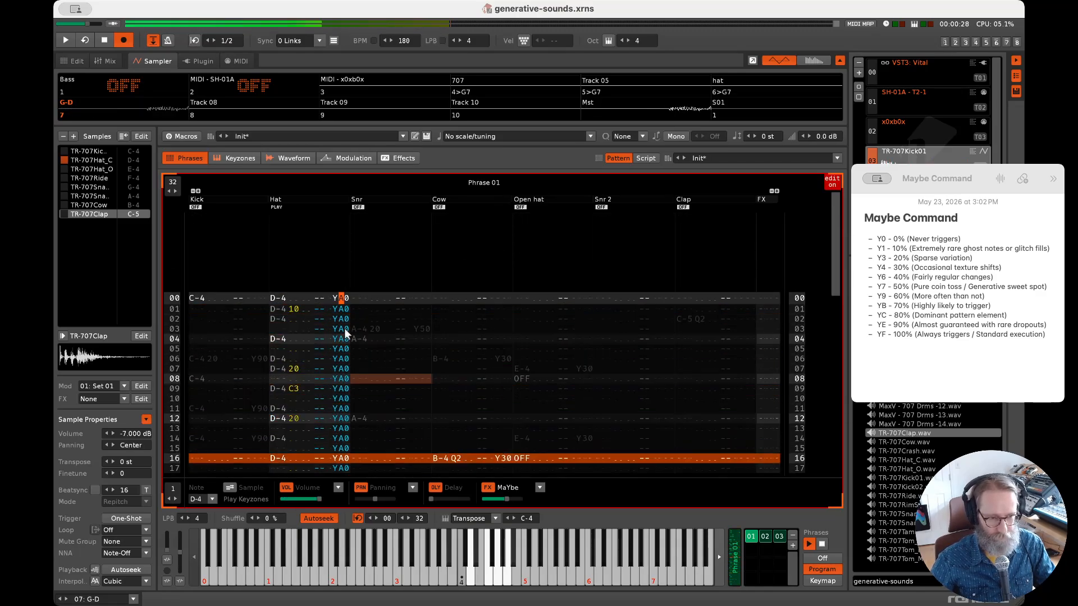
key(Down)
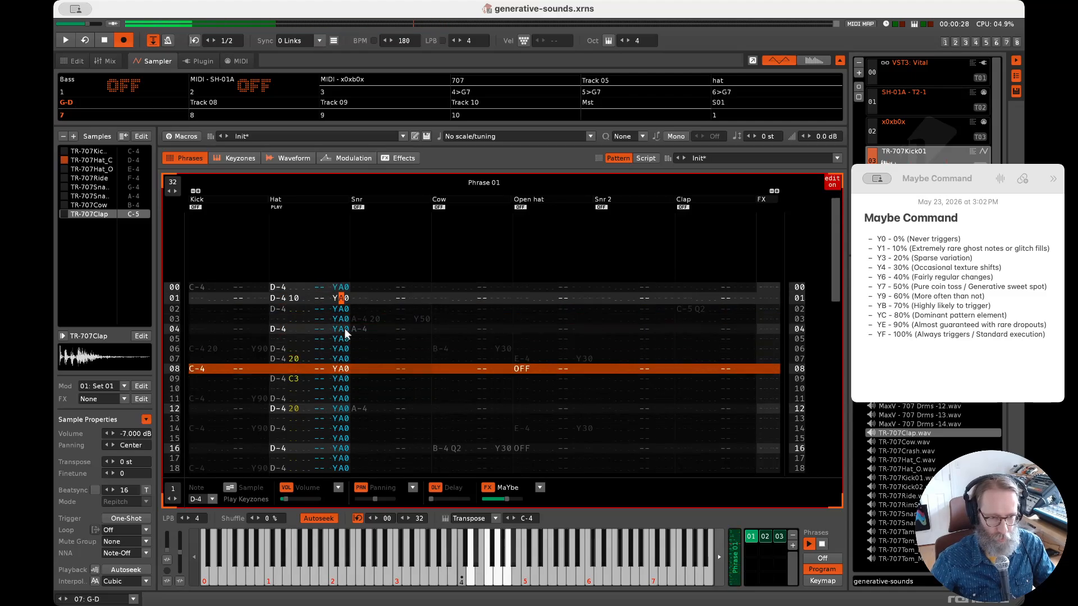
key(Up)
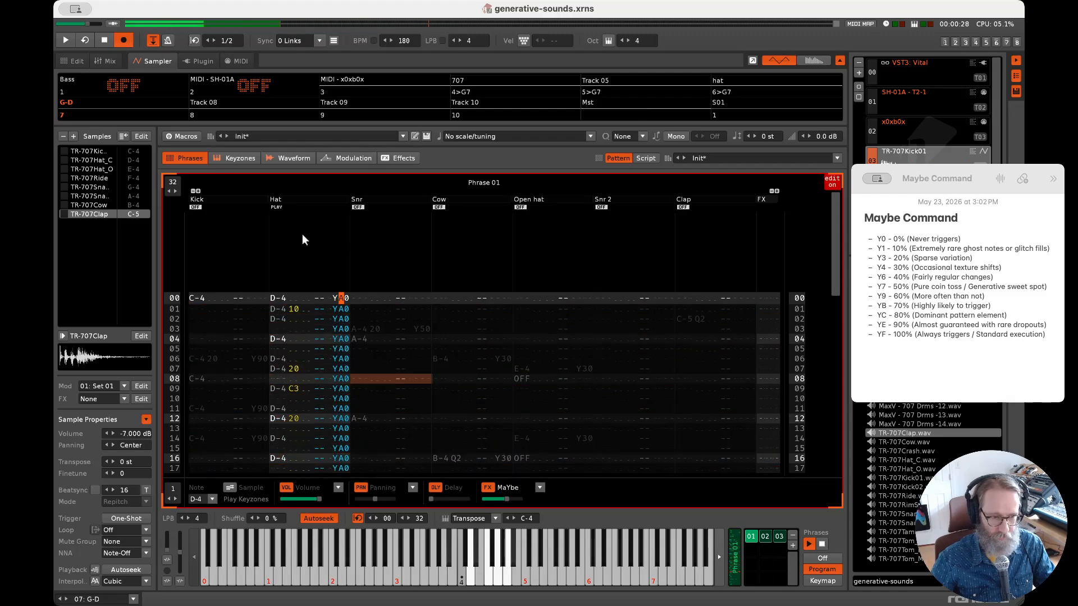
- Unmute the Kick, Snr, Cow, Open hat, Snr 2 and Clap columns so the whole phrase plays
click(196, 206)
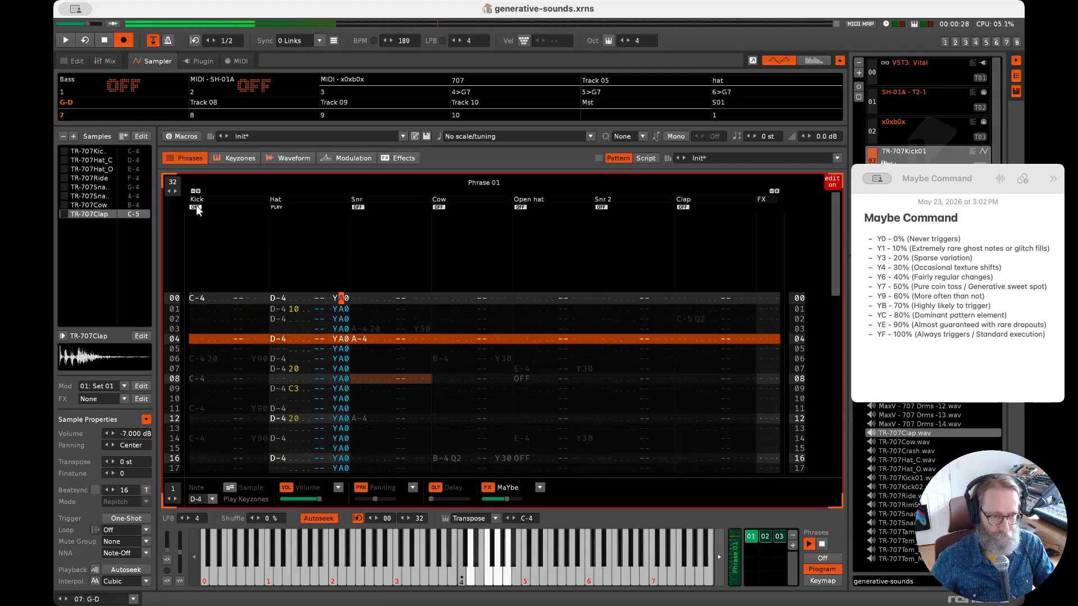
click(358, 207)
click(438, 207)
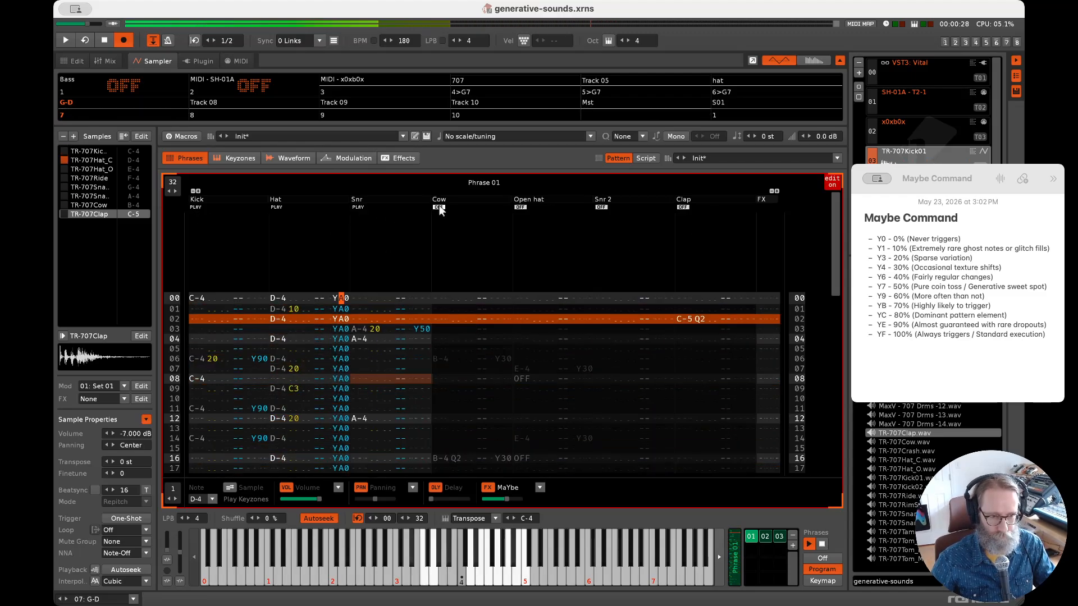
click(520, 206)
click(604, 206)
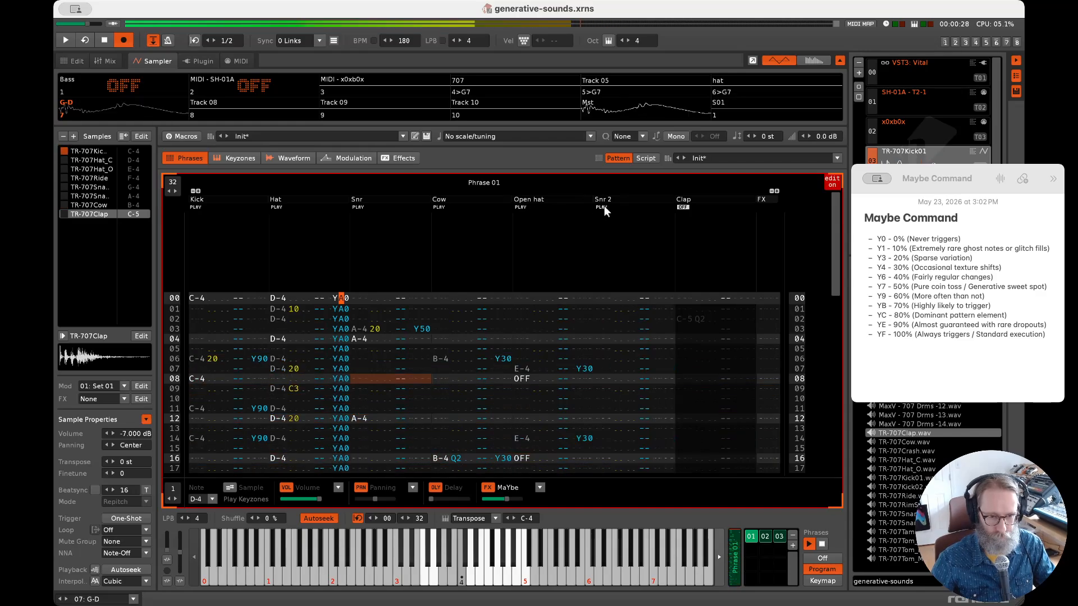
click(683, 207)
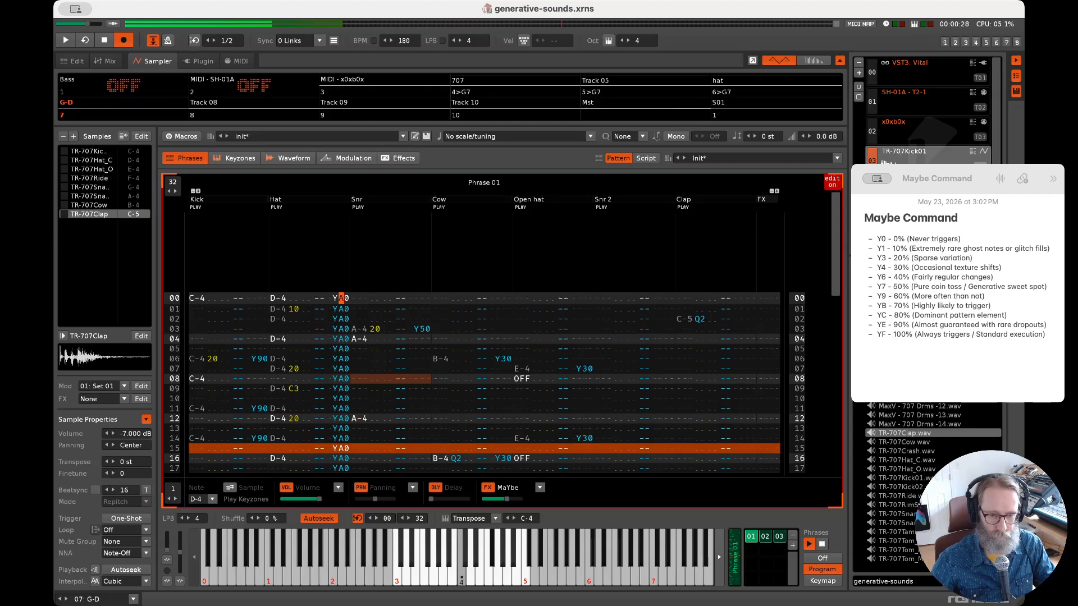
- Look through the full phrase down to line 31 while listening, and stop the playback
drag(834, 249, 842, 356)
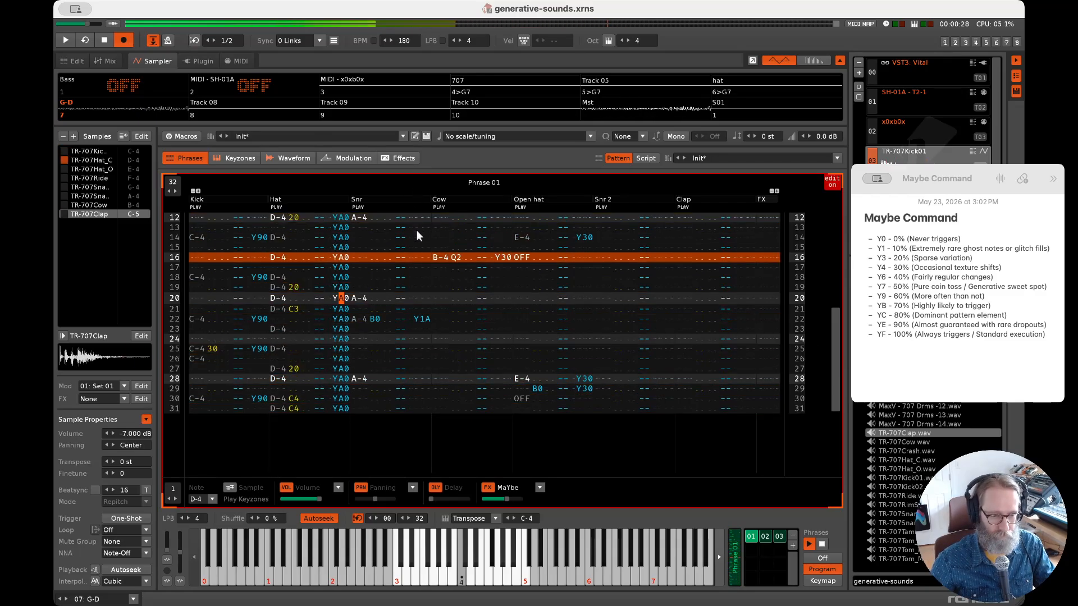
click(105, 41)
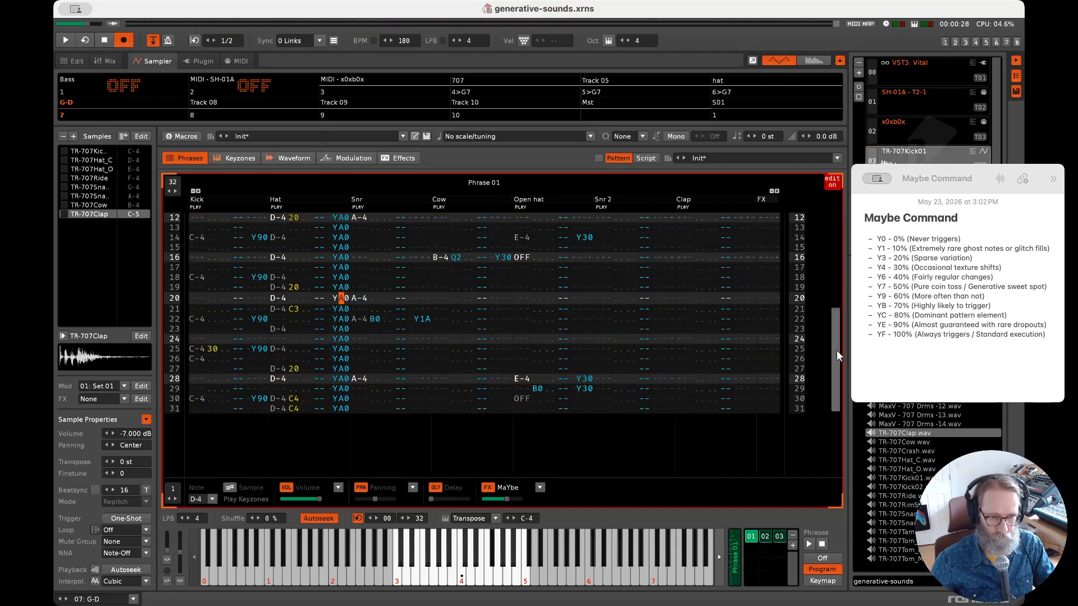
drag(834, 370, 831, 257)
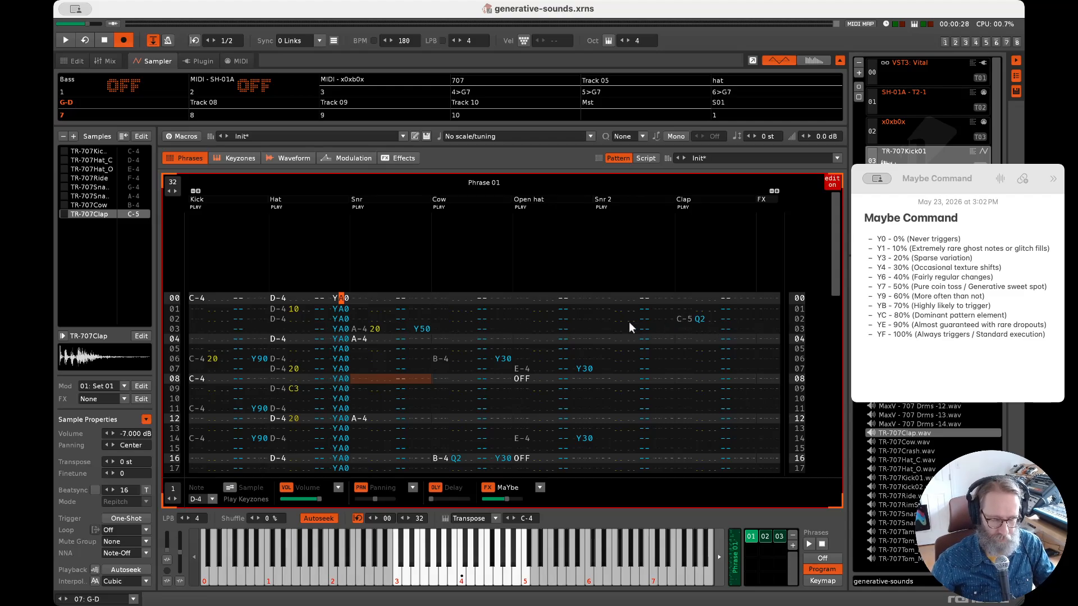
- Mute the Hat, Kick, Snr, Cow, Clap and Snr 2 columns, leaving only Open hat playing
click(512, 319)
scroll(515, 322, down, 1)
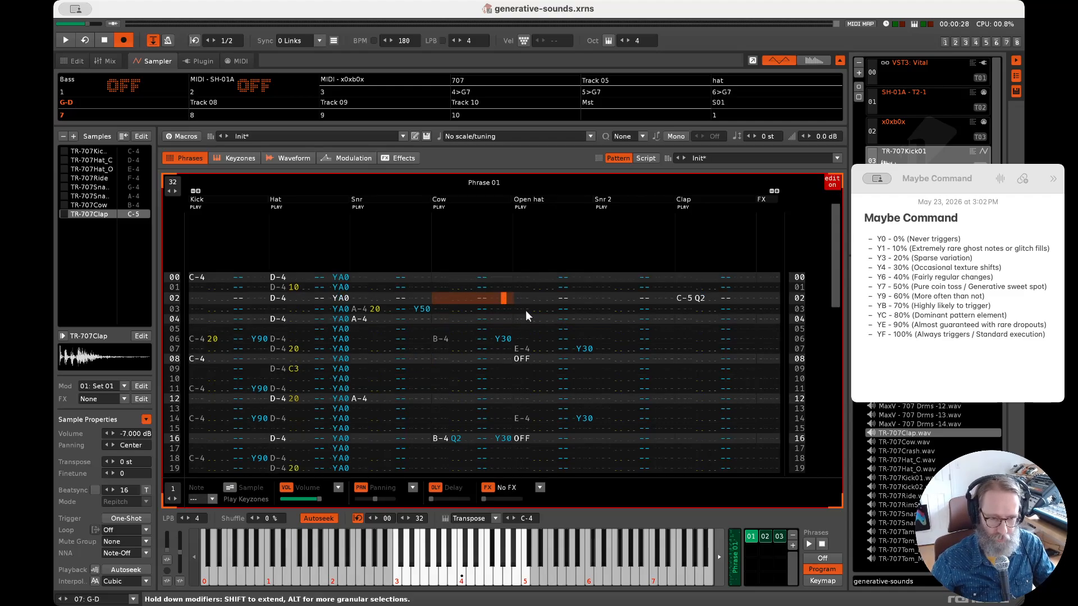
click(525, 310)
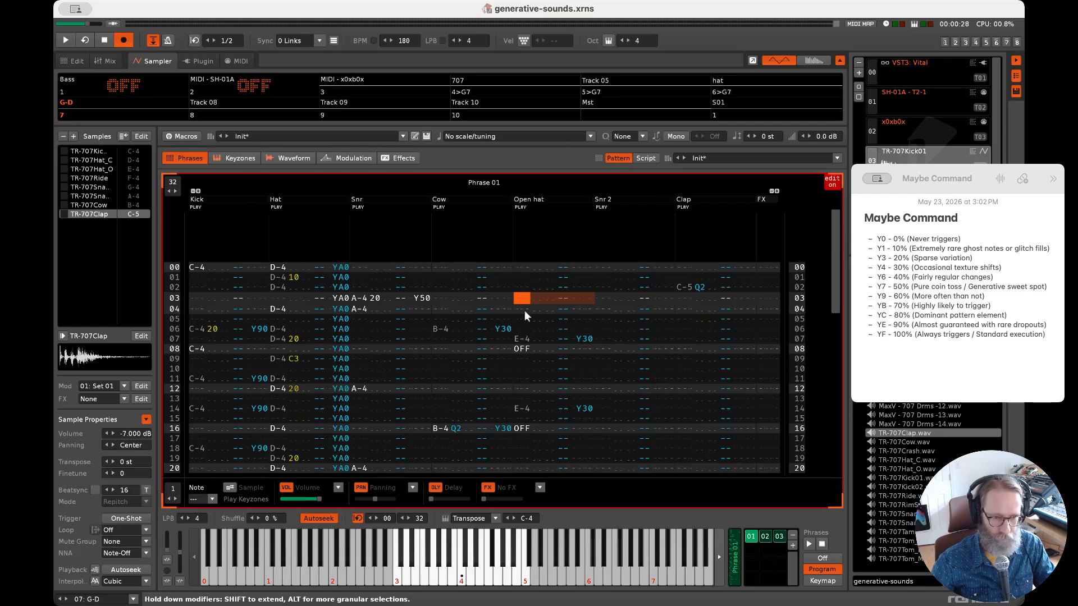
scroll(508, 337, up, 1)
click(525, 351)
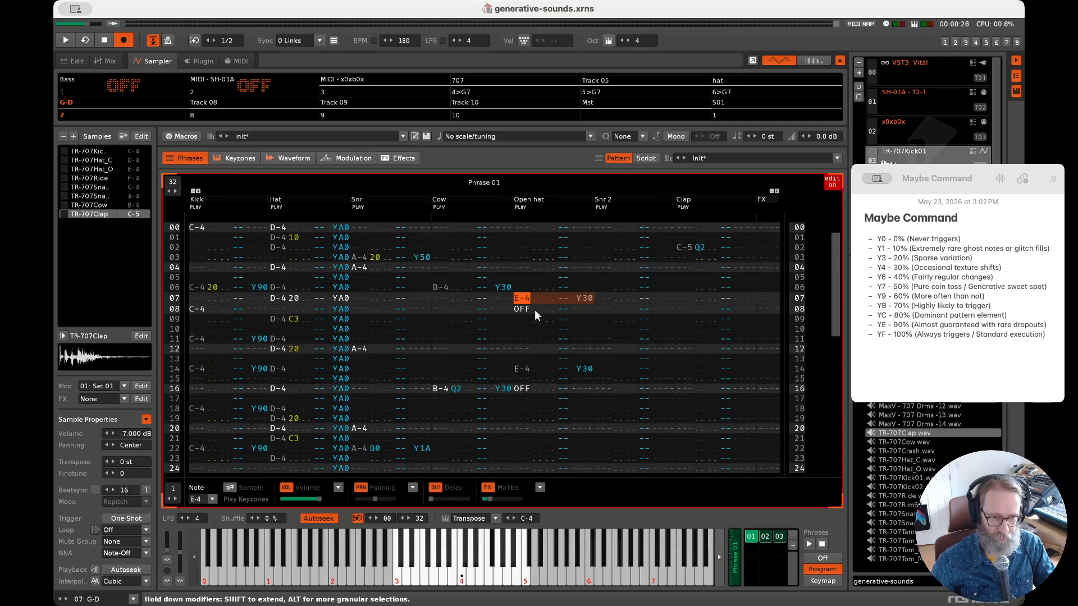
click(278, 208)
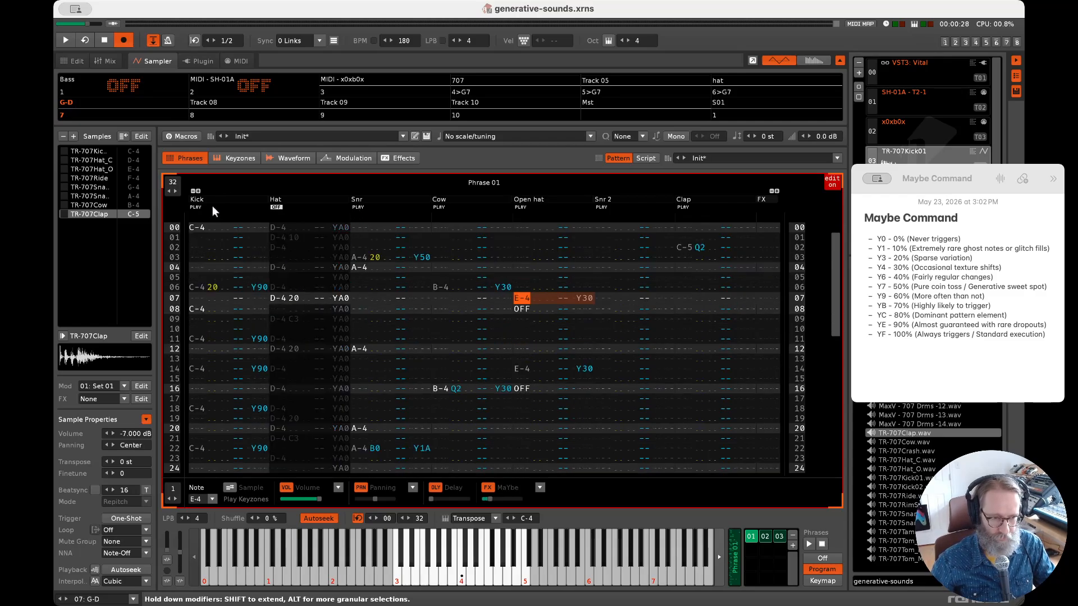
click(196, 207)
click(360, 207)
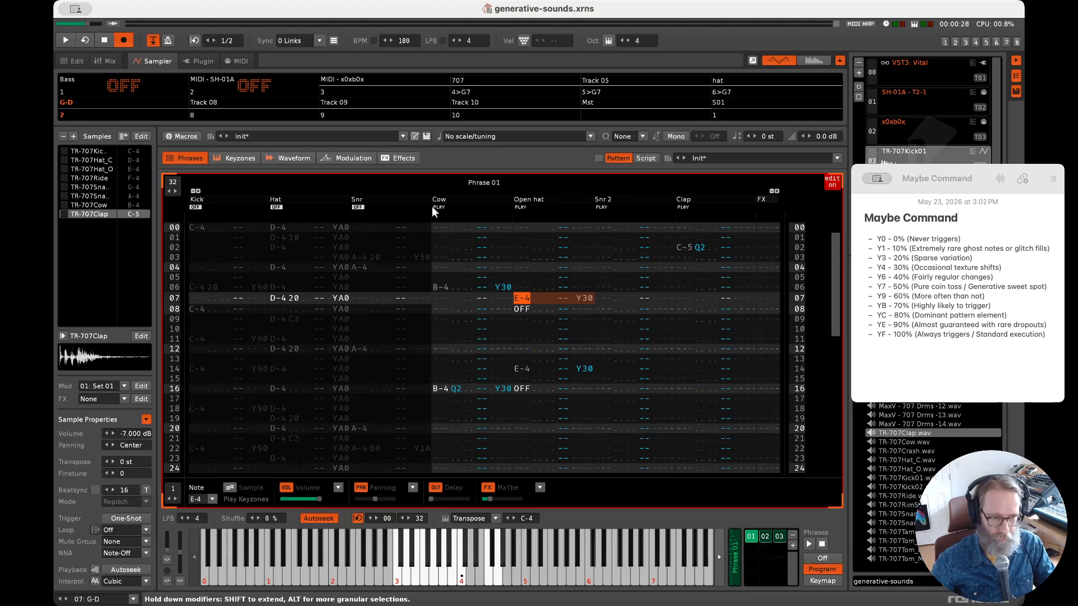
click(439, 207)
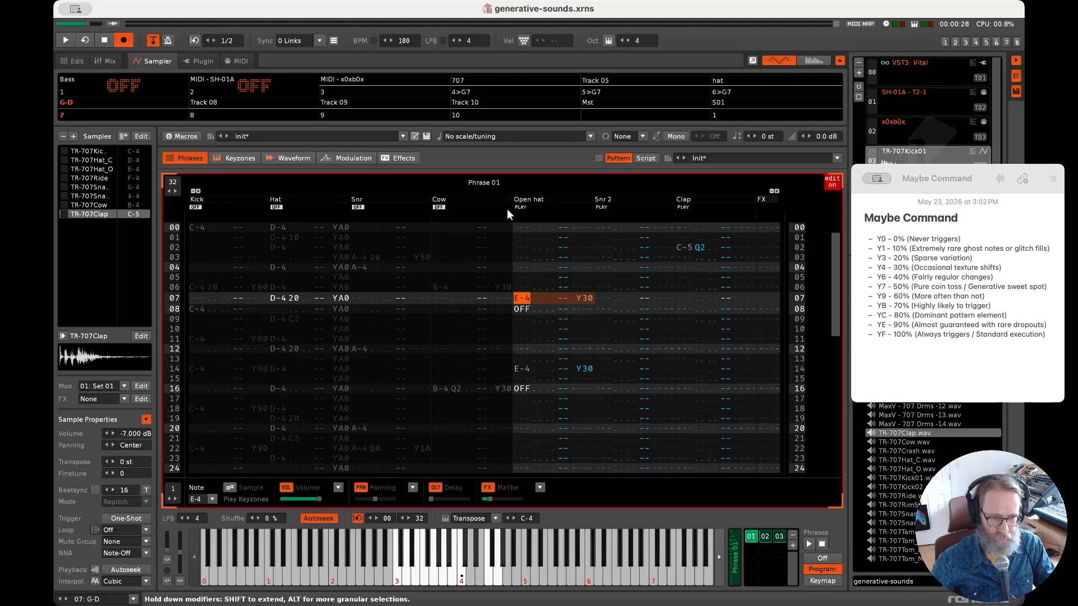
click(683, 207)
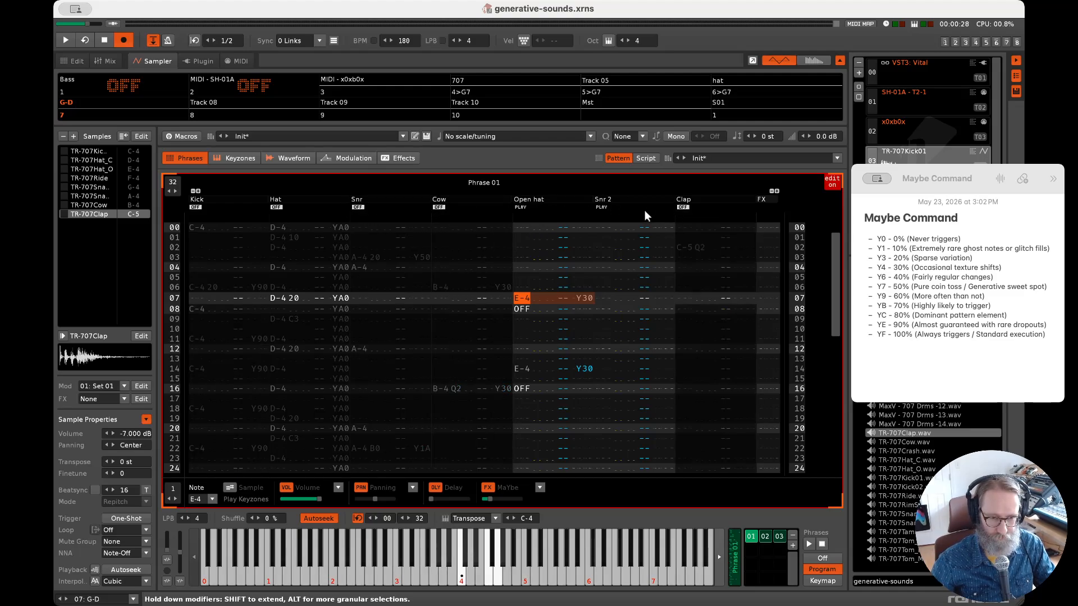
click(601, 207)
- Look through the Open hat column's Y30 commands and highlight the Y3 - 20% entry in the Maybe Command note
scroll(511, 294, up, 2)
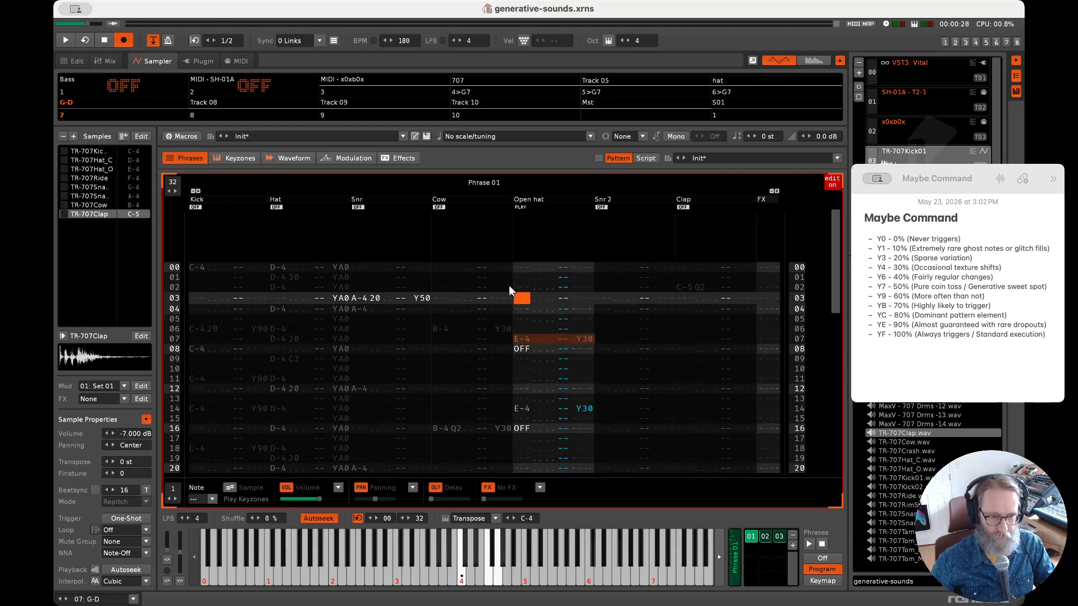
scroll(450, 358, down, 7)
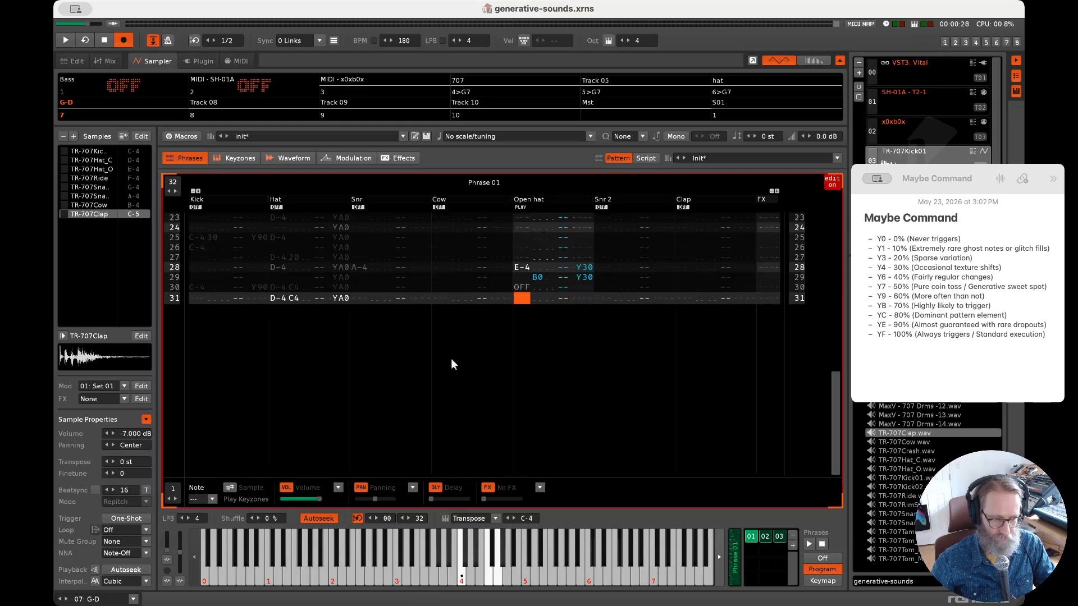
scroll(459, 388, up, 5)
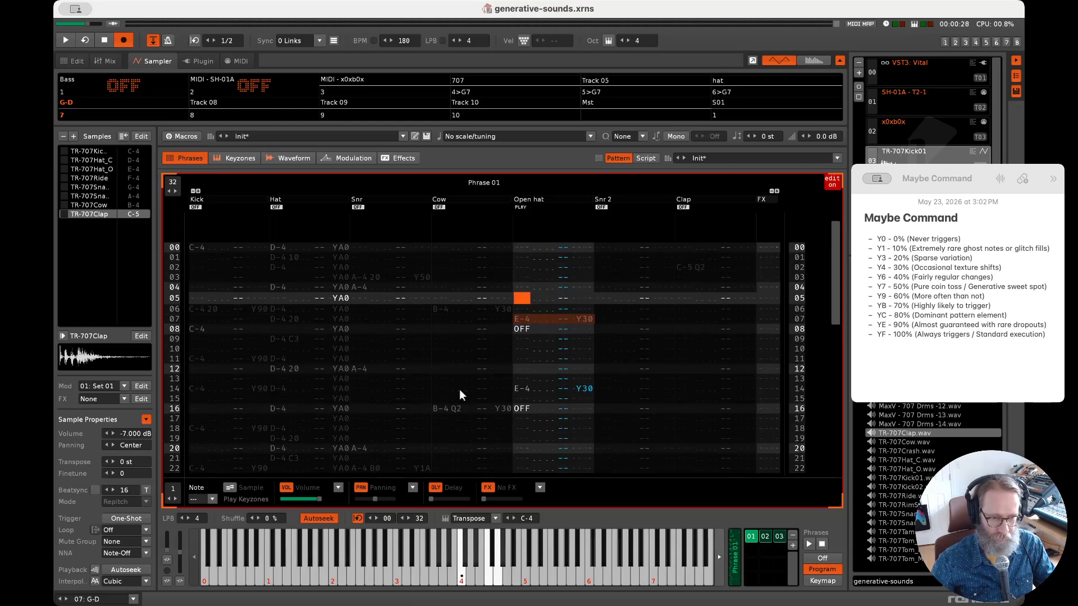
click(533, 298)
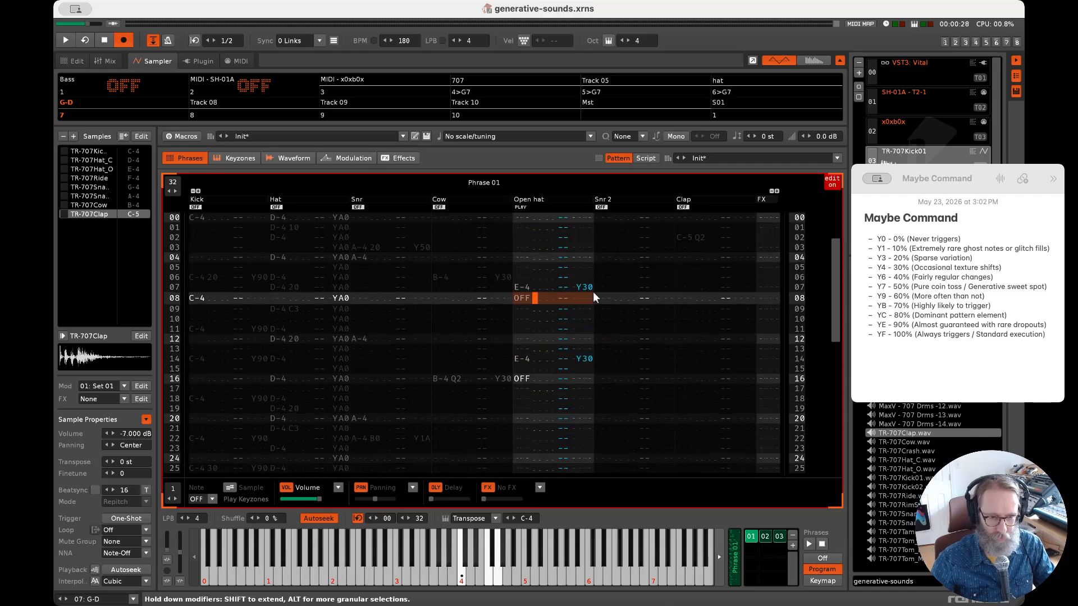
click(582, 288)
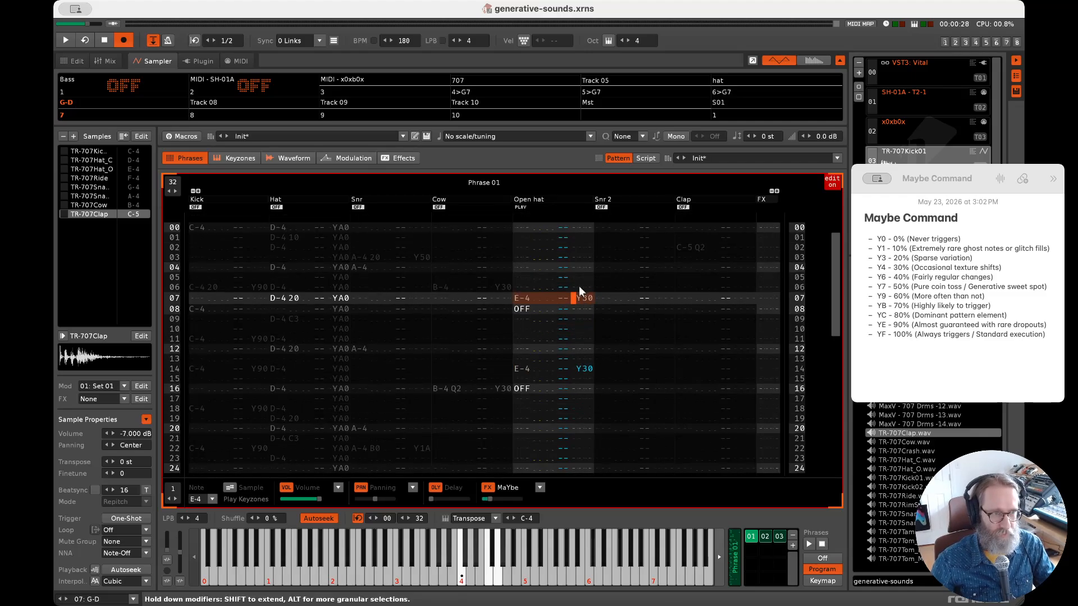
click(906, 262)
drag(875, 258, 982, 254)
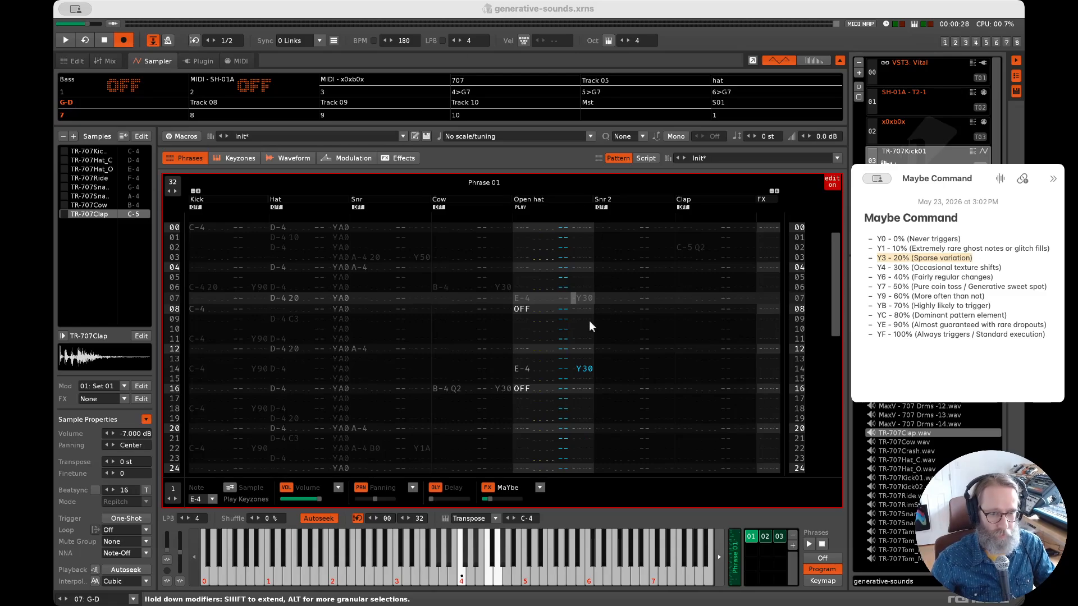
click(549, 271)
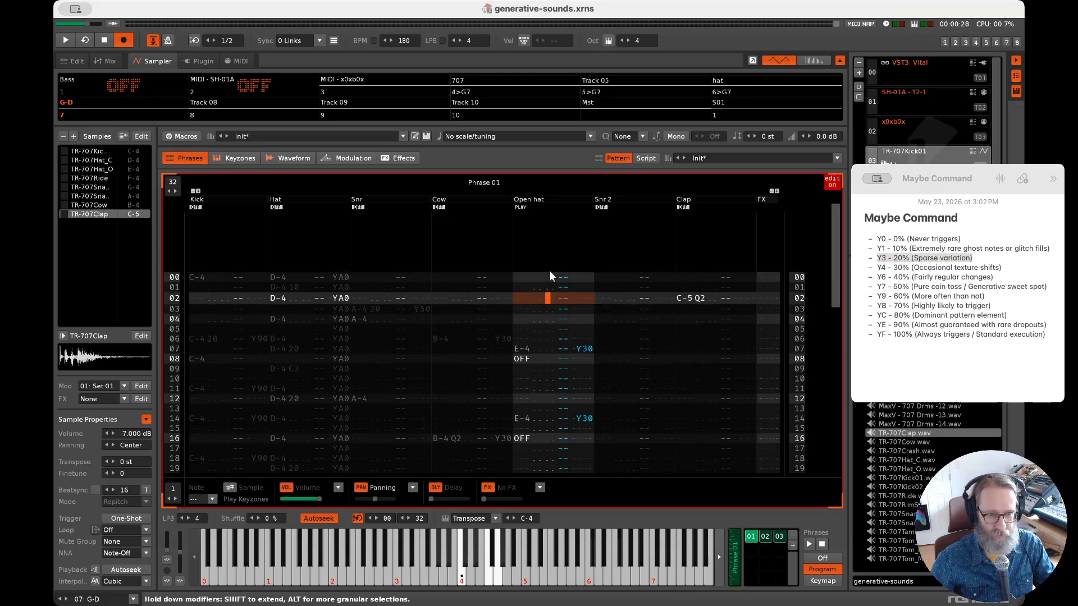
- Play the phrase and examine the Open hat column's note, B0 and Y30 commands on lines 28 and 29 while listening
click(808, 543)
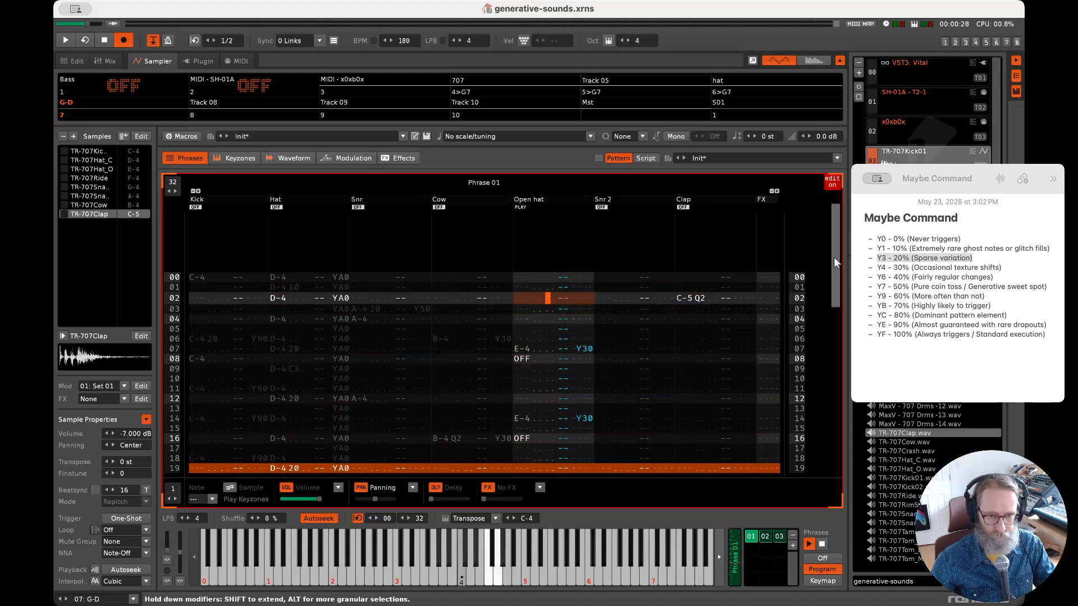
drag(834, 248, 834, 330)
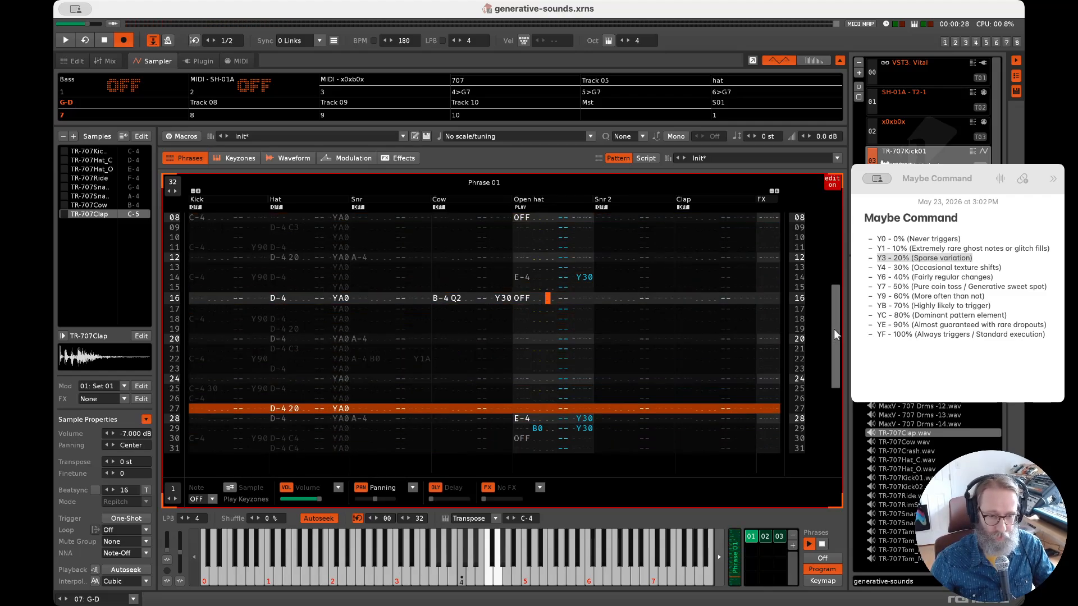
key(Down)
key(Down)
key(Down)
key(Down)
key(Down)
key(Down)
key(Down)
key(Down)
key(Down)
key(Down)
key(Down)
key(Down)
key(Down)
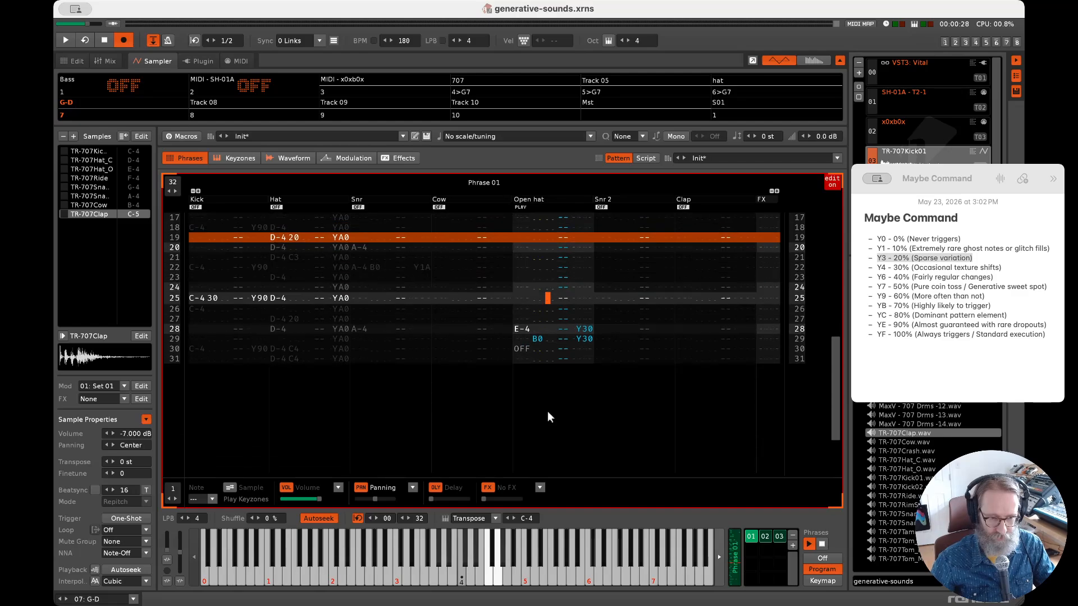
key(Left)
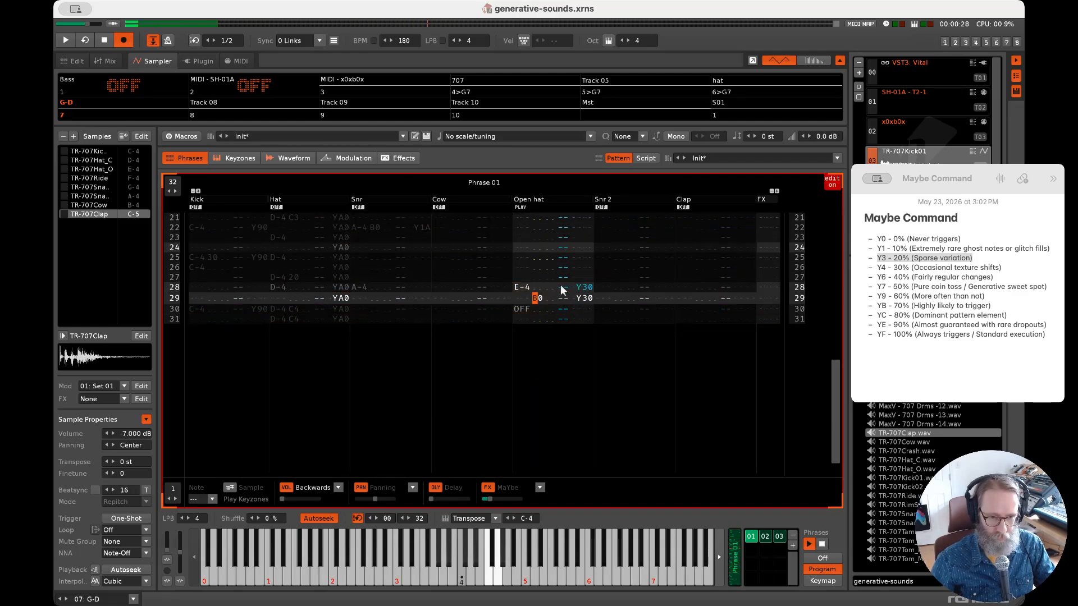
click(534, 296)
click(538, 301)
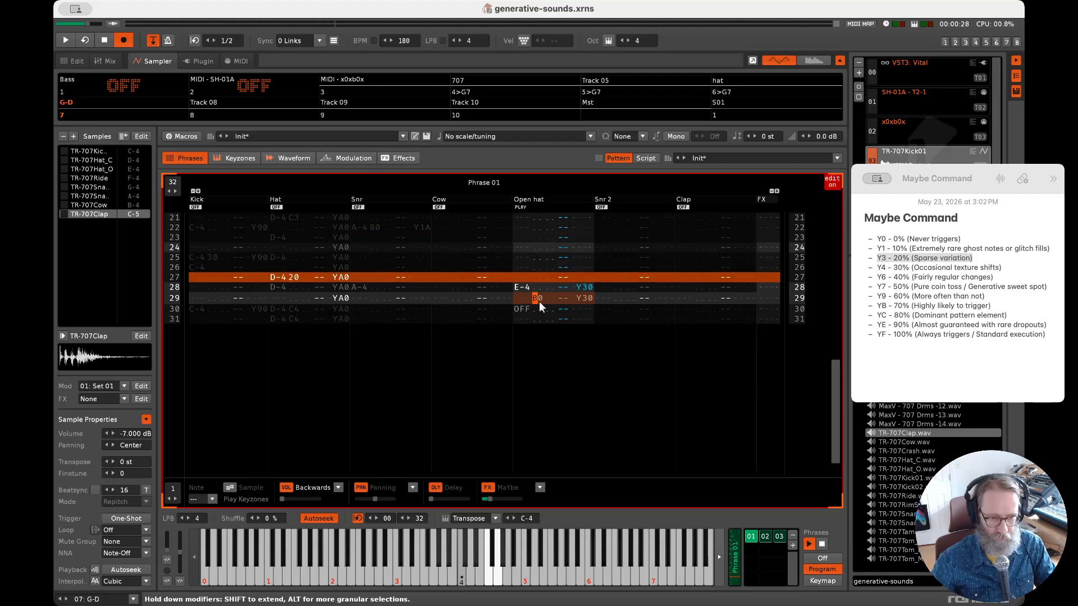
- Remove the Y30 commands from lines 28 and 29 of the Open hat column
key(Up)
key(Right)
key(Right)
key(Right)
key(Right)
key(Right)
key(Right)
key(Right)
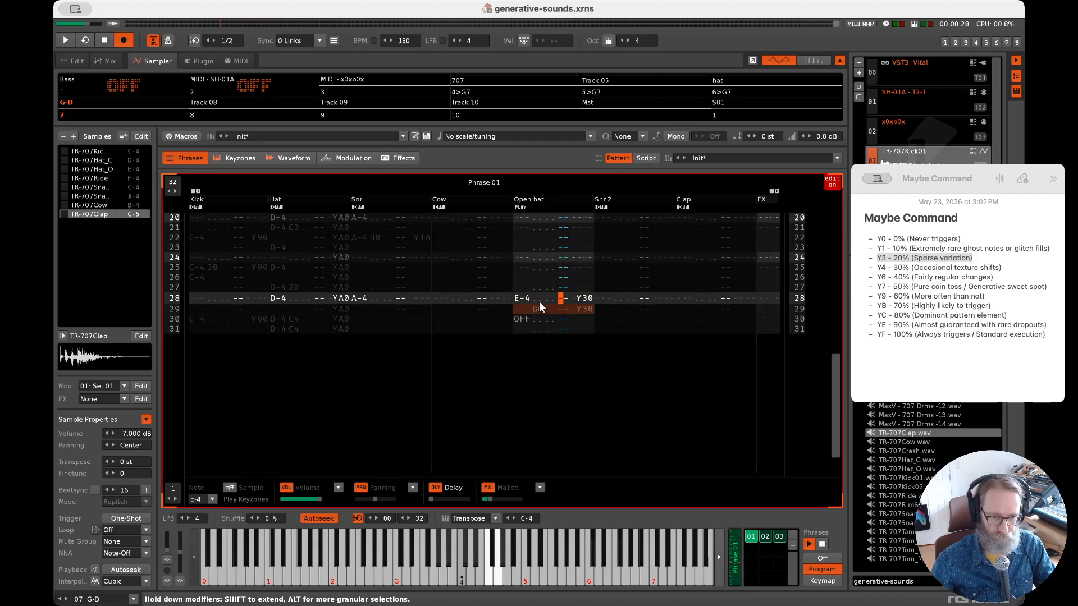
key(Left)
key(Left)
key(Left)
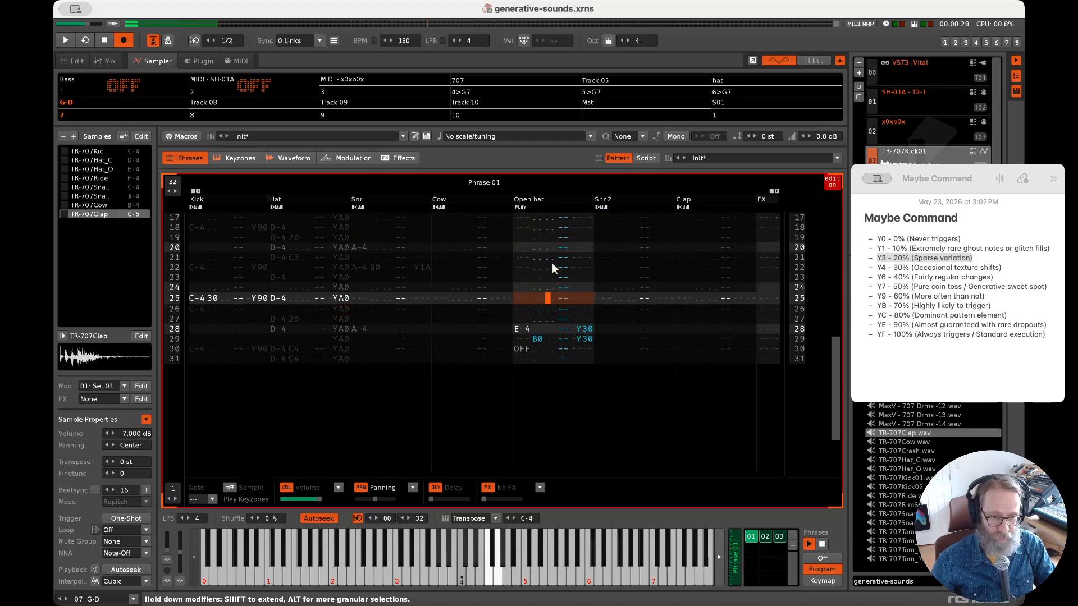
key(Right)
key(Right)
key(Right)
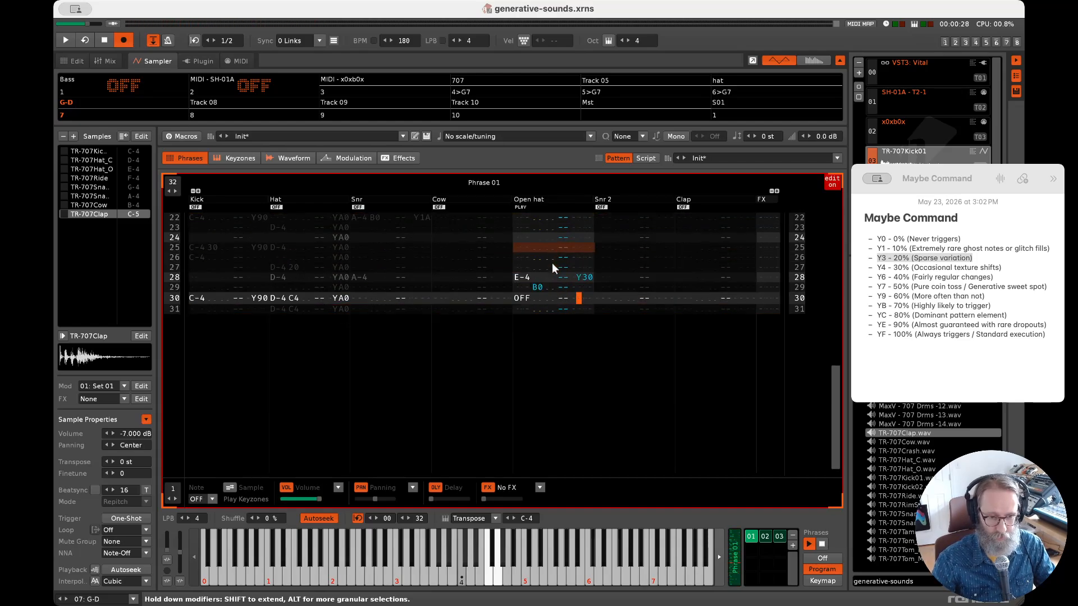
key(Down)
key(Up)
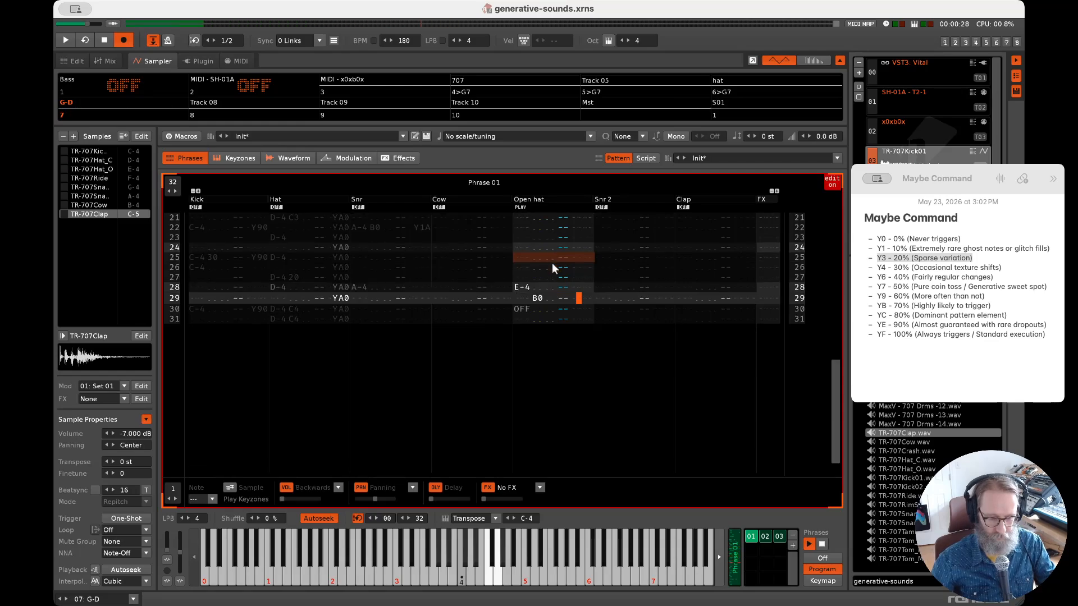
- Enter Y30 on line 29 of the Open hat column only, listen to the variation, and stop the phrase playback
key(Down)
text(Y30)
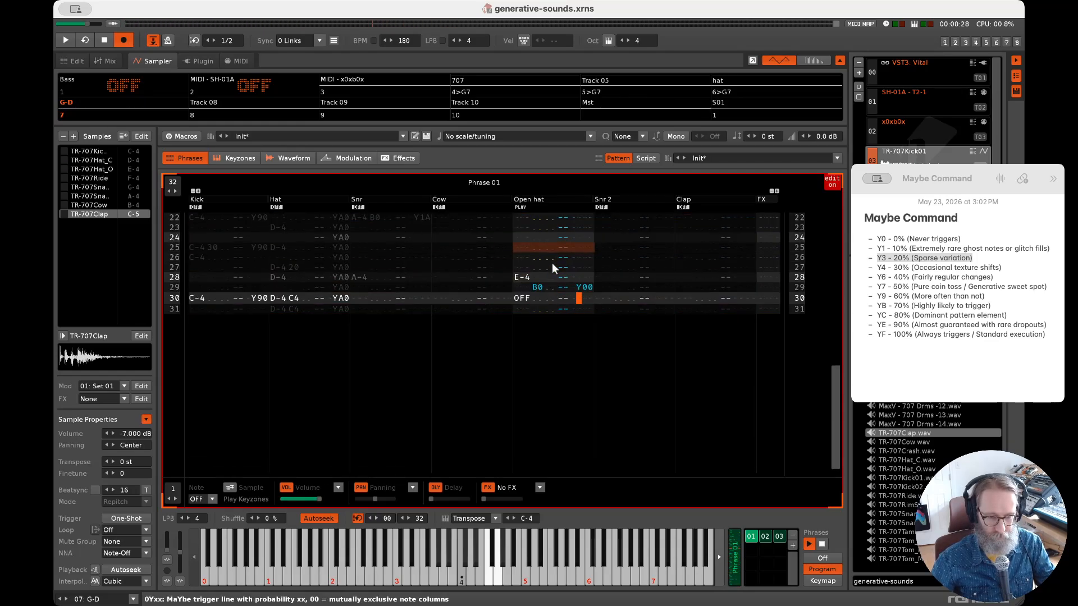
key(Up)
key(Up)
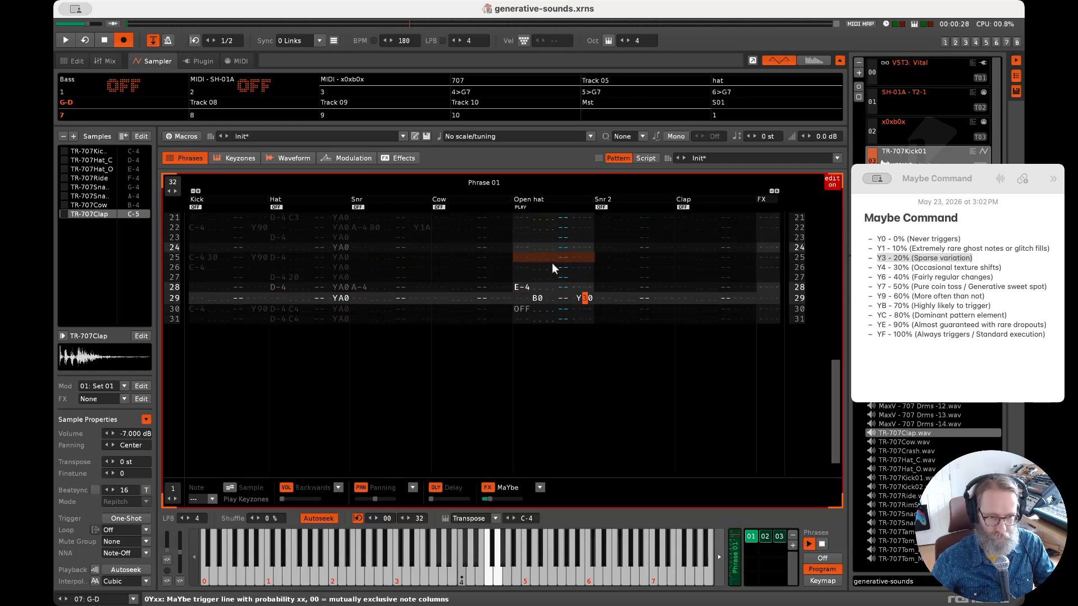
key(Left)
key(Right)
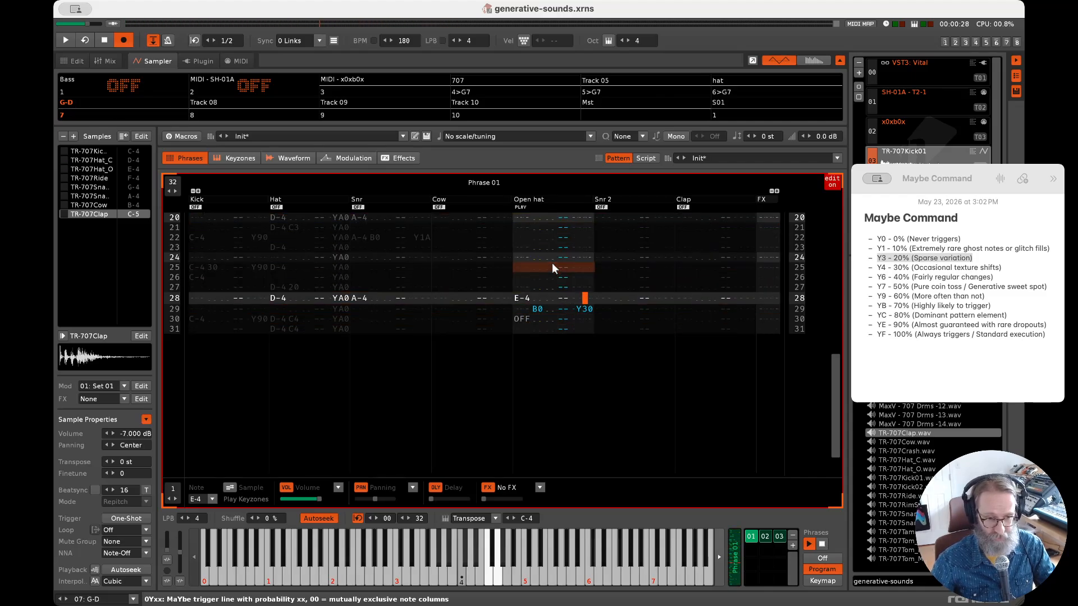
key(Left)
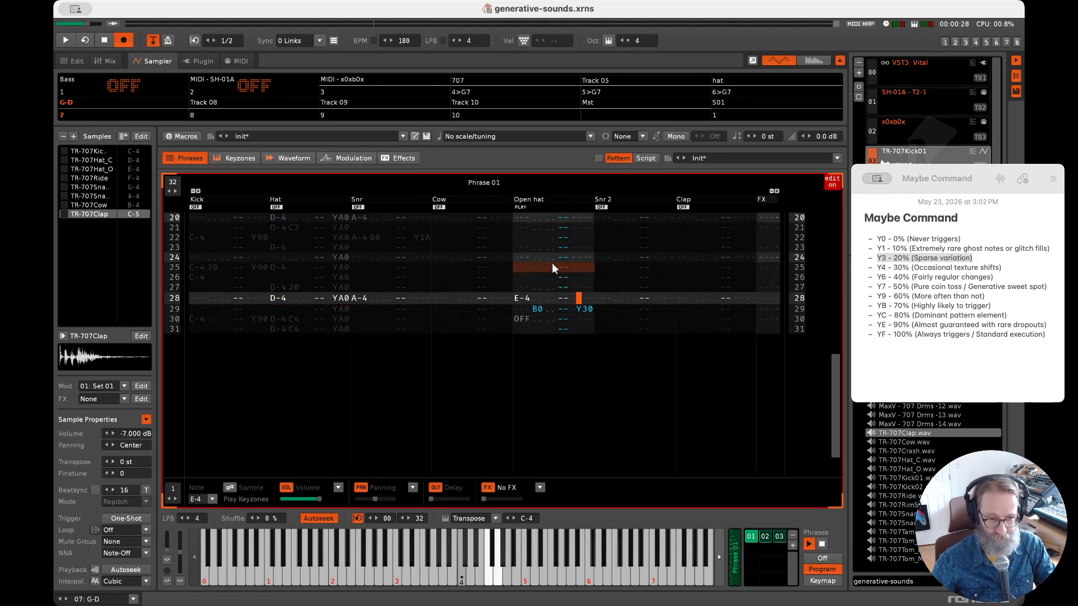
click(823, 545)
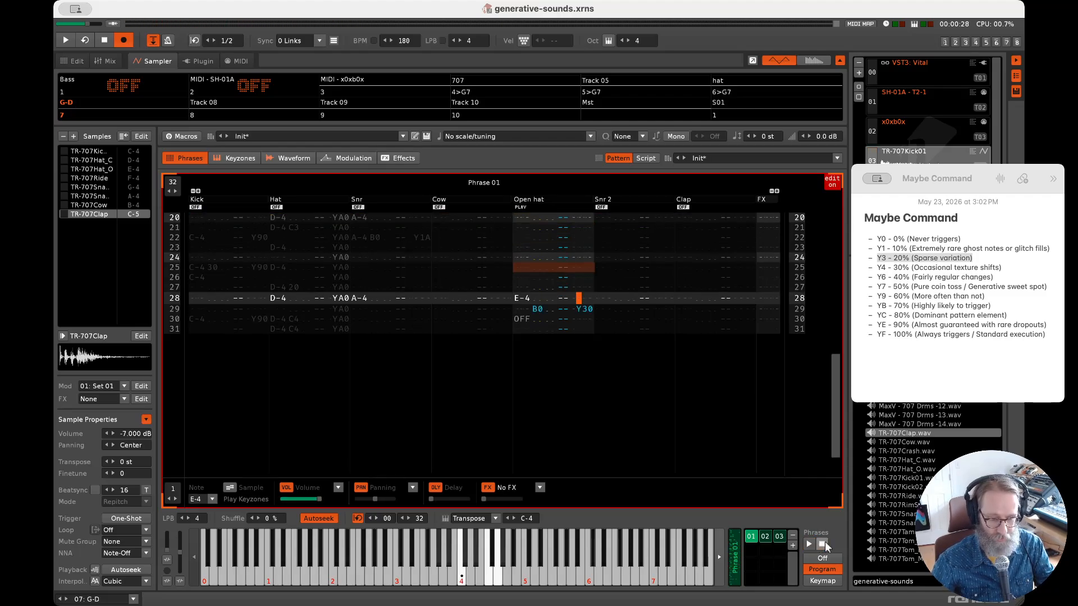
- Enter Y30 on line 28 of the Open hat column
text(Y50)
key(Up)
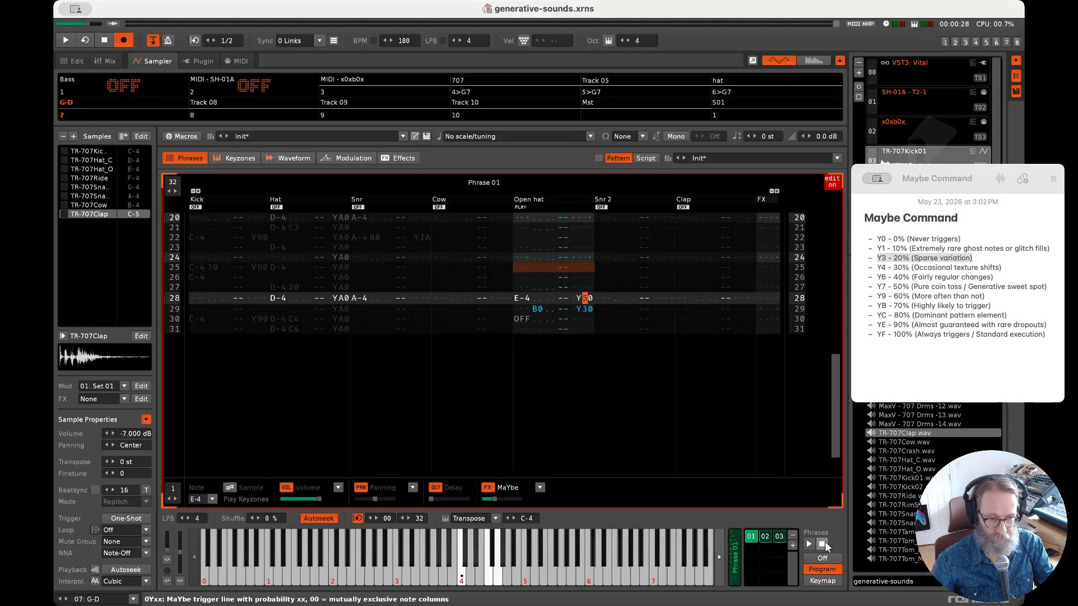
text(3)
key(Up)
key(Left)
key(Left)
key(Left)
key(Left)
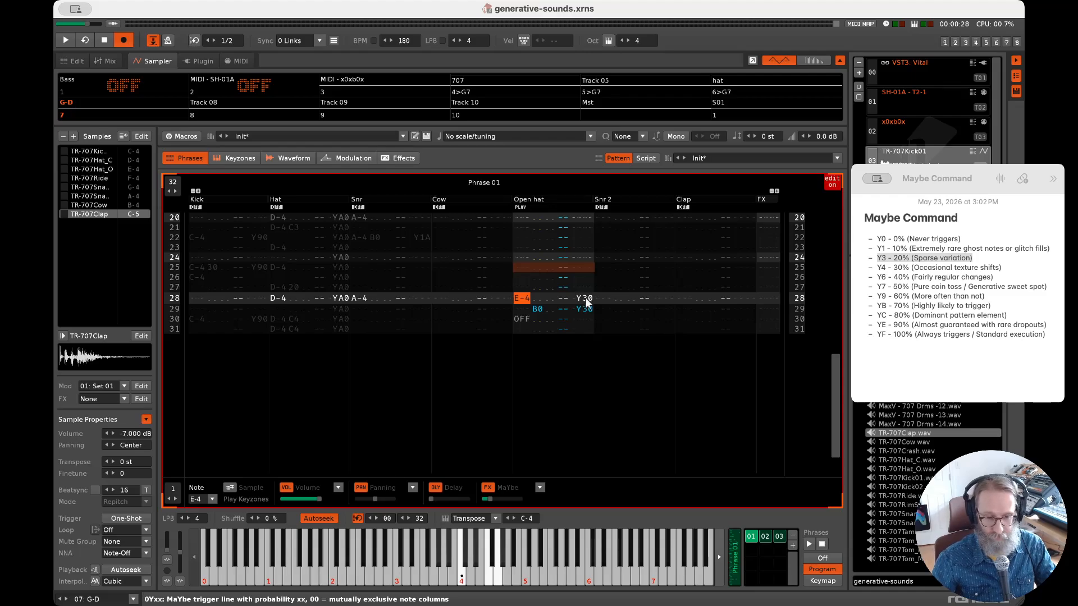
- Examine the Y30 commands on lines 28 and 29 of the Open hat column
key(Right)
key(Right)
key(Right)
key(Right)
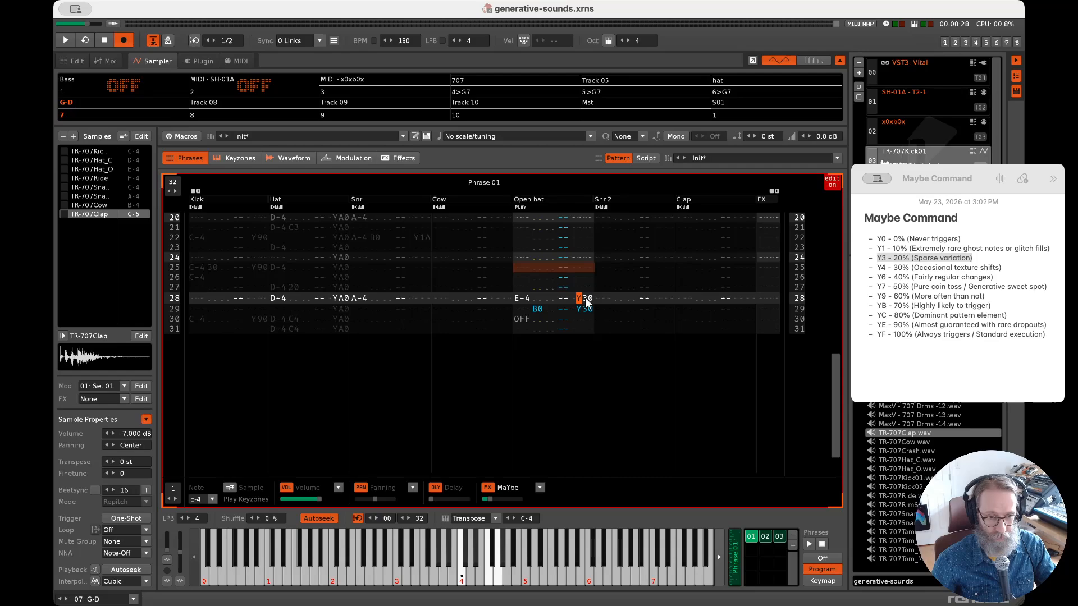
key(Down)
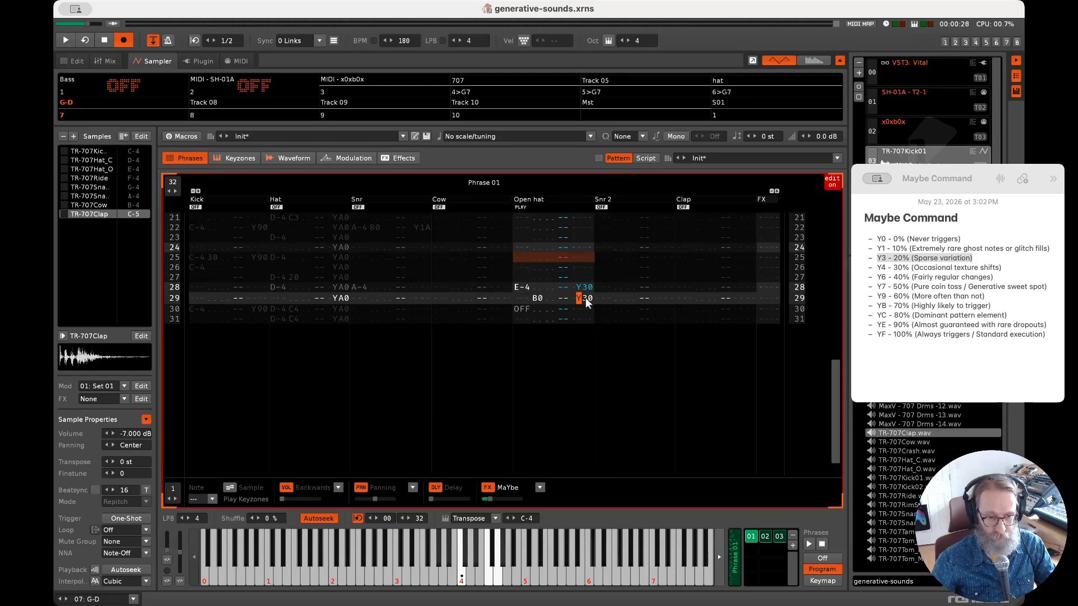
key(Up)
key(Down)
key(Up)
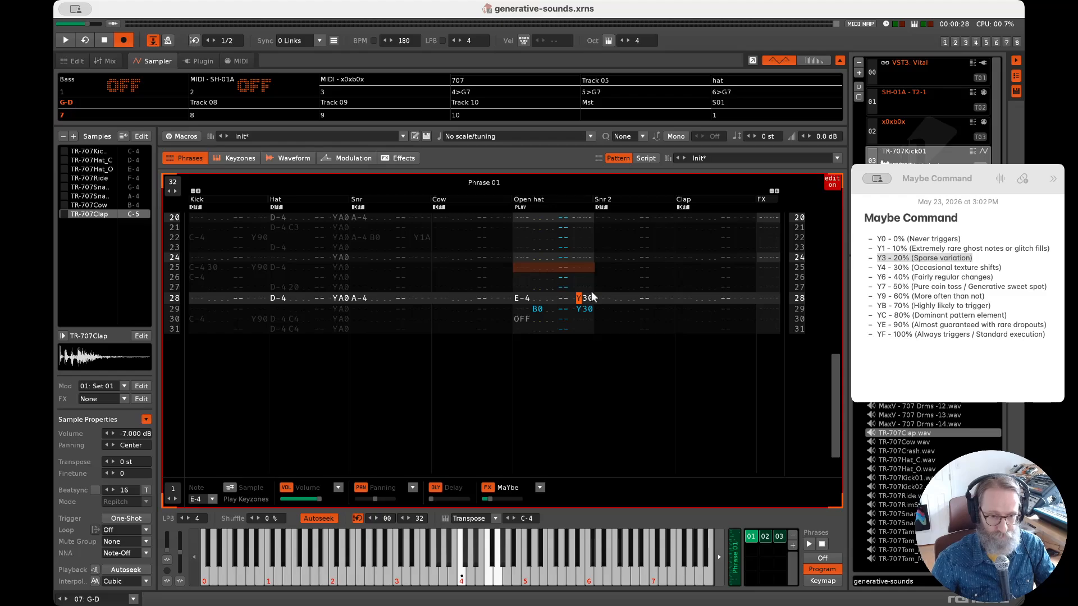
- Unmute the Cow, Snr, Hat, Kick, Snr 2 and Clap columns so every column in the phrase plays
click(523, 207)
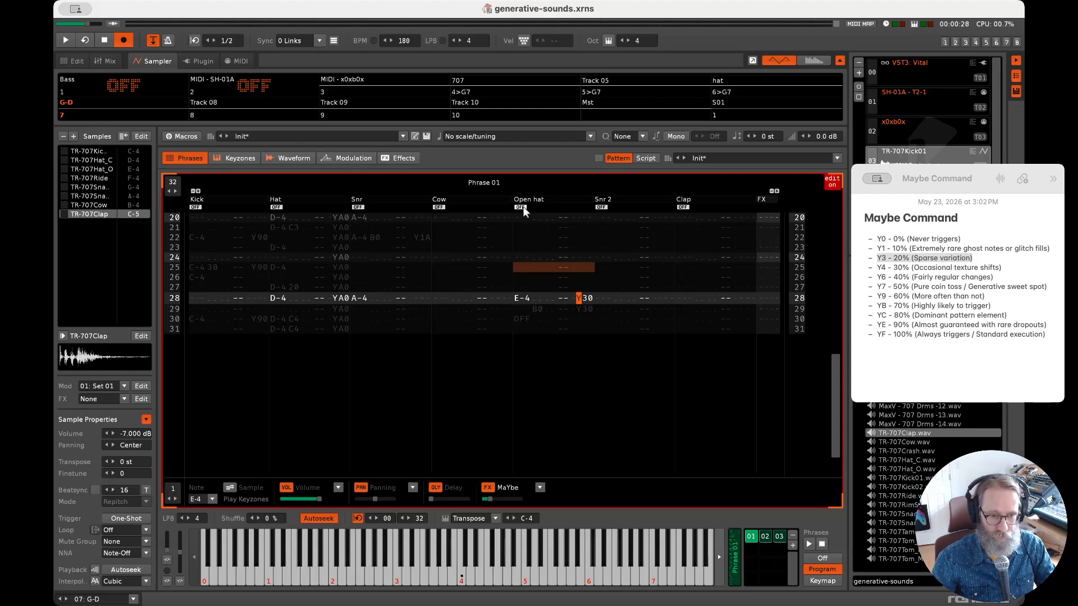
click(521, 208)
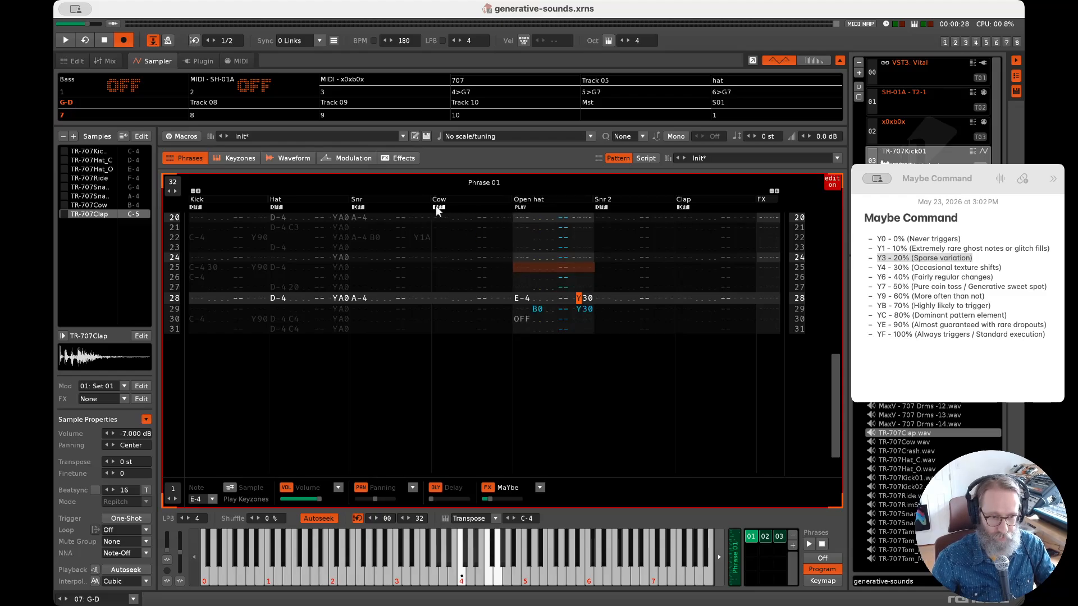
click(437, 207)
click(357, 207)
click(275, 207)
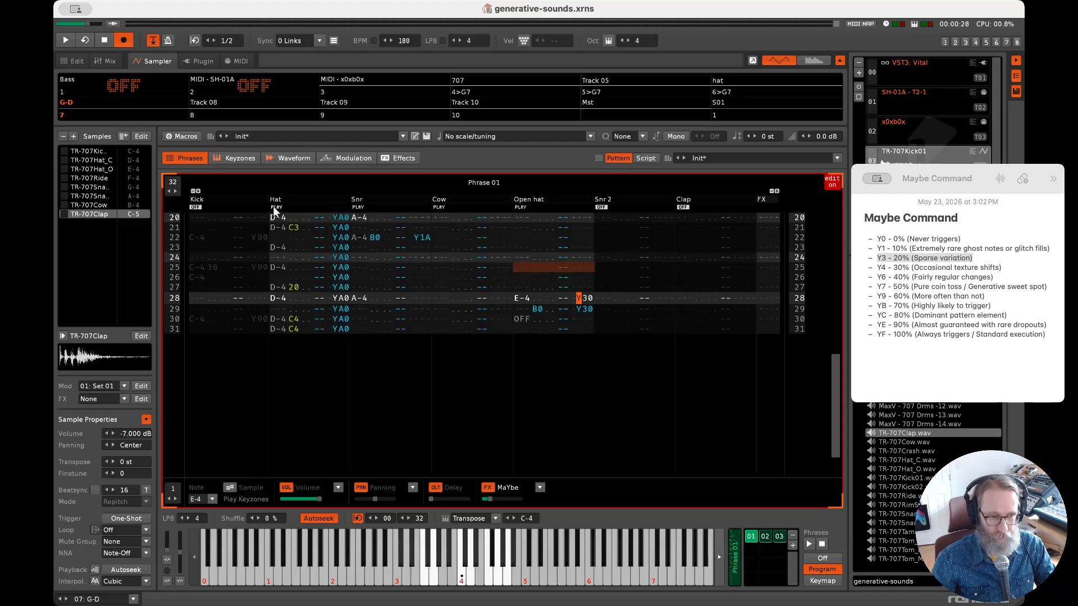
click(195, 207)
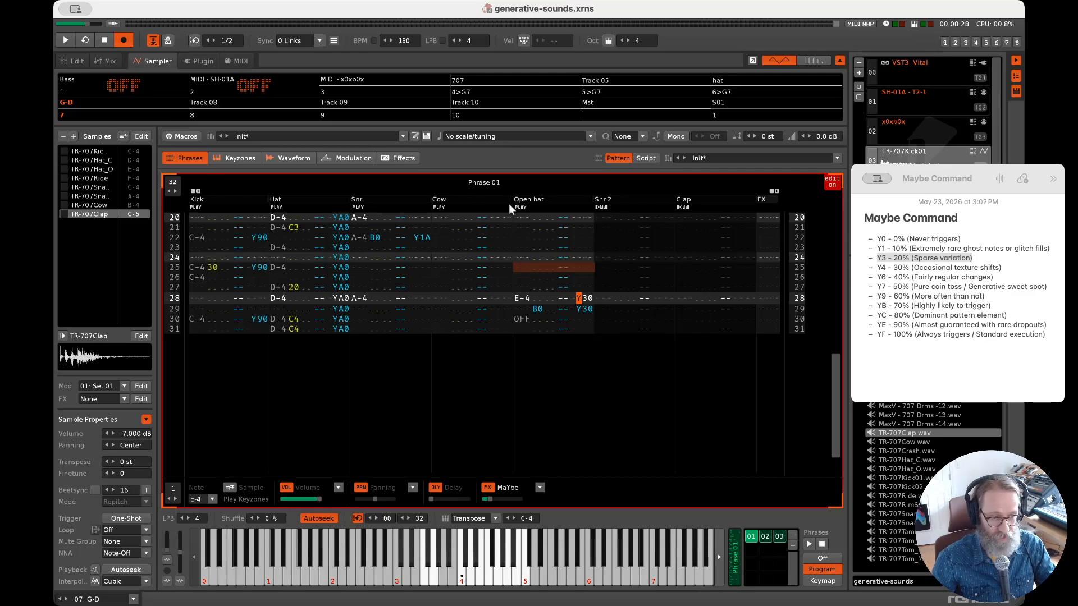
click(601, 208)
click(682, 207)
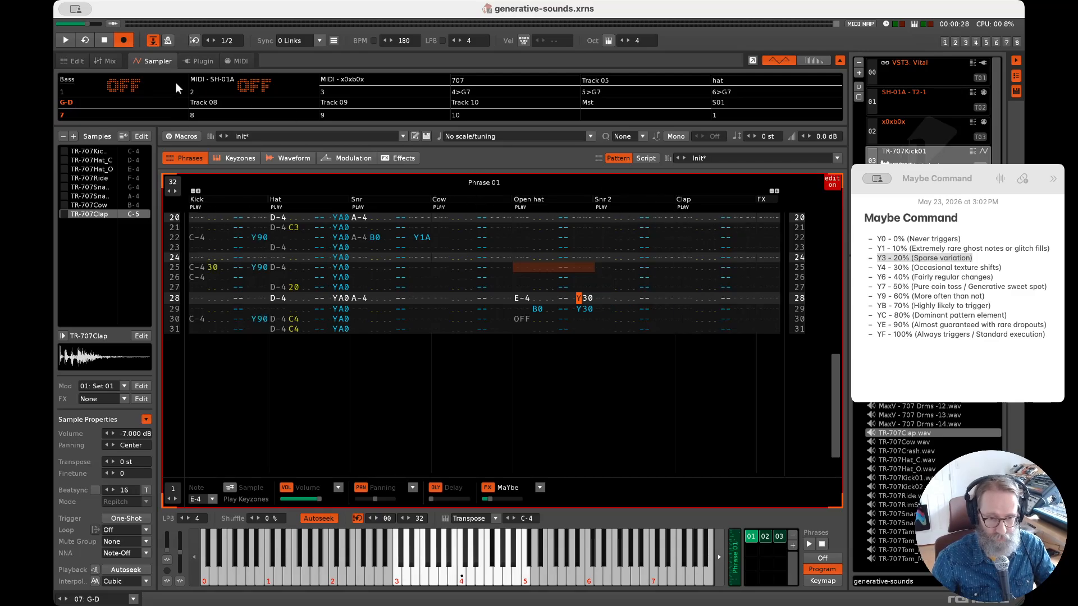
- Look over the 707, Track 05 and hat tracks in the mixer, check the pattern editor, and return to the sampler's phrase
click(111, 60)
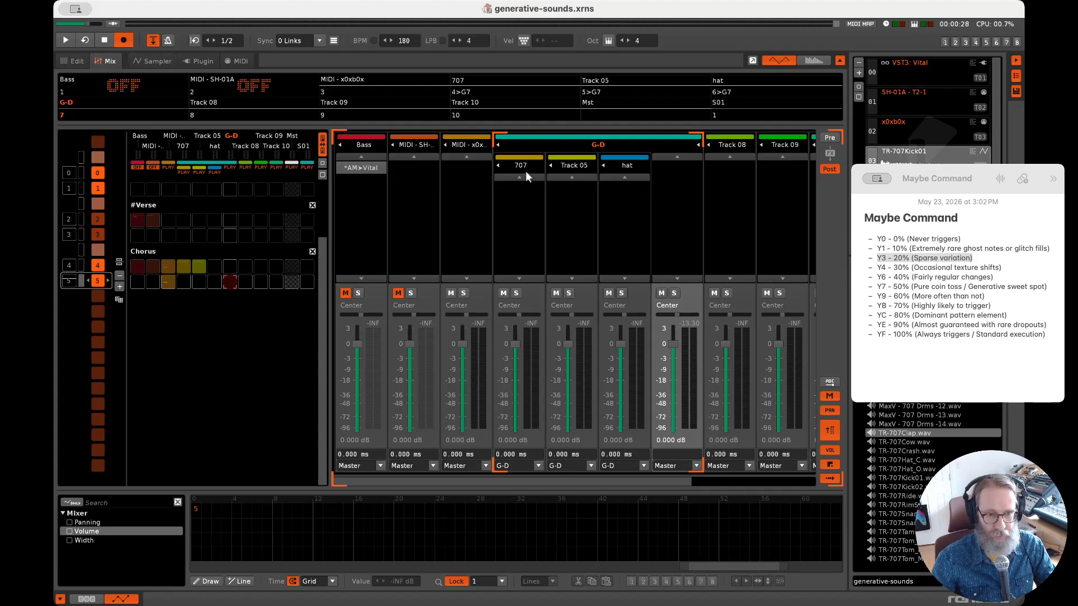
click(526, 240)
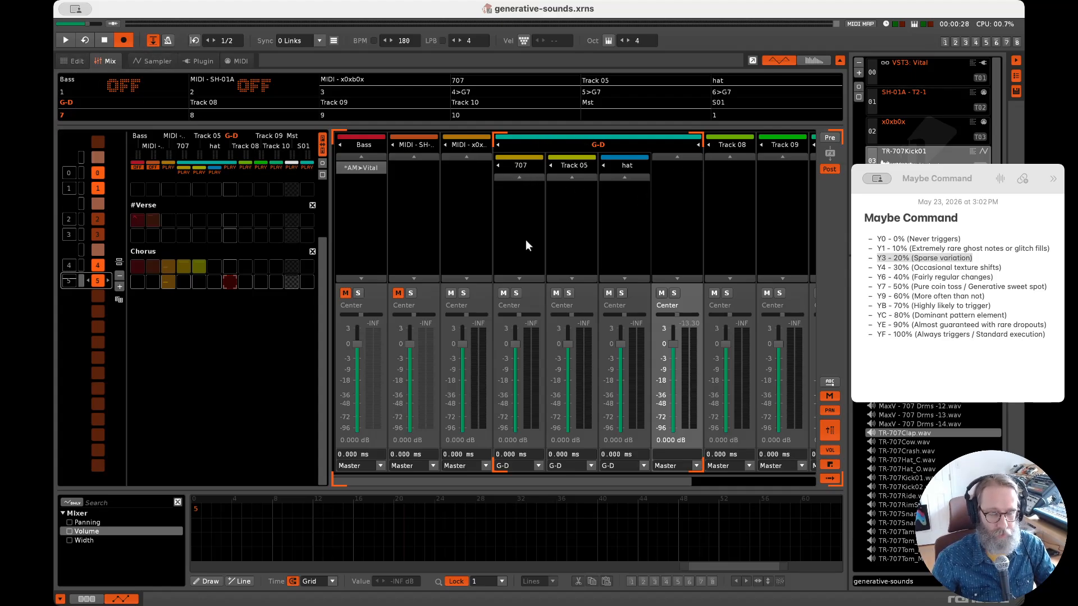
click(572, 212)
click(607, 213)
click(581, 214)
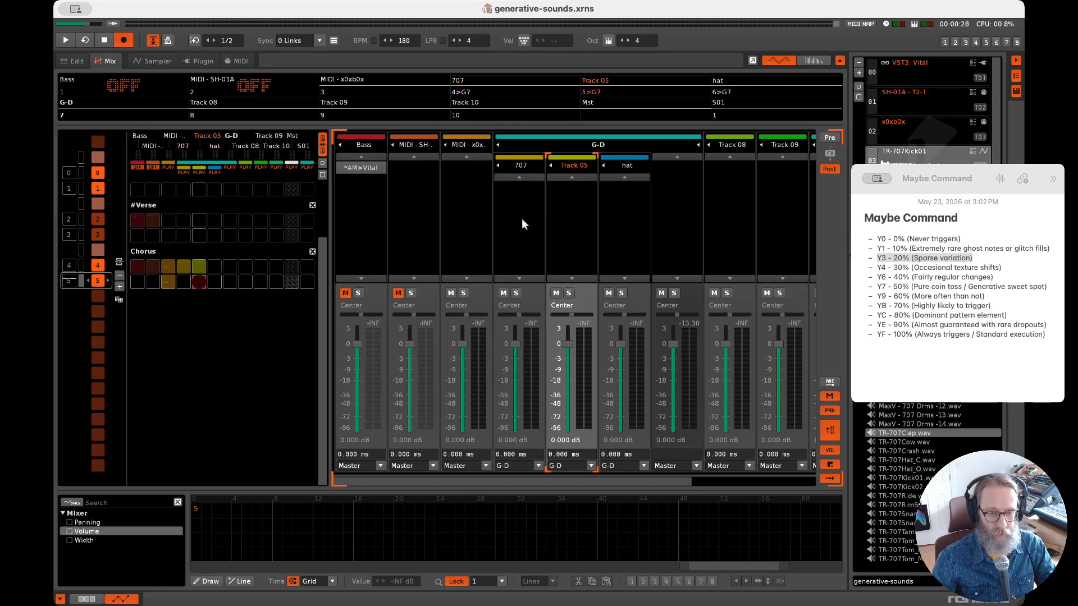
click(522, 216)
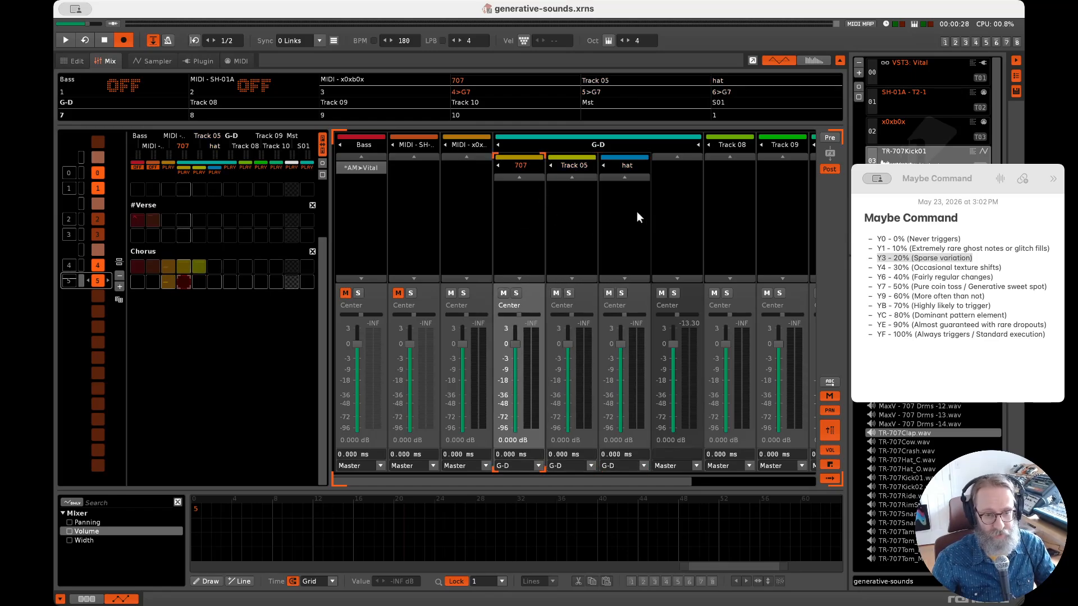
click(73, 59)
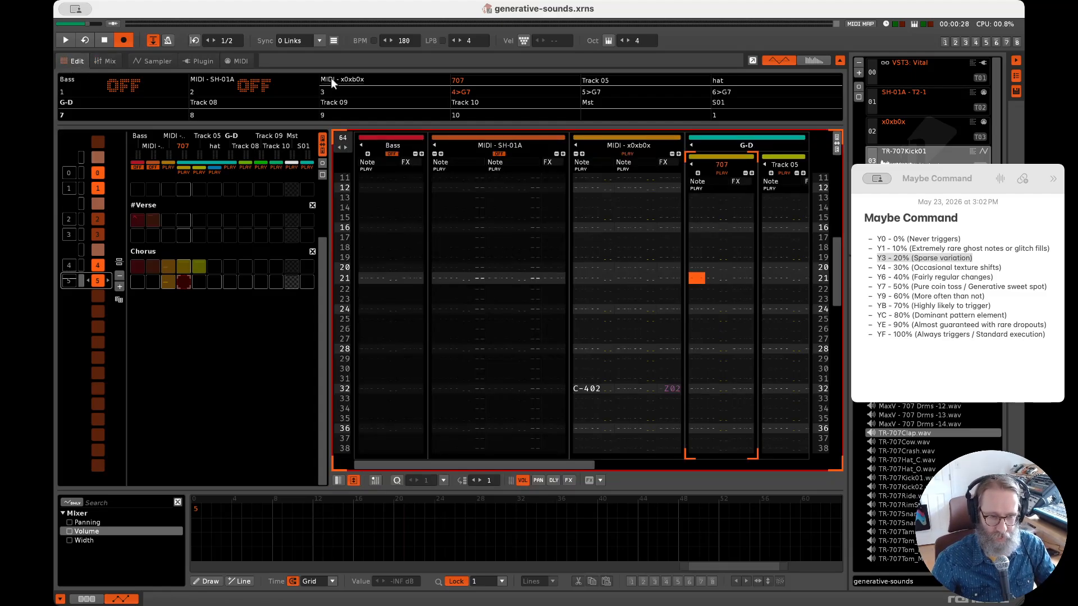
click(156, 60)
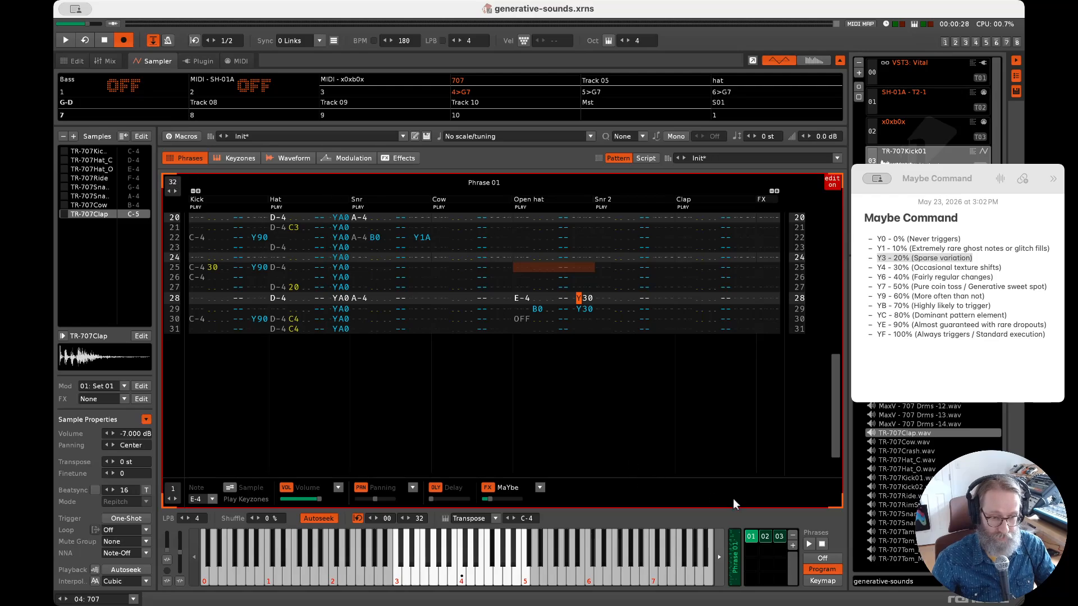
- View phrase 02 briefly, and open phrase 03 at its Snr 2 notes
click(767, 536)
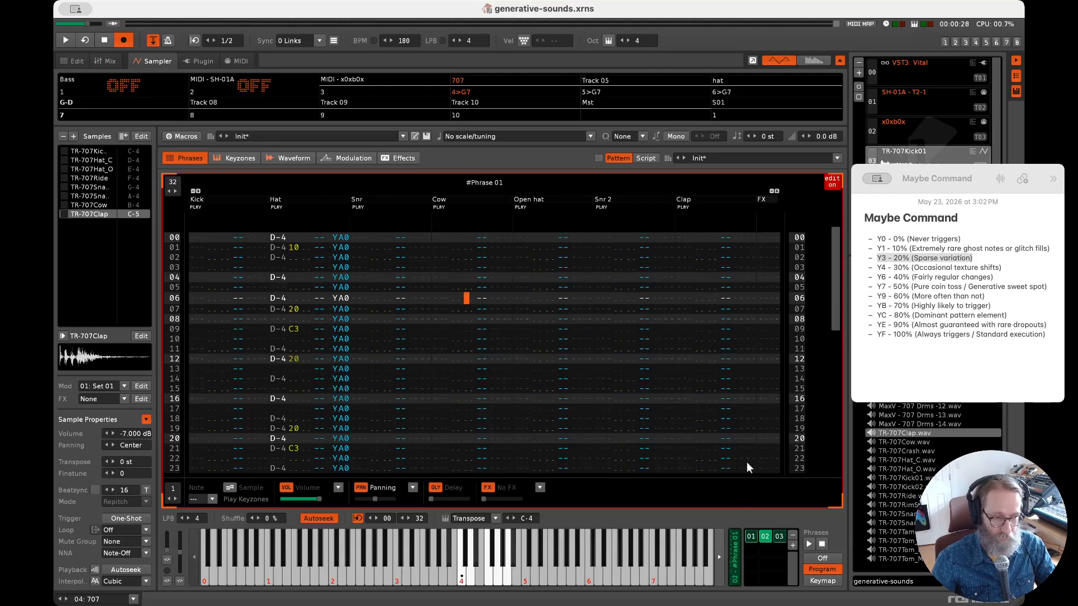
click(783, 536)
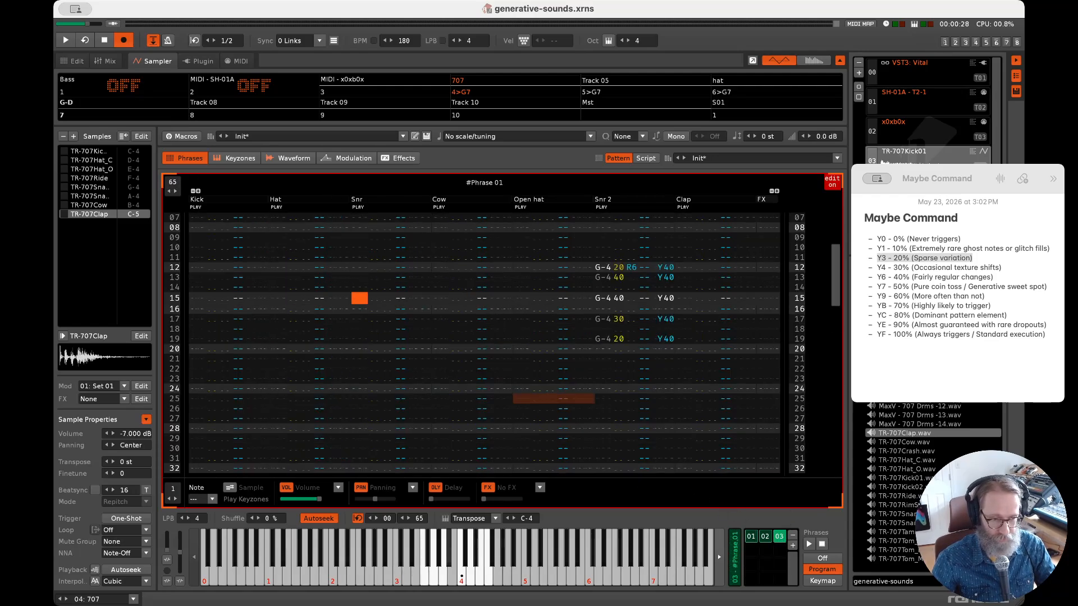
scroll(837, 271, up, 5)
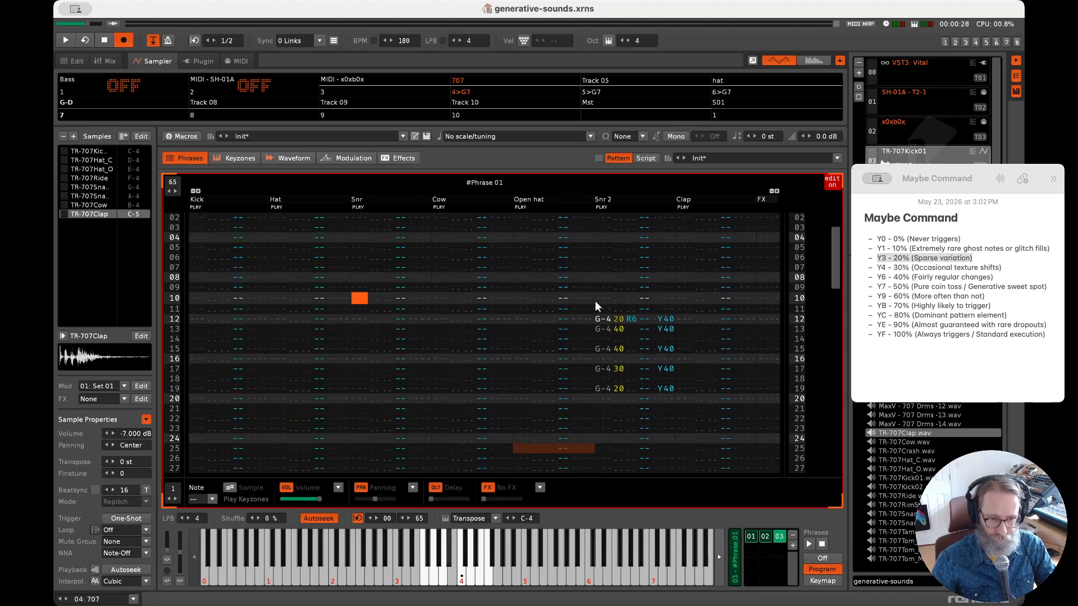
- Look through the Y40 commands on the Snr 2 column's notes from line 12 downward
click(673, 321)
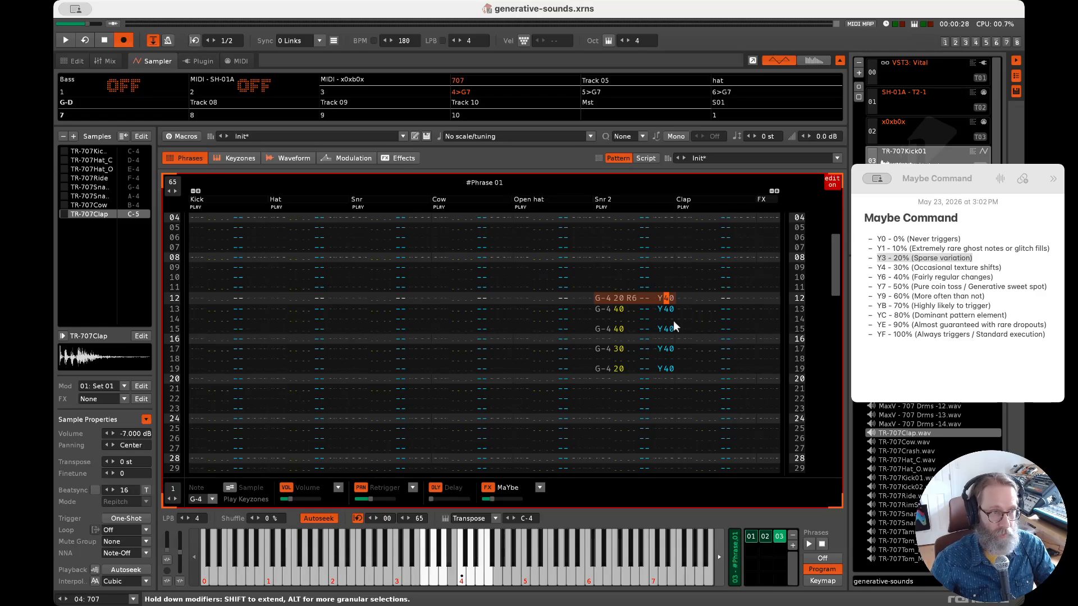
key(Down)
key(Down)
key(Down)
key(Down)
key(Down)
key(Up)
key(Up)
key(Up)
key(Up)
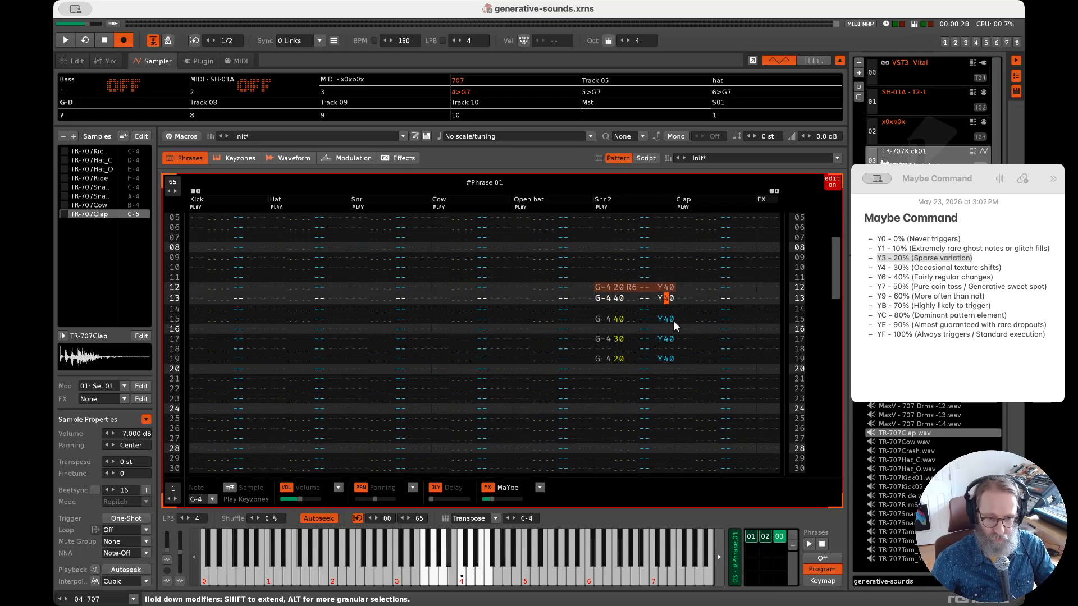
- Examine the note and volume values on lines 12 and 13 of Snr 2, and the R6 retrigger on line 12
click(605, 299)
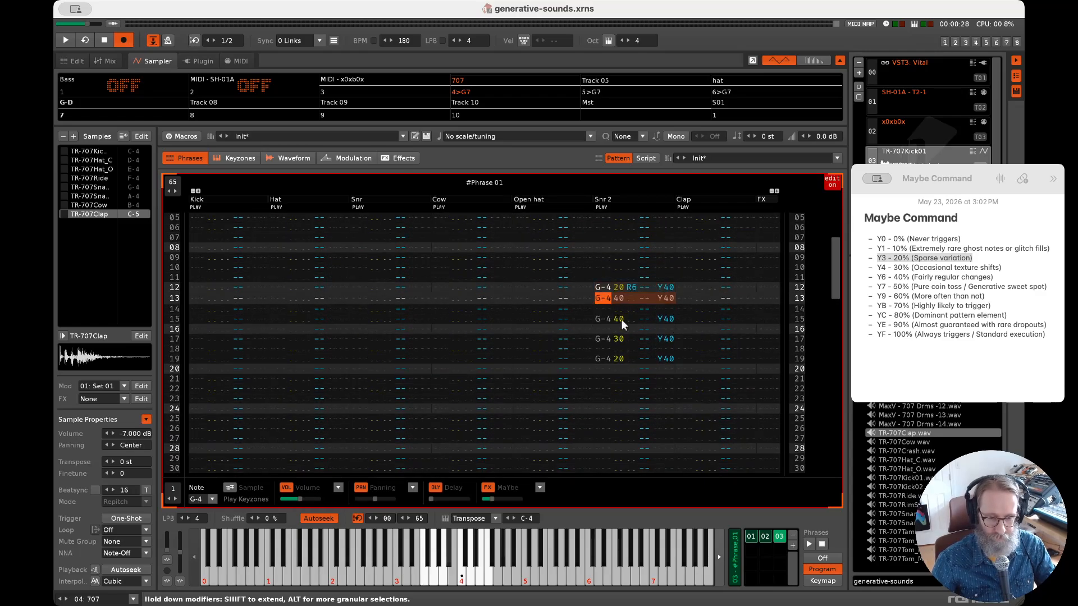
key(Right)
key(Right)
key(Up)
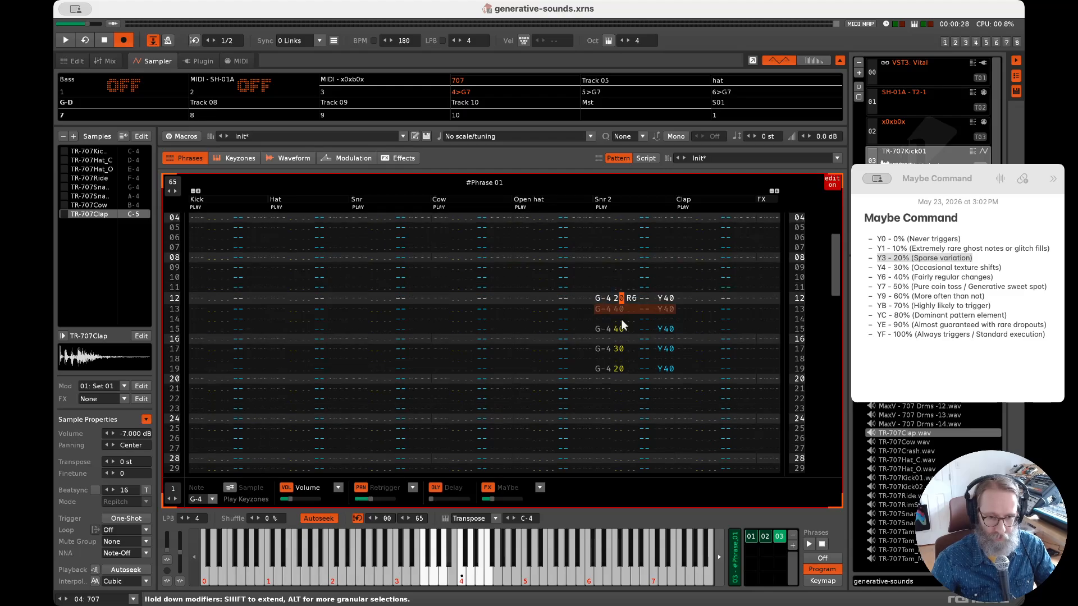
key(Right)
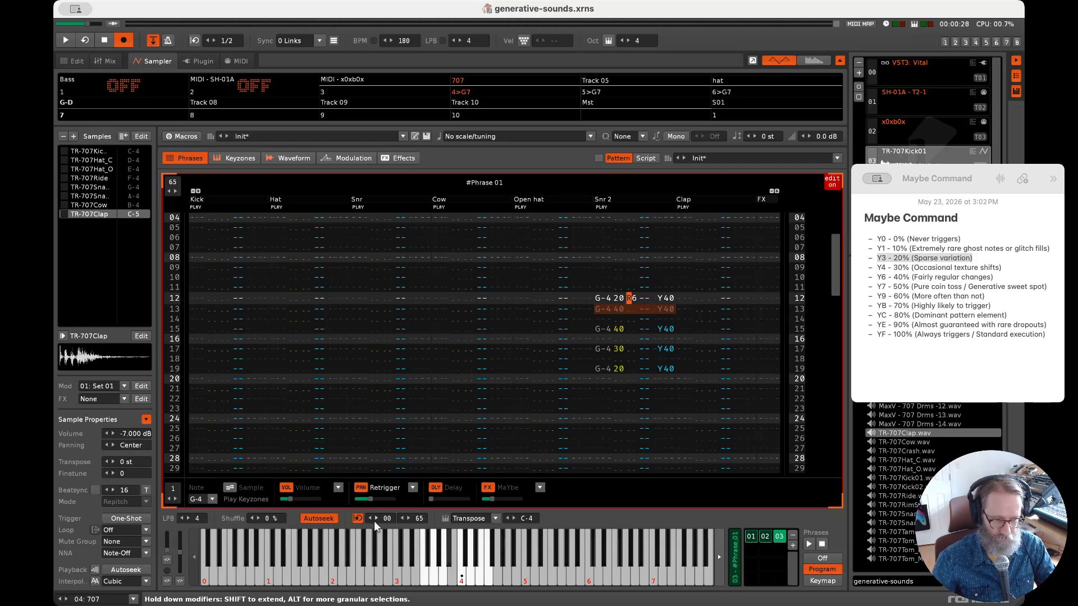
- Set the phrase loop range to start at 09 and end at 23
click(404, 519)
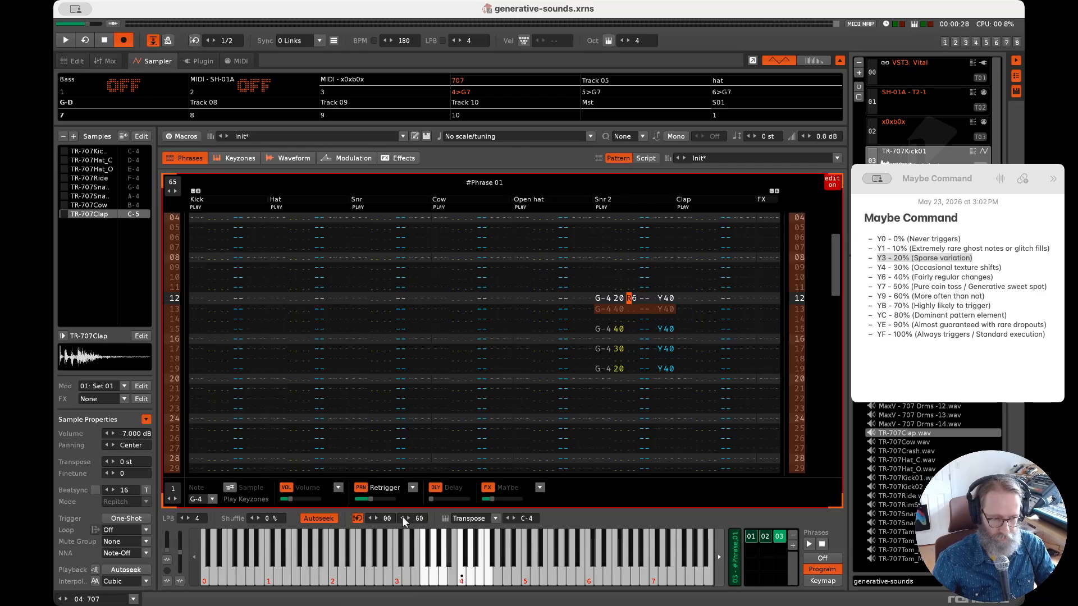
click(403, 518)
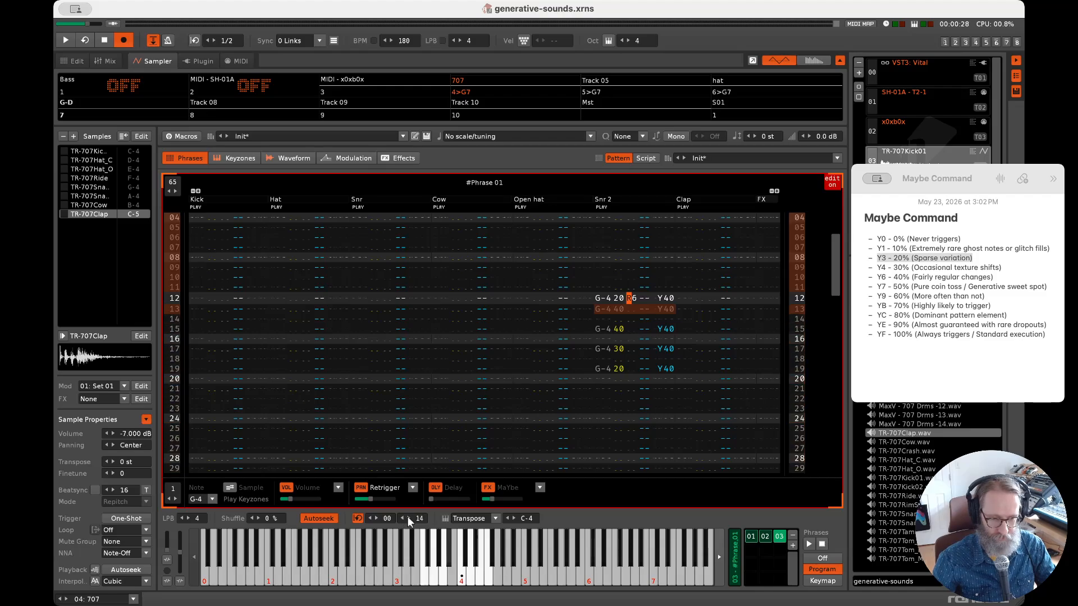
drag(406, 516, 407, 517)
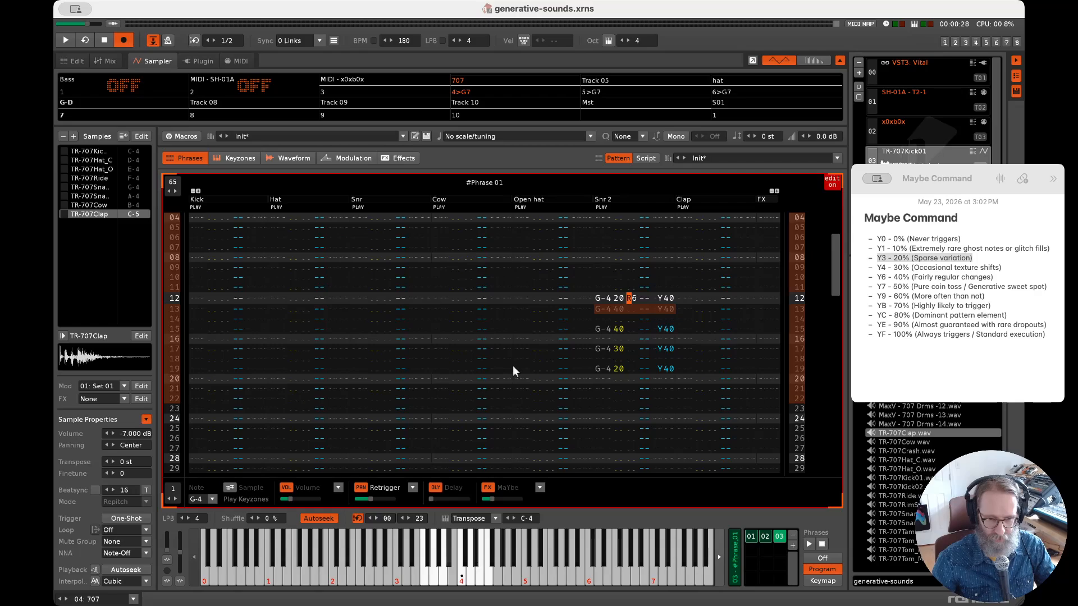
key(Up)
key(Up)
key(Up)
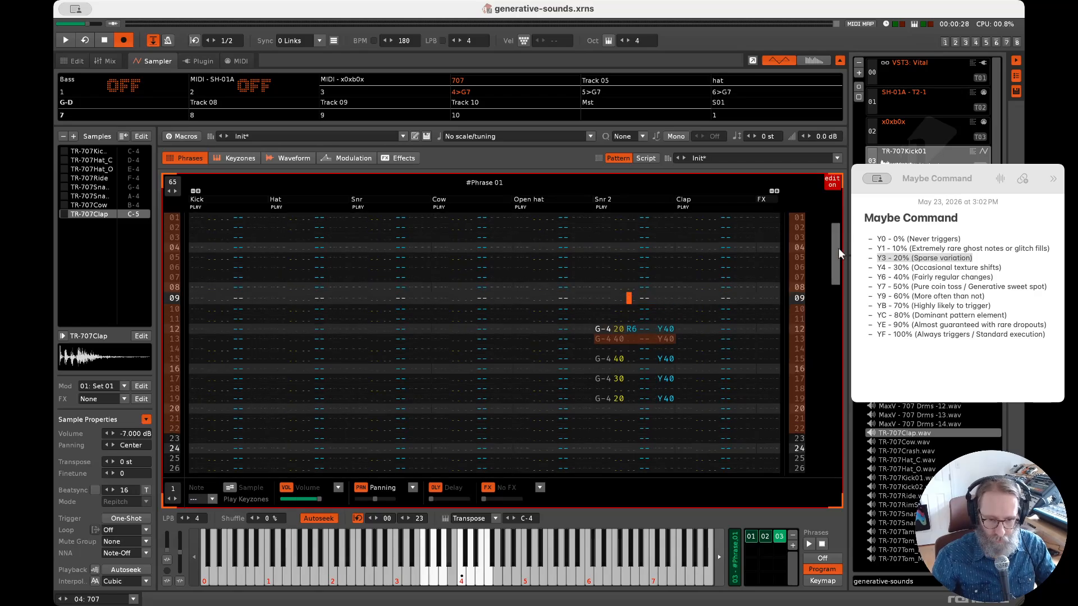
mouse_move(837, 248)
mouse_down()
mouse_move(837, 219)
mouse_move(826, 264)
mouse_up()
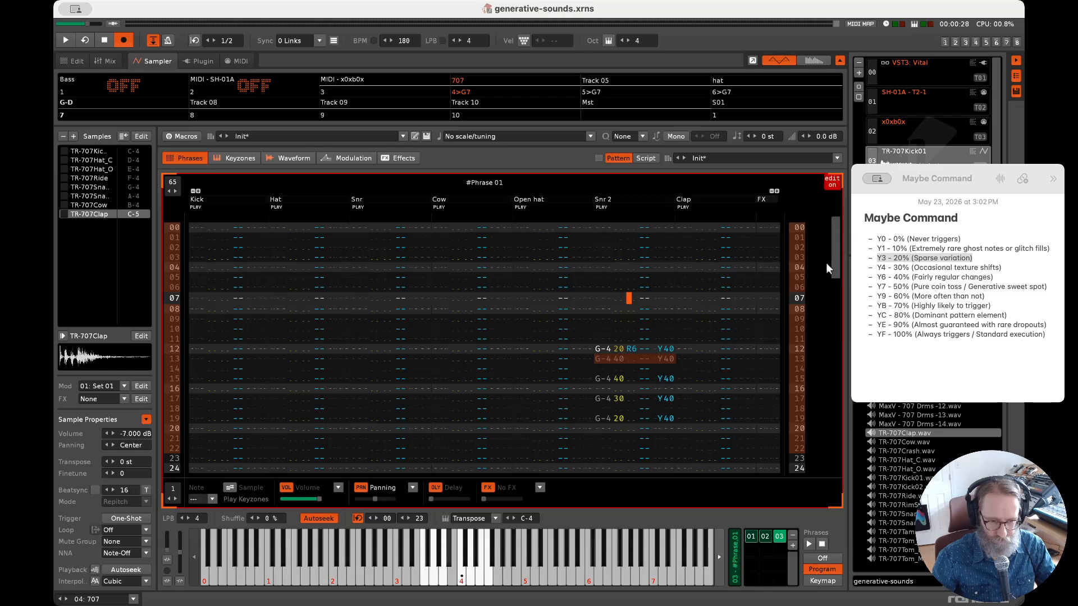
click(376, 516)
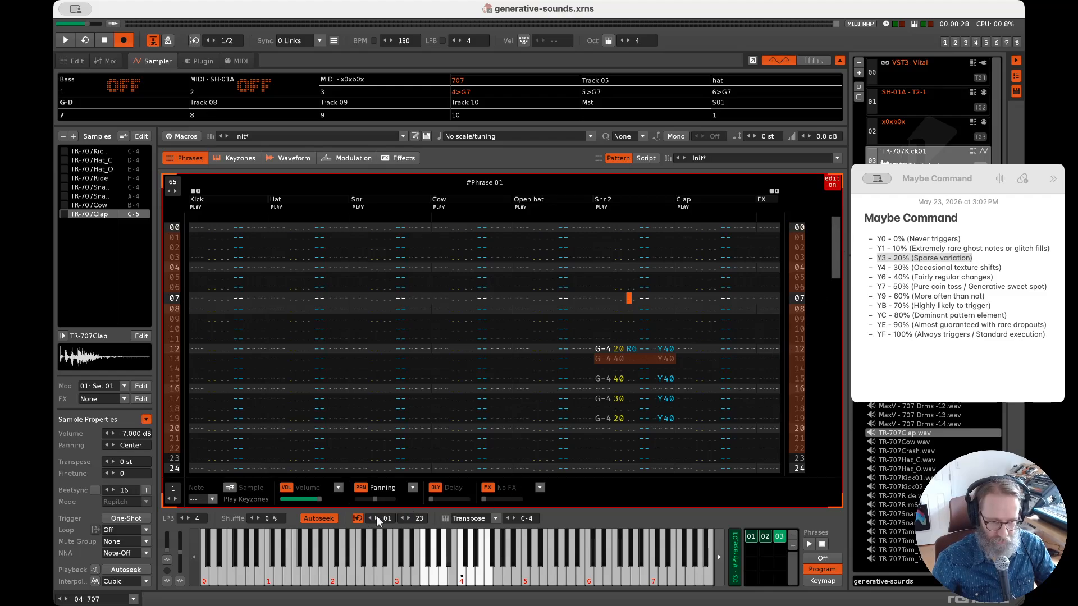
click(376, 517)
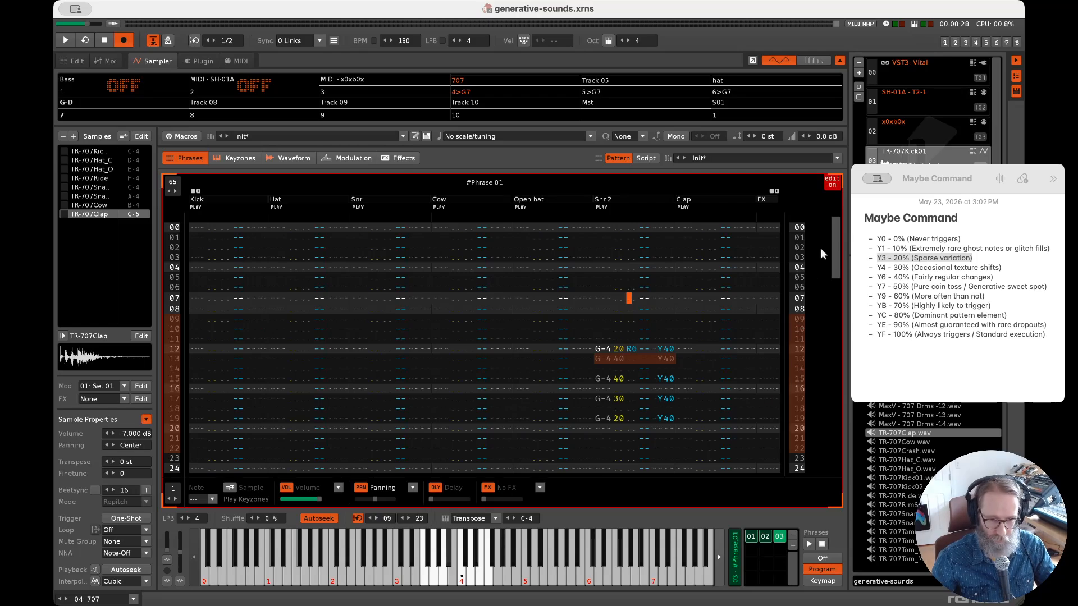
- Play phrase 03 in its loop, restart it to hear the Snr 2 variation around line 15, and stop playback
scroll(833, 240, down, 1)
click(808, 544)
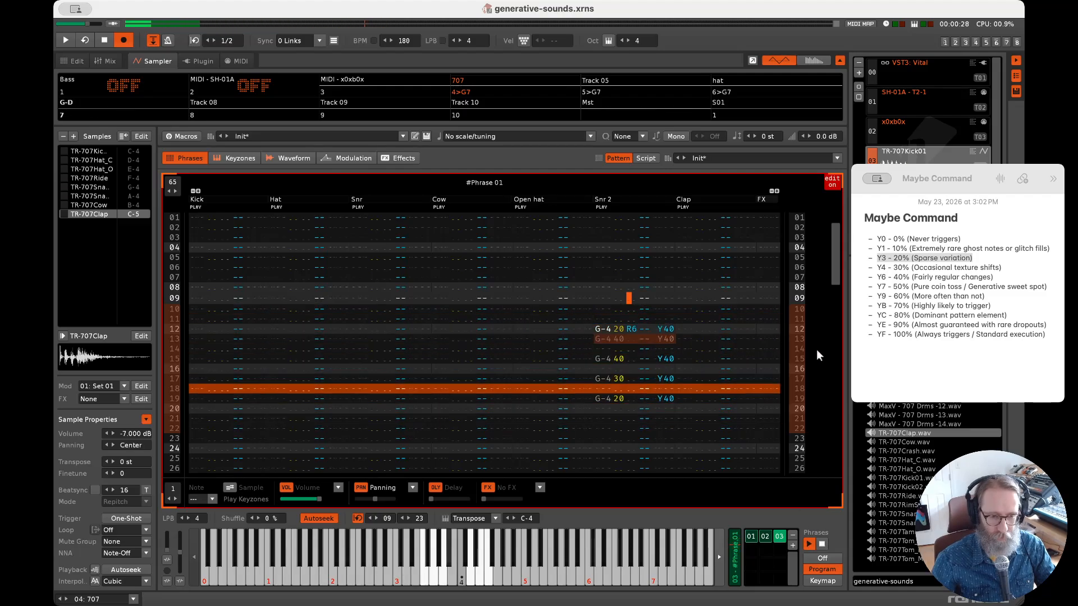
click(810, 545)
click(810, 544)
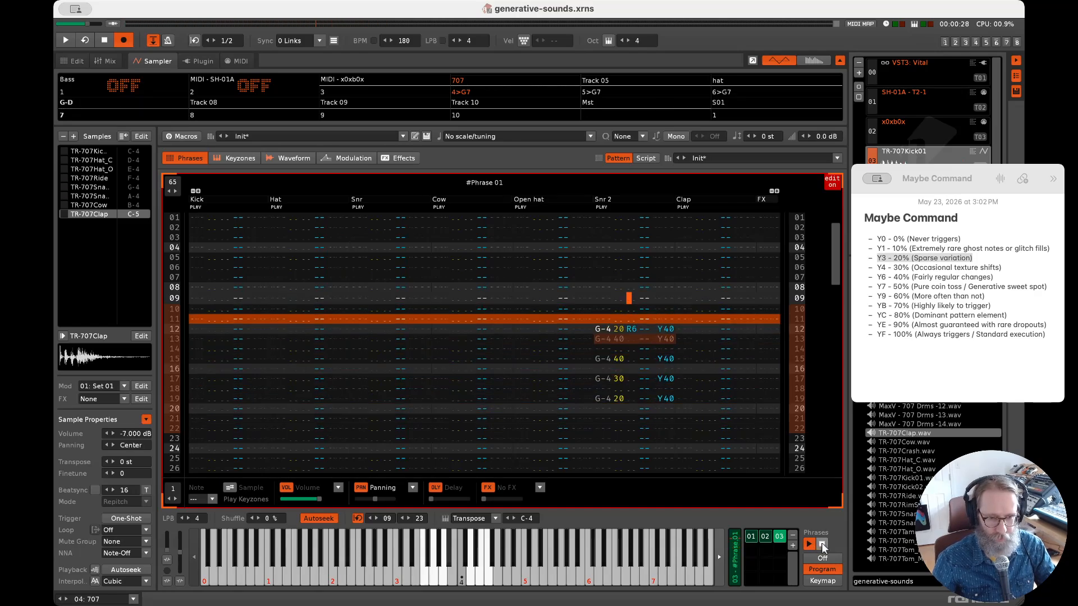
click(631, 358)
click(630, 355)
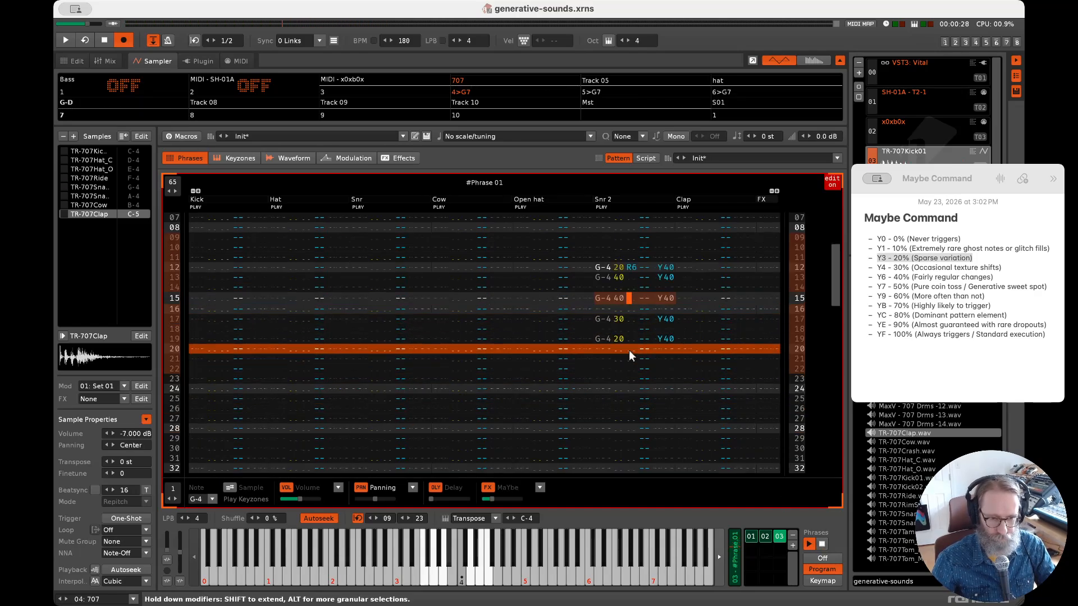
click(821, 545)
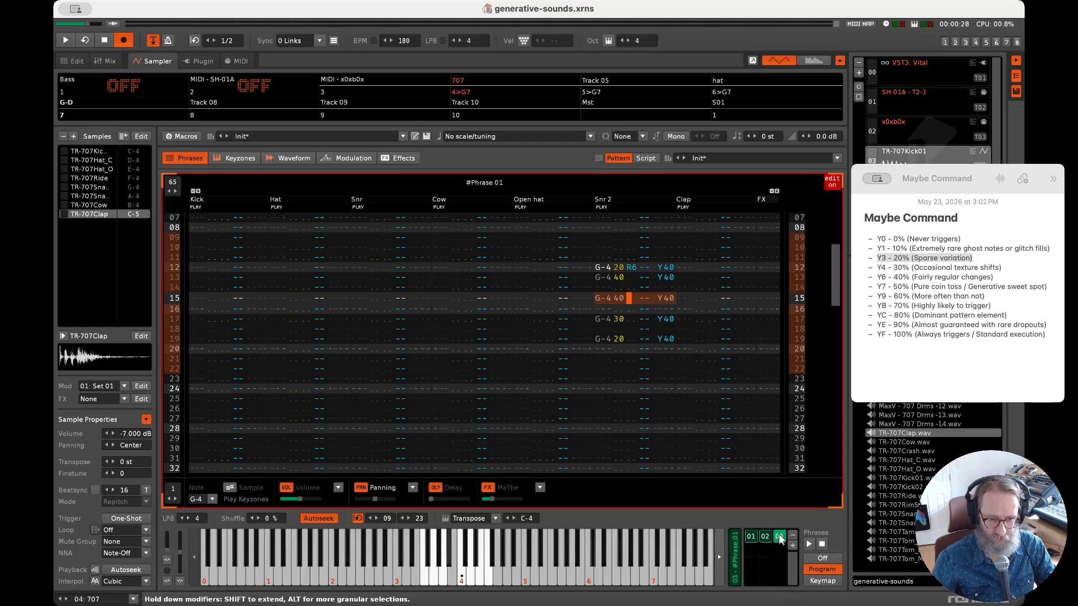
- Open the pattern editor and go to line 00 of the first Chorus pattern, at the phrase triggers on 707 and Track 05
click(106, 61)
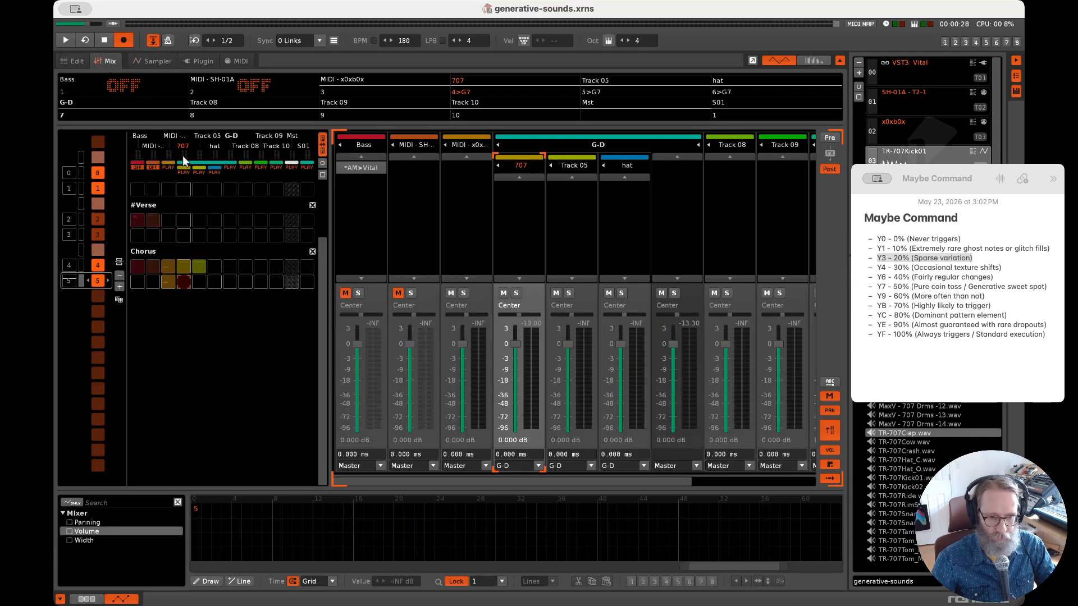
click(87, 62)
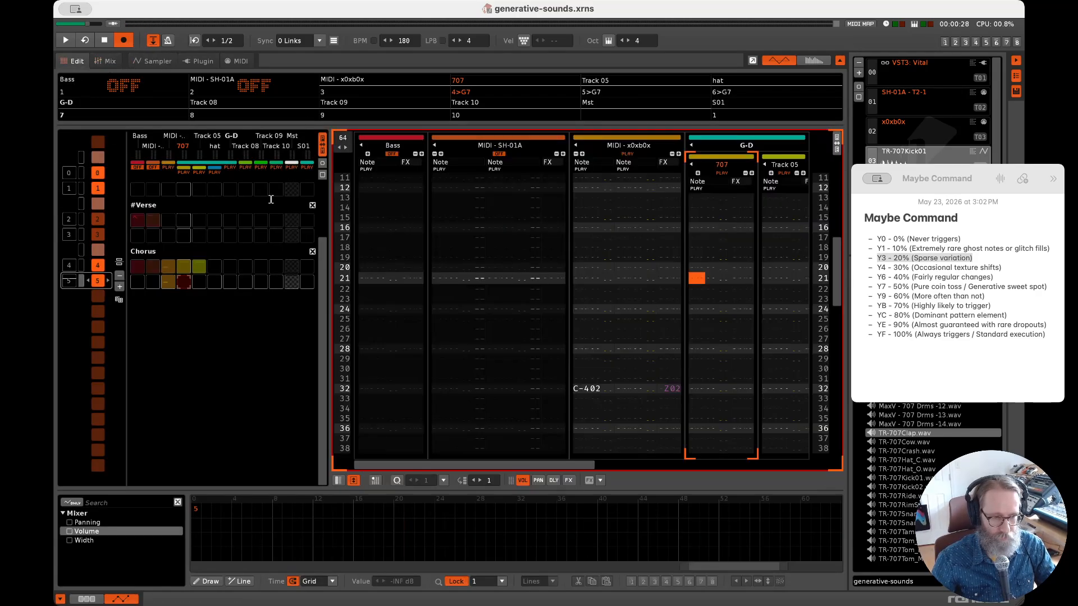
click(732, 216)
scroll(703, 241, right, 3)
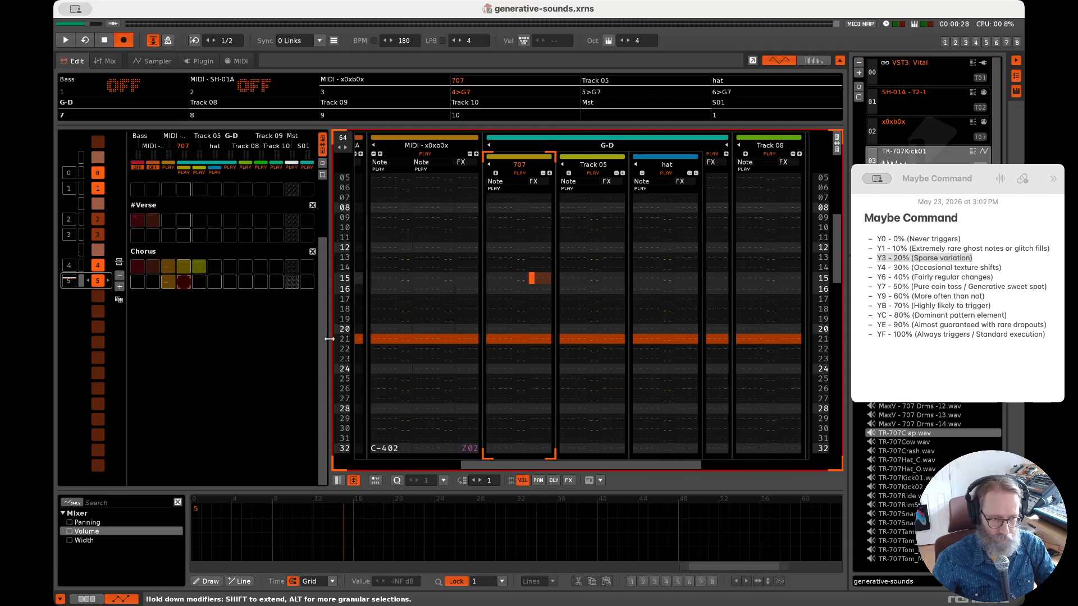
drag(321, 345, 320, 321)
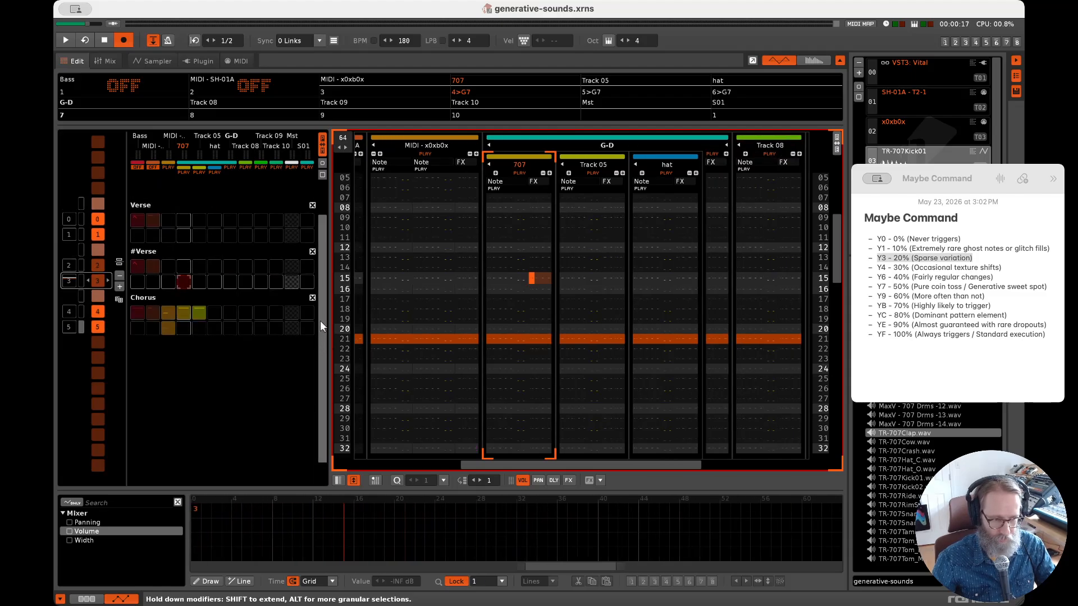
scroll(320, 322, down, 1)
scroll(641, 320, up, 5)
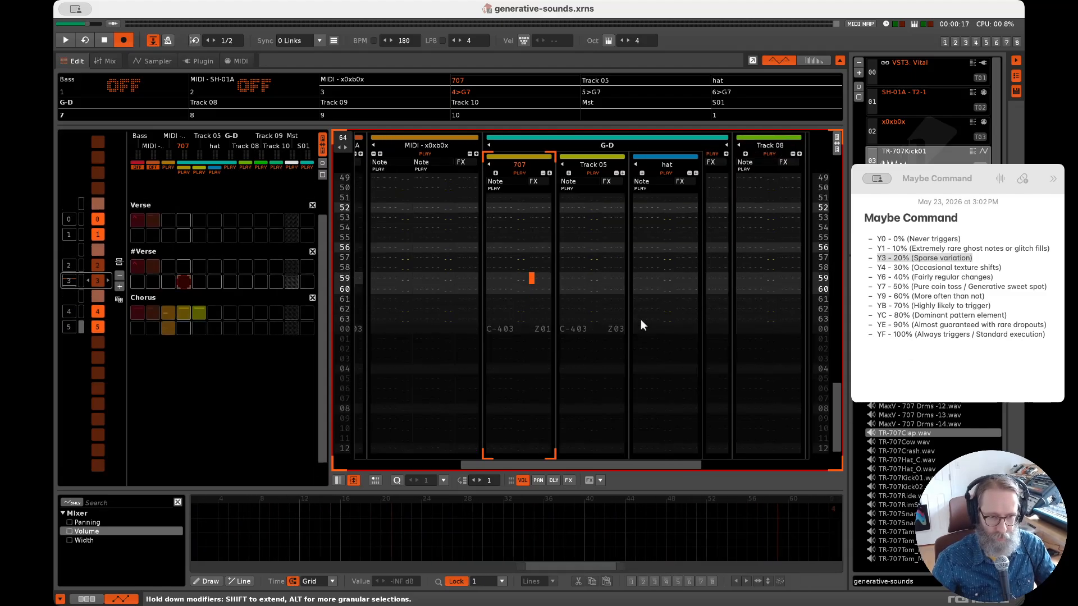
scroll(641, 320, down, 2)
key(Up)
key(Right)
key(Right)
key(Right)
key(Right)
key(Right)
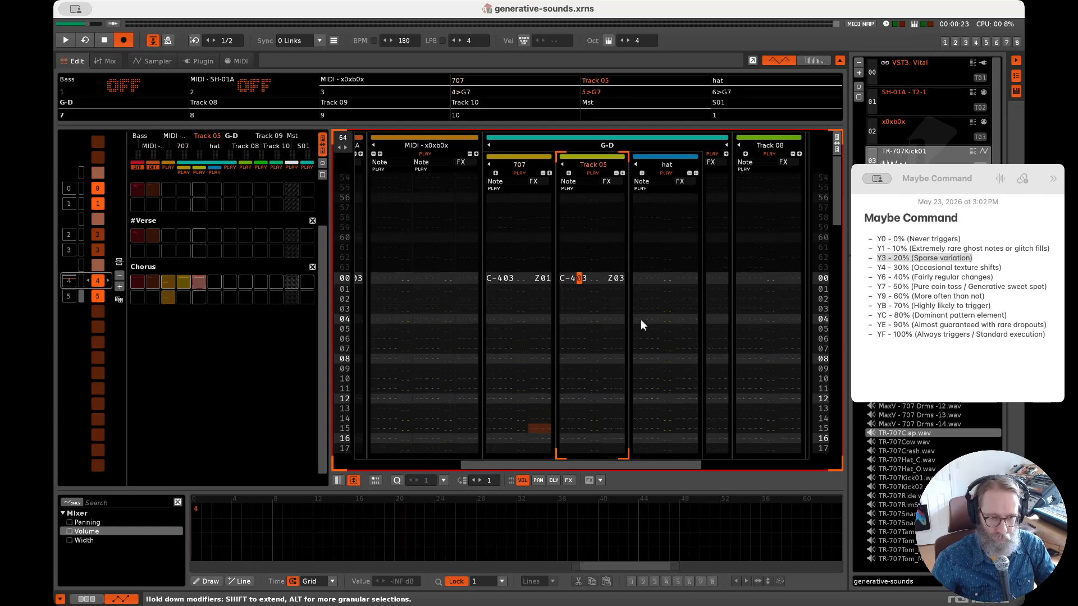
- Rename Track 05 as "Alt Snr"
scroll(641, 319, right, 1)
double_click(563, 163)
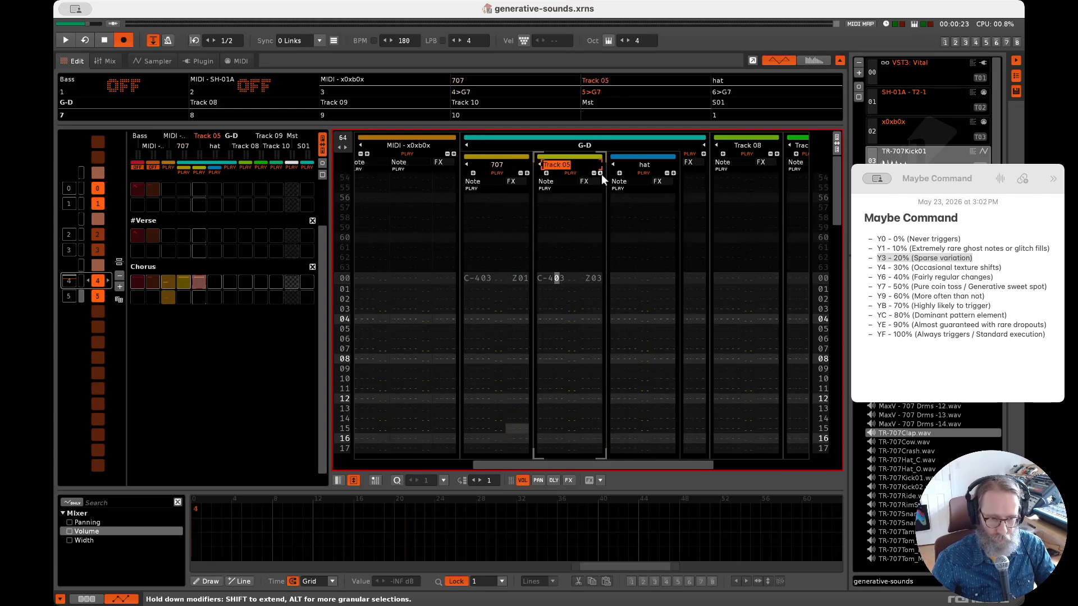
text(Alt Snr)
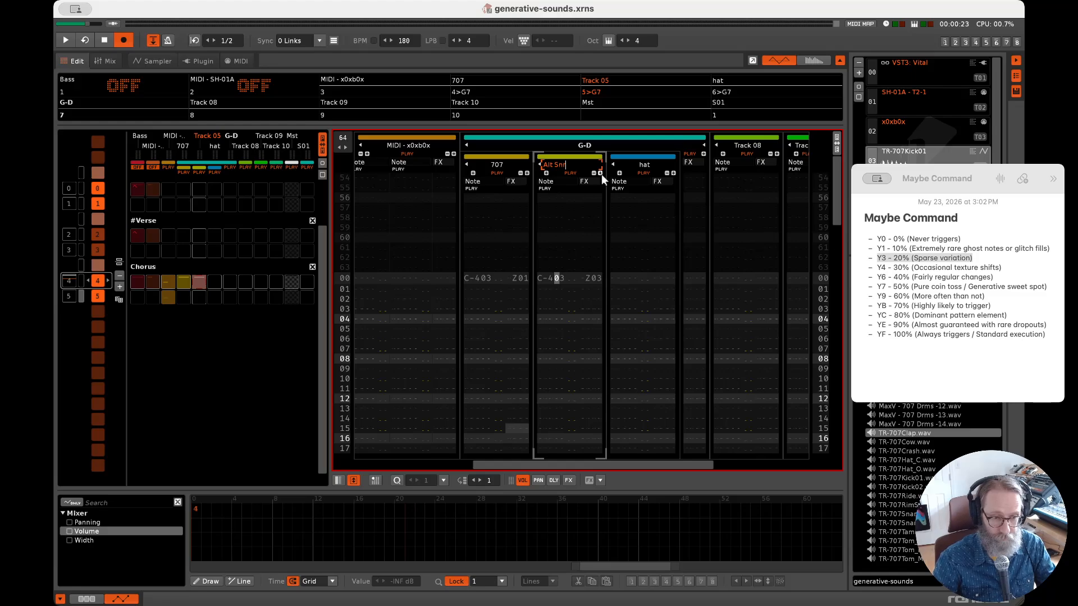
key(Return)
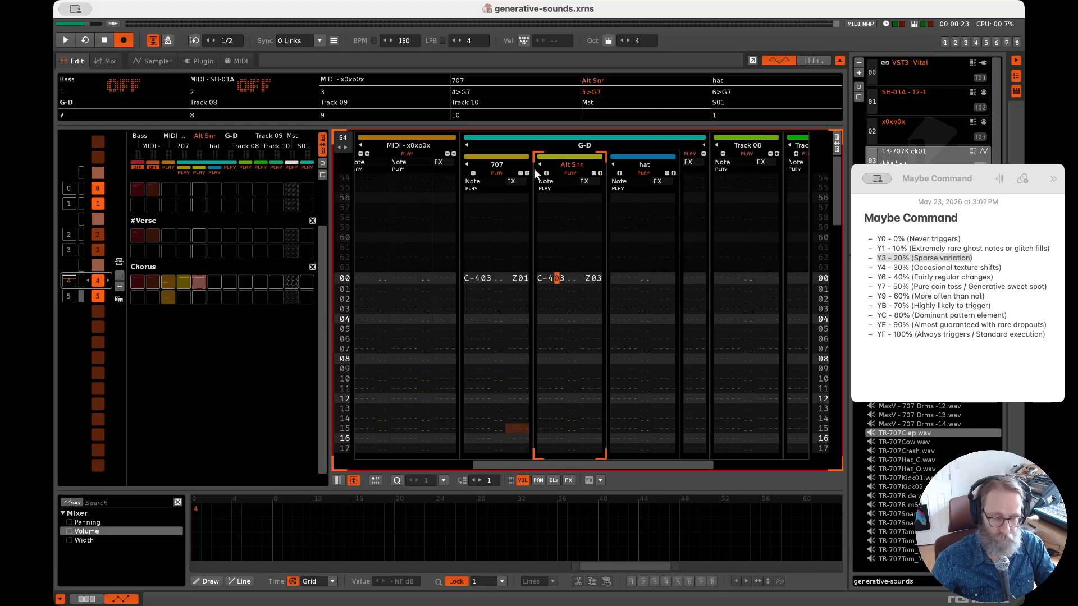
- Place the cursor in the hat track's note column on line 00, keeping the 707 track's name
double_click(493, 164)
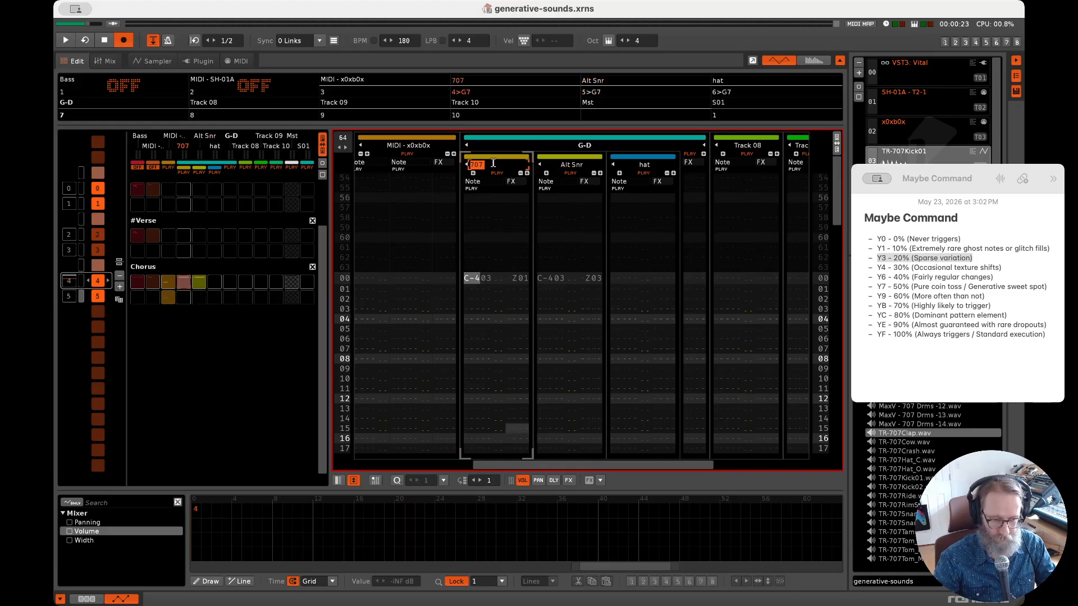
key(Return)
key(Tab)
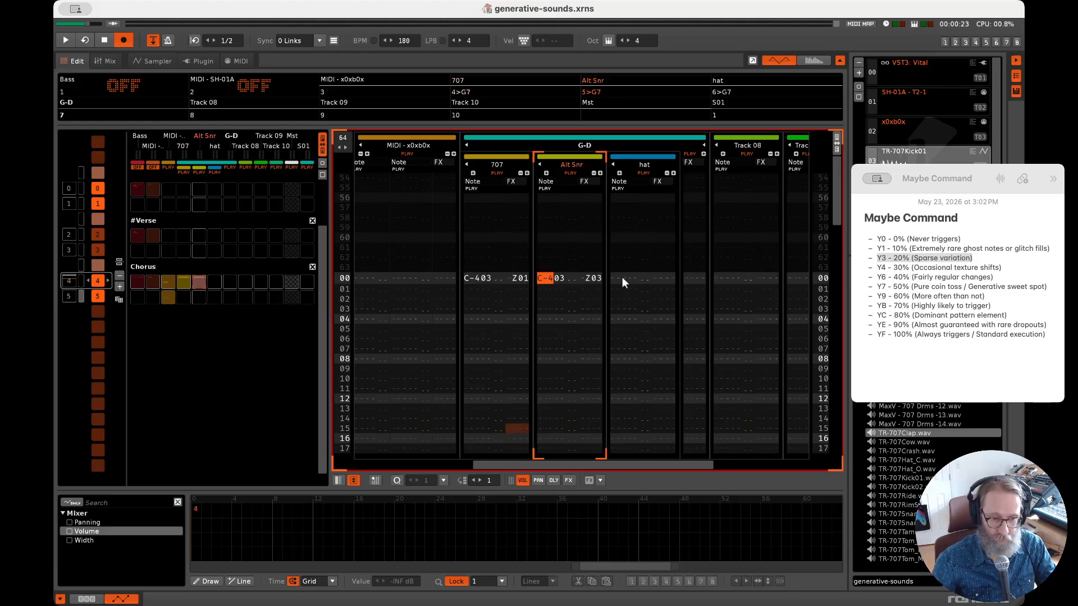
key(Tab)
click(625, 279)
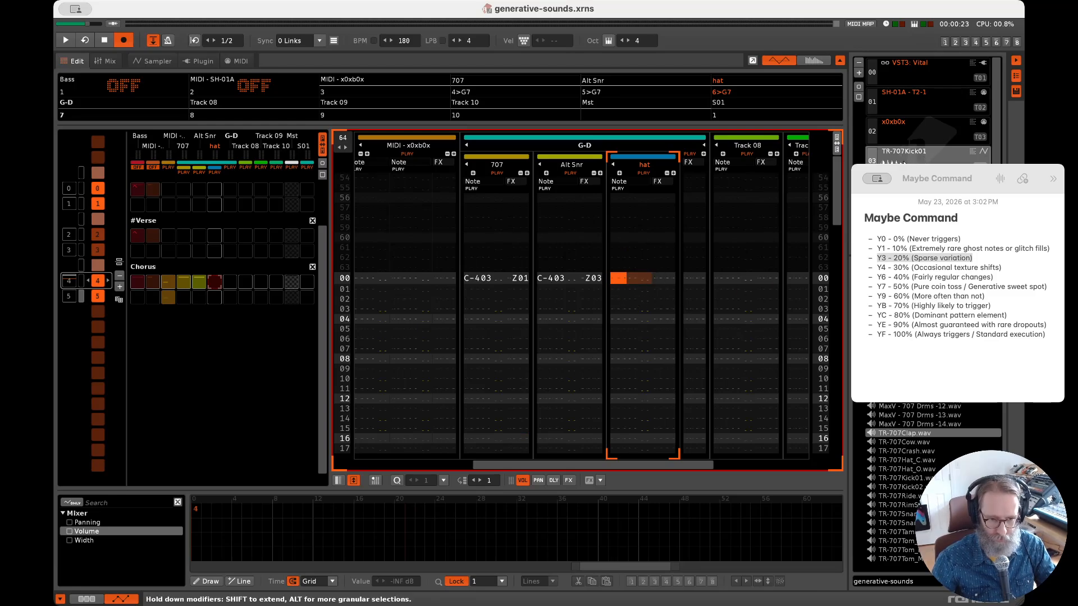
- Open Phrase 01 of the TR-707Kick01 instrument, and select and copy the entire Hat column from line 00 to 31
double_click(909, 160)
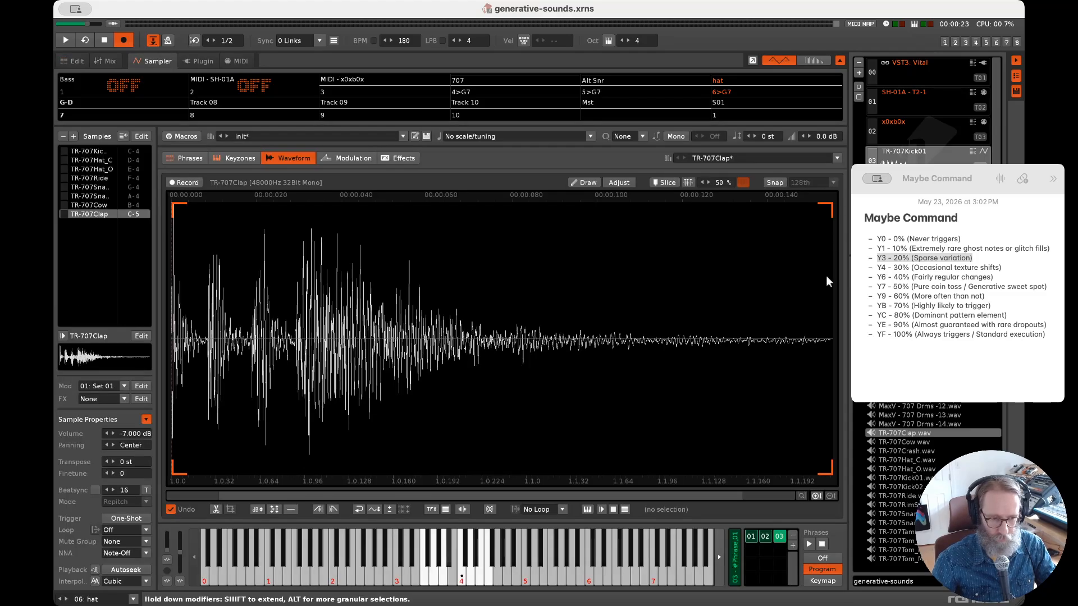
click(765, 536)
double_click(750, 537)
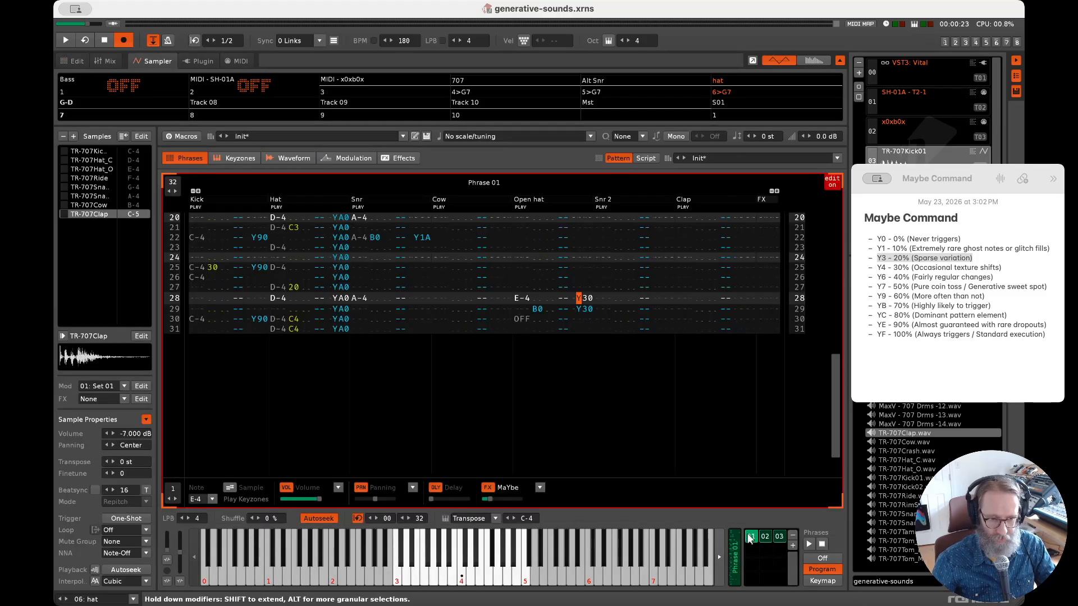
double_click(282, 330)
scroll(308, 298, up, 7)
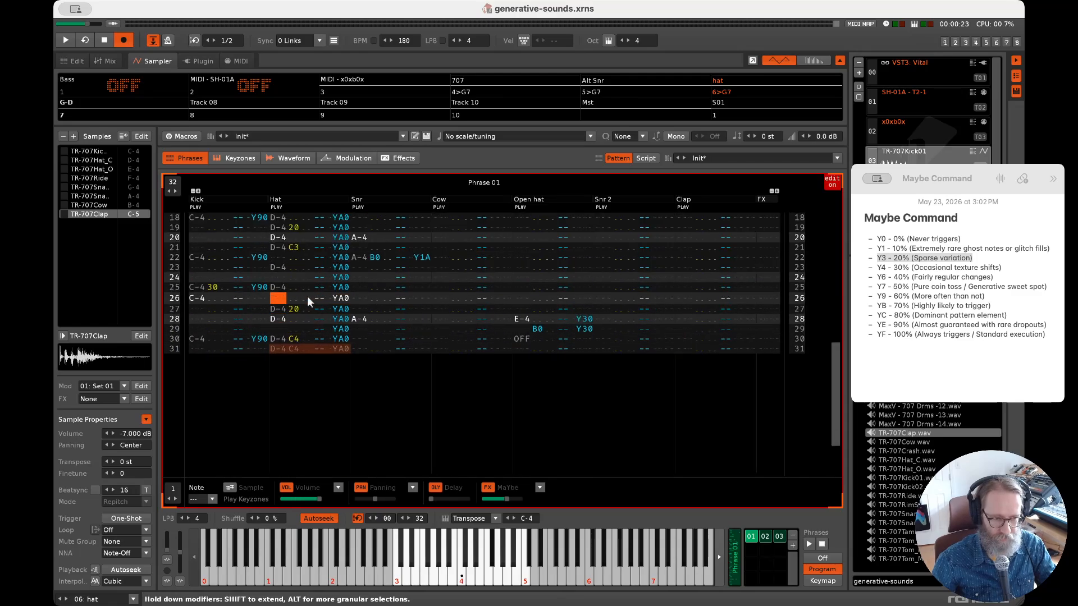
drag(836, 393, 830, 248)
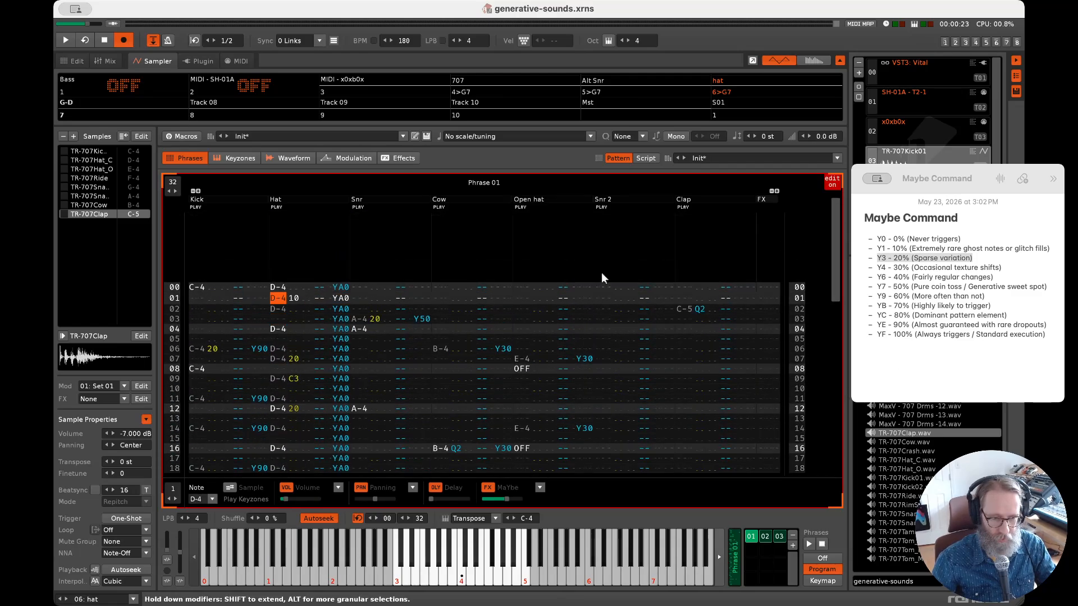
drag(275, 288, 316, 291)
scroll(326, 368, down, 4)
scroll(327, 367, down, 17)
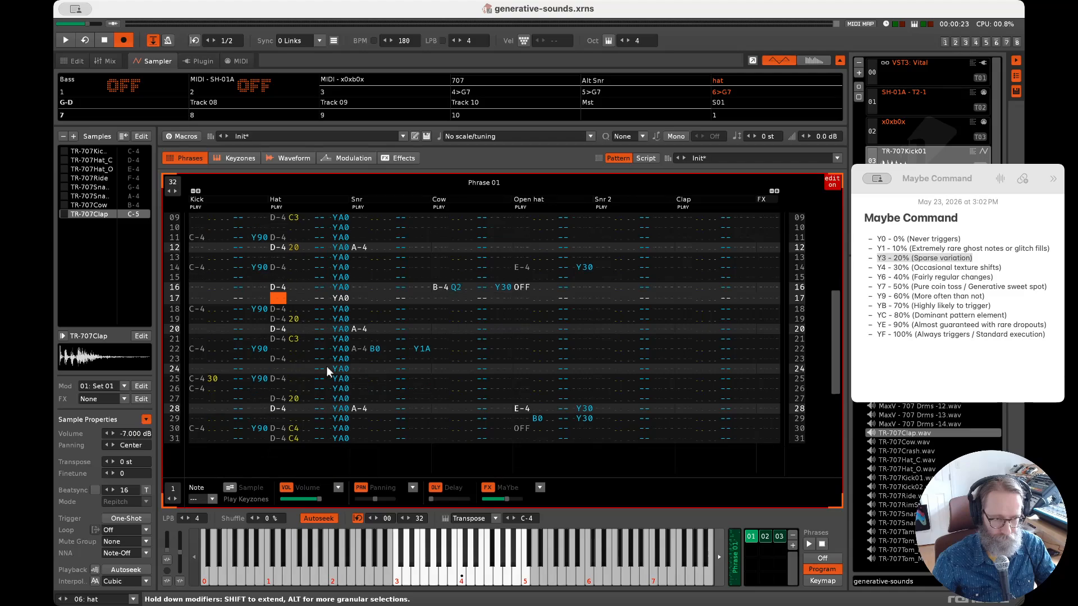
shift+click(341, 400)
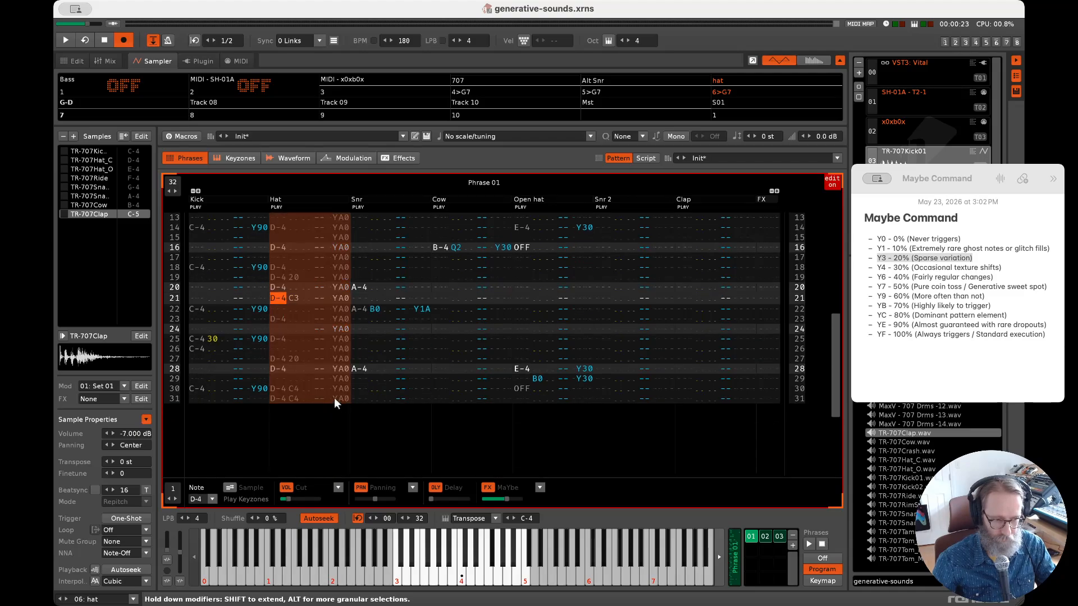
- Add a new phrase after Phrase 01, paste the copied hat notes into its first column, and check it against phrase 04
click(792, 545)
key(super+v)
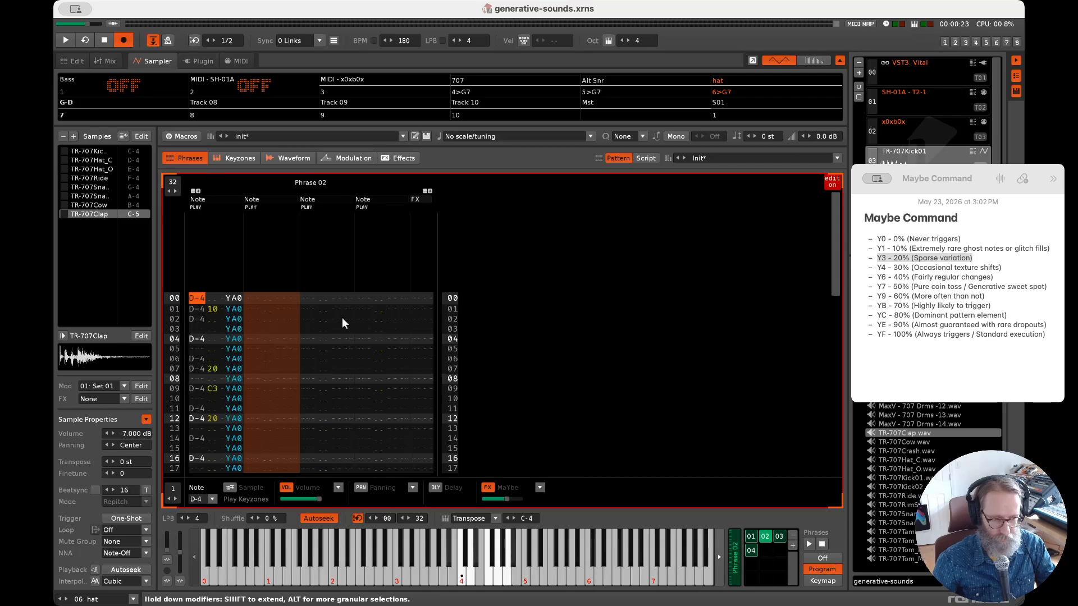
click(751, 550)
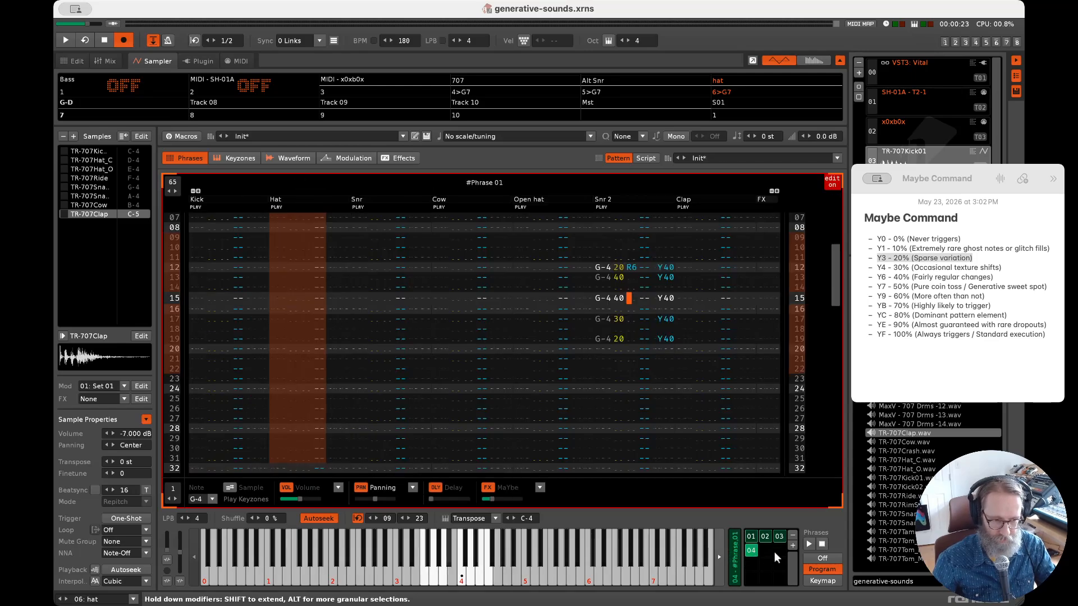
click(765, 536)
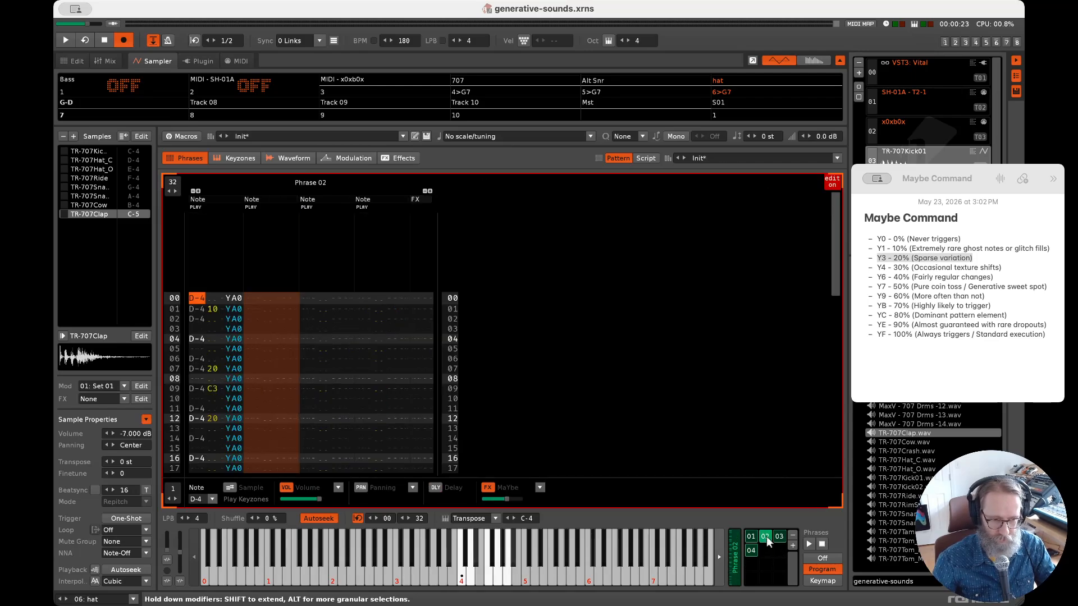
- Play Phrase 02 to hear the isolated hats, stop playback, and set the phrase length to 30 lines
click(808, 544)
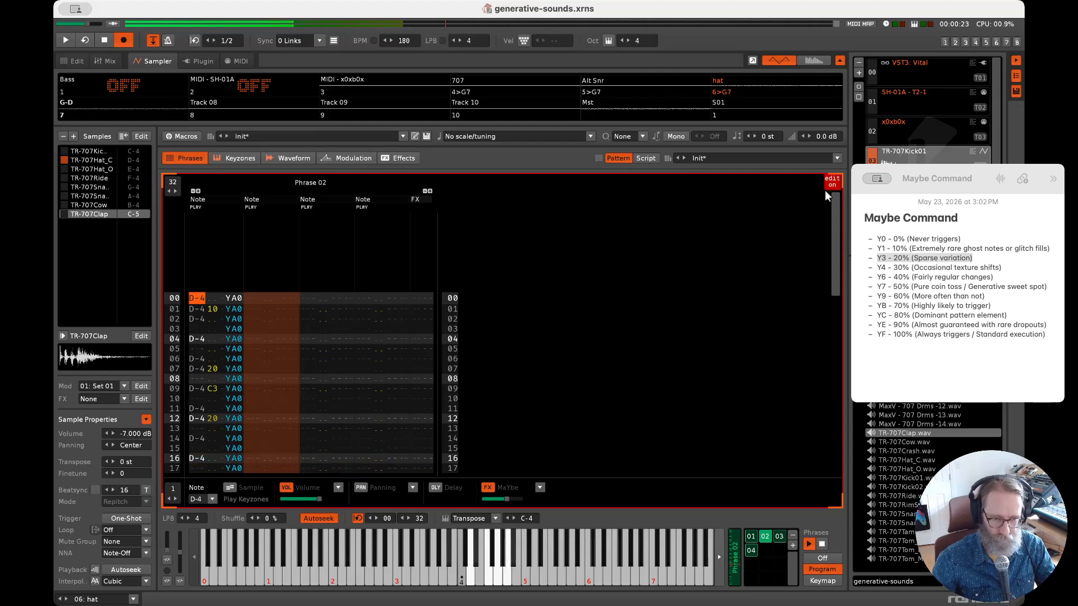
drag(837, 228, 838, 336)
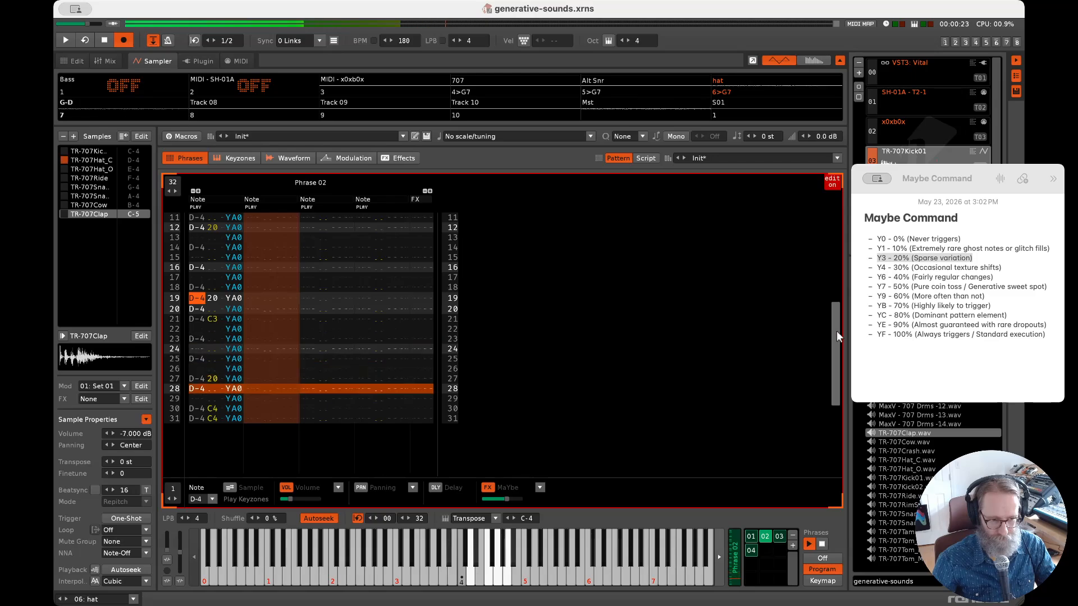
click(822, 544)
drag(834, 352, 829, 243)
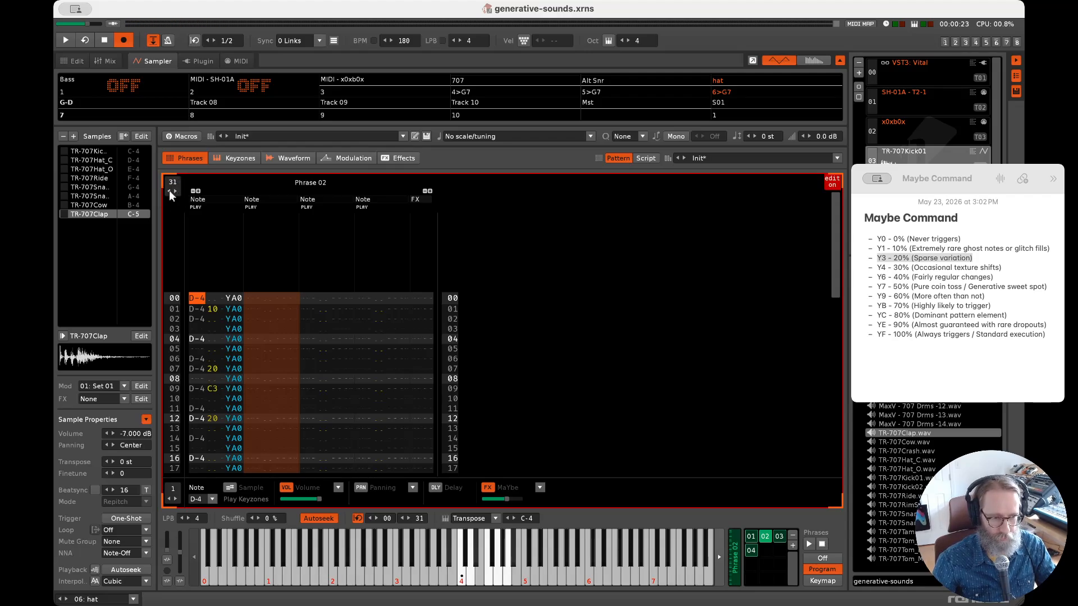
click(168, 191)
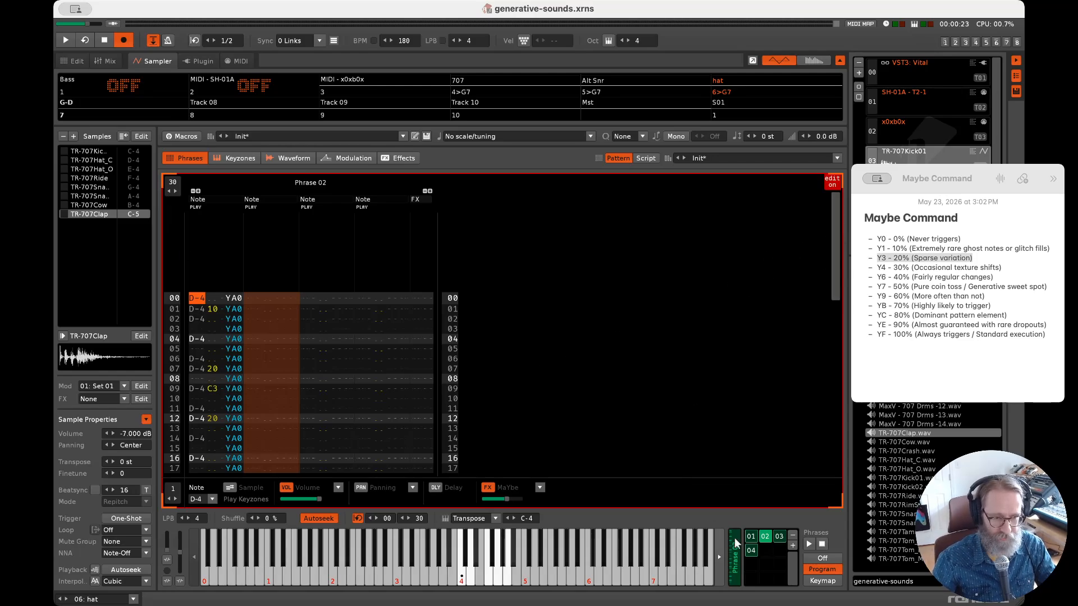
- Delete all notes and YA0 commands in Phrase 01's Hat column from line 00 to 31
click(750, 537)
drag(835, 372, 827, 249)
double_click(285, 296)
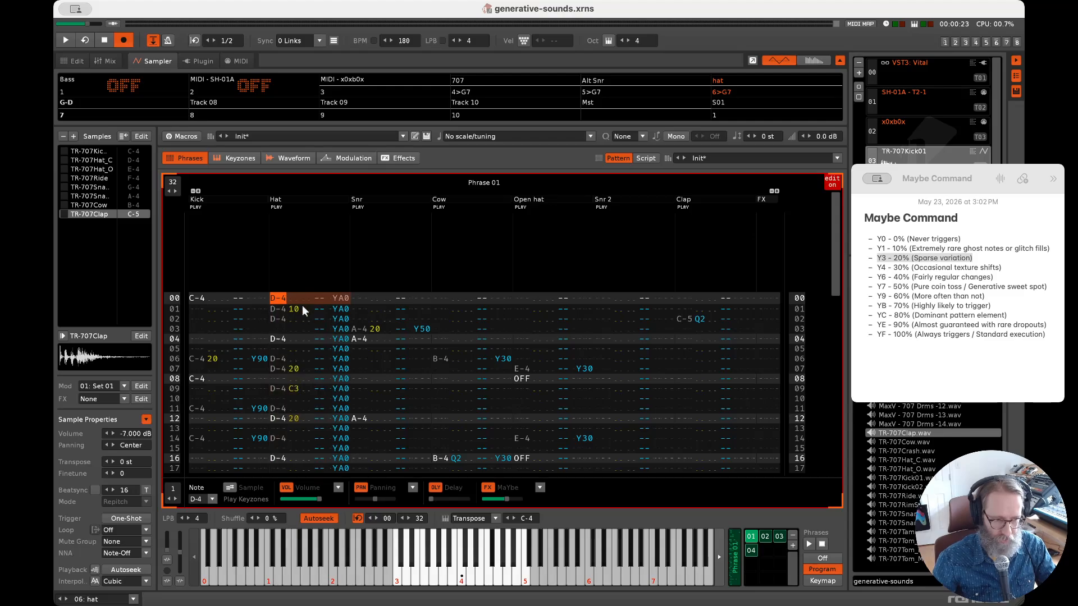
scroll(305, 356, down, 4)
scroll(306, 360, down, 5)
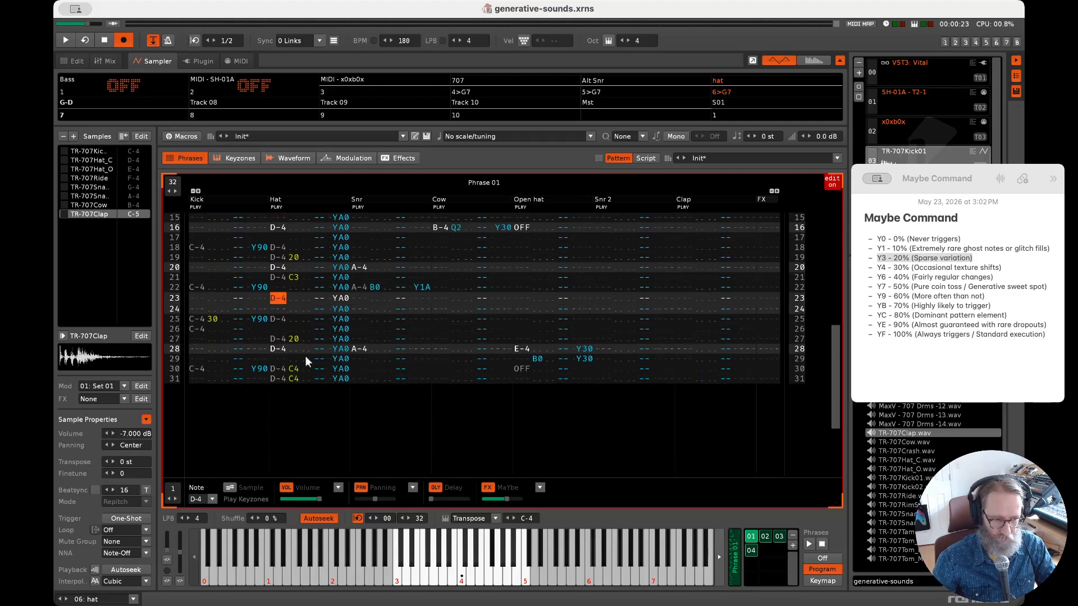
double_click(323, 383)
key(Delete)
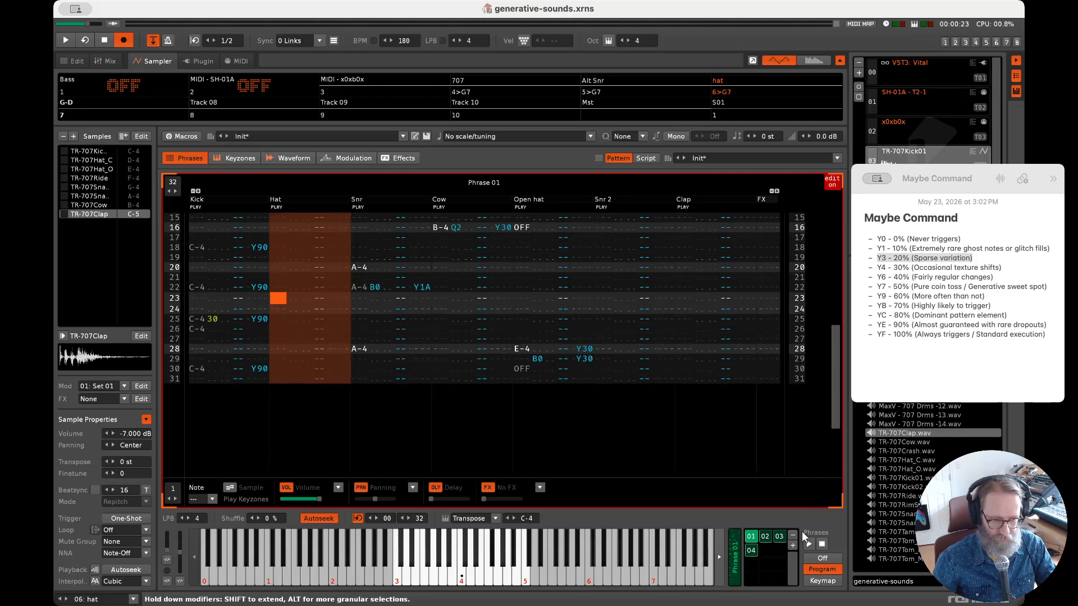
- Compare the hat-free Phrase 01 with the separate hat notes and the length of Phrase 02
click(751, 551)
click(764, 537)
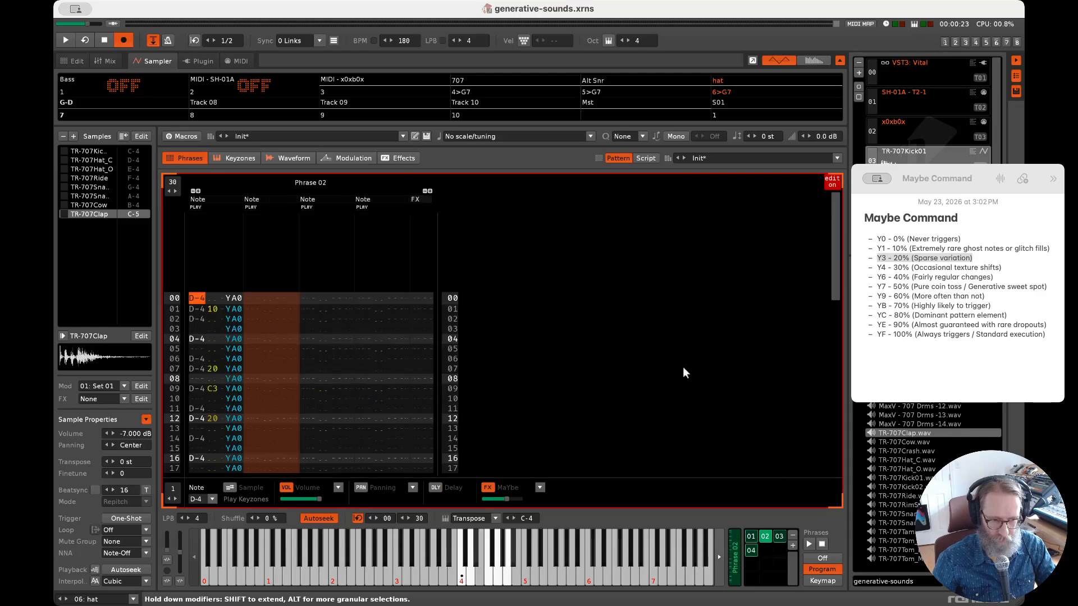
click(209, 302)
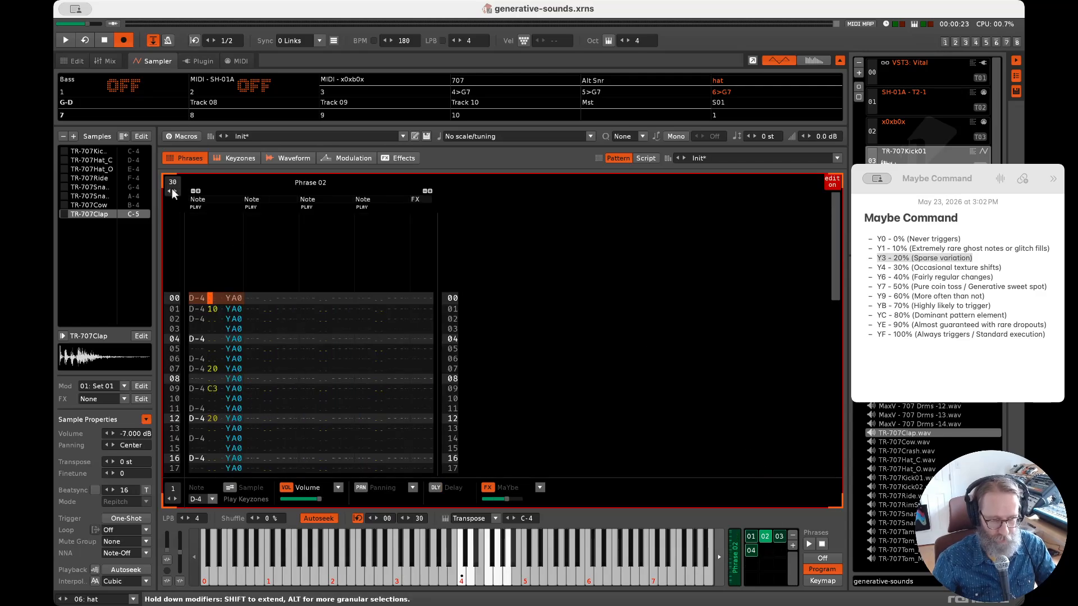
click(751, 537)
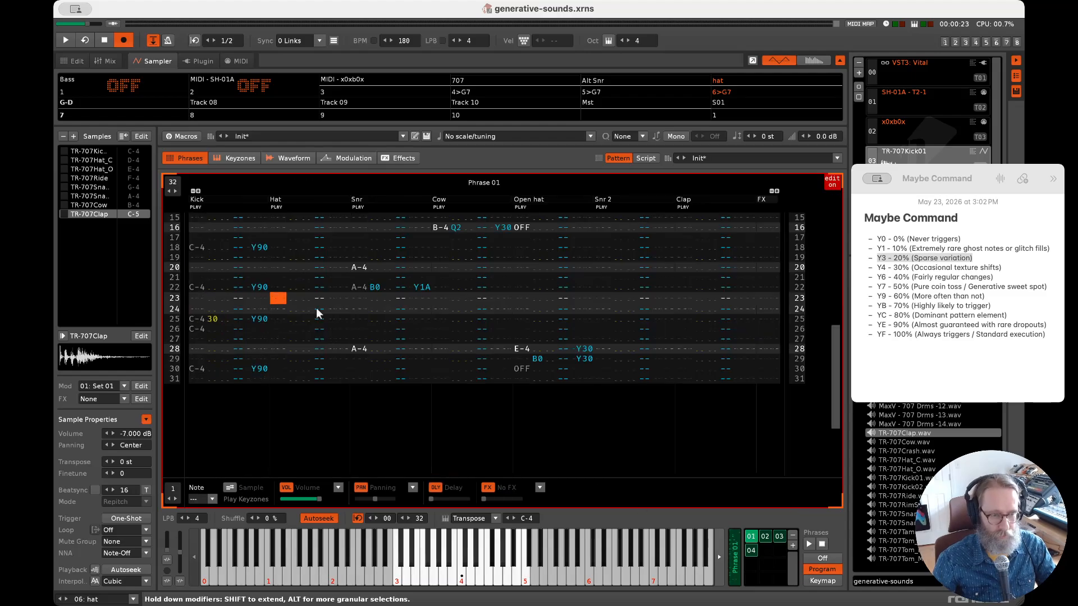
click(763, 538)
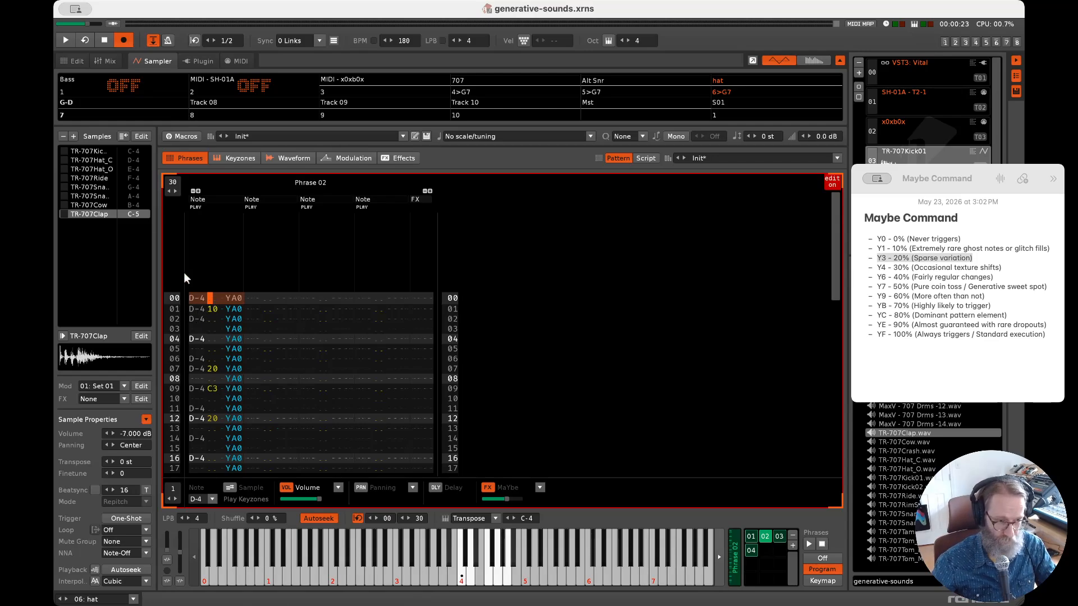
- Enter a C-4 note with the Z02 phrase trigger on line 00 of the hat track in the pattern
click(73, 61)
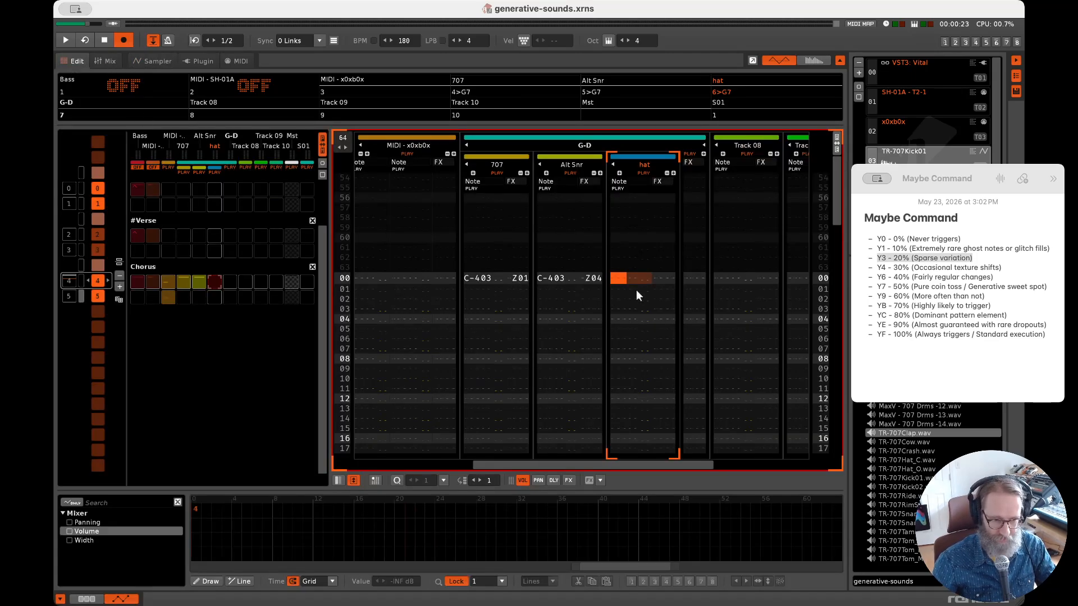
key(z)
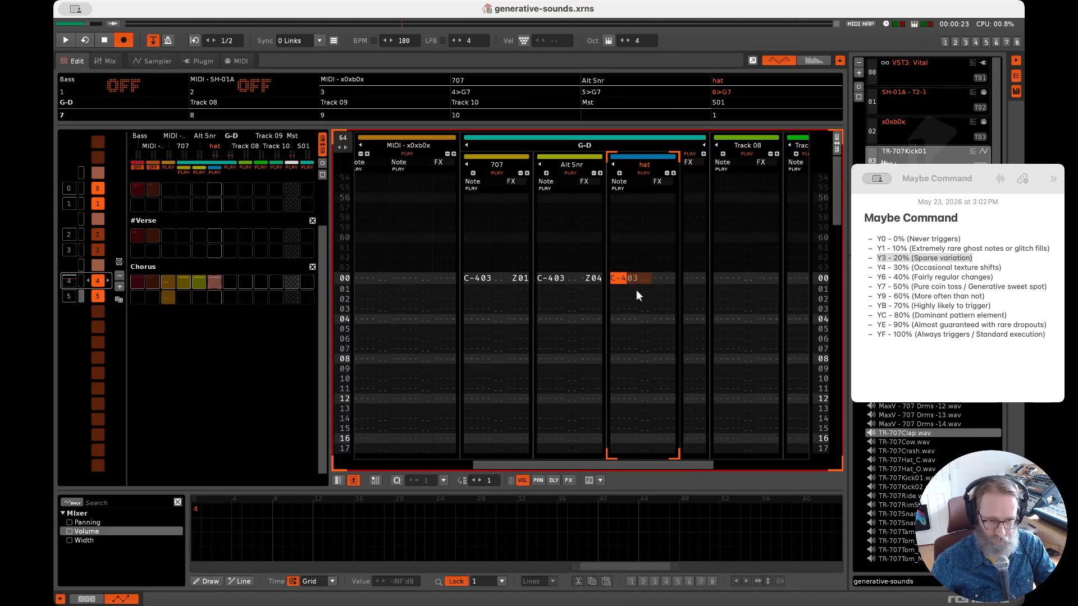
key(x)
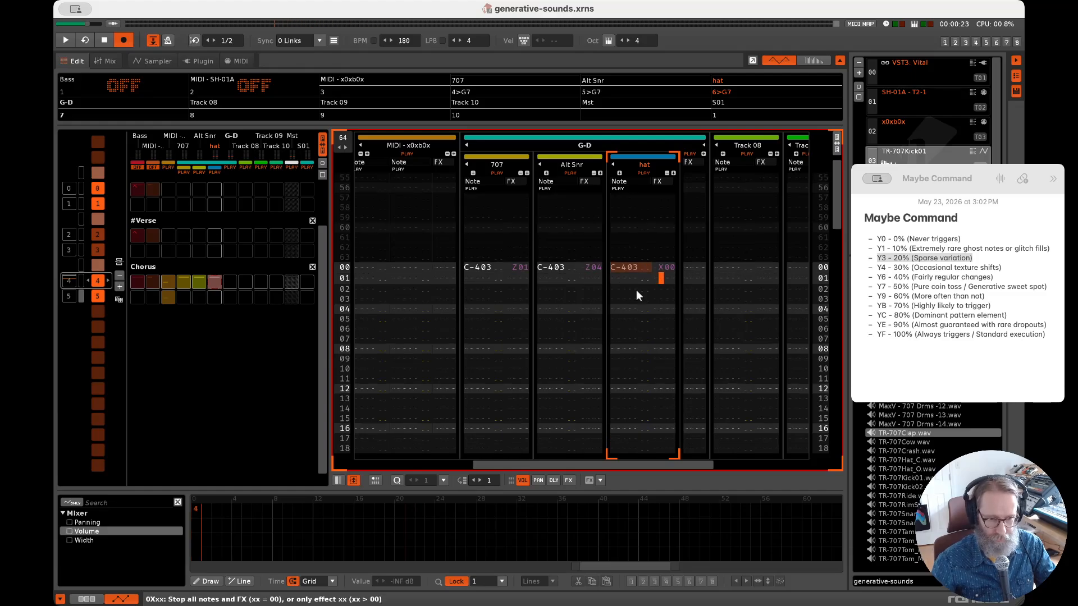
key(Down)
key(Up)
key(Up)
key(z)
key(Up)
key(Right)
key(Right)
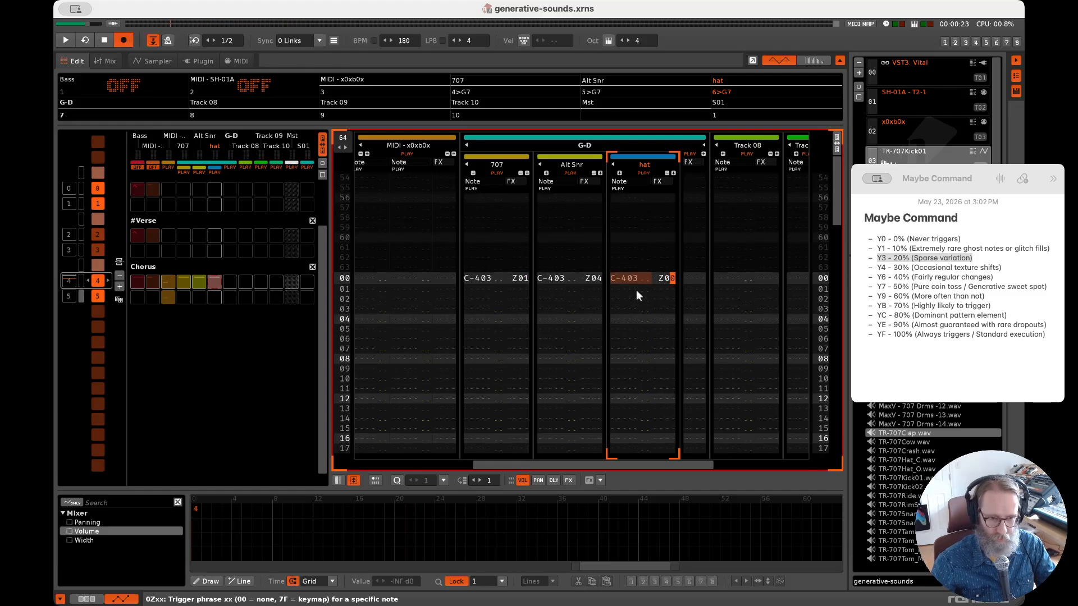
key(2)
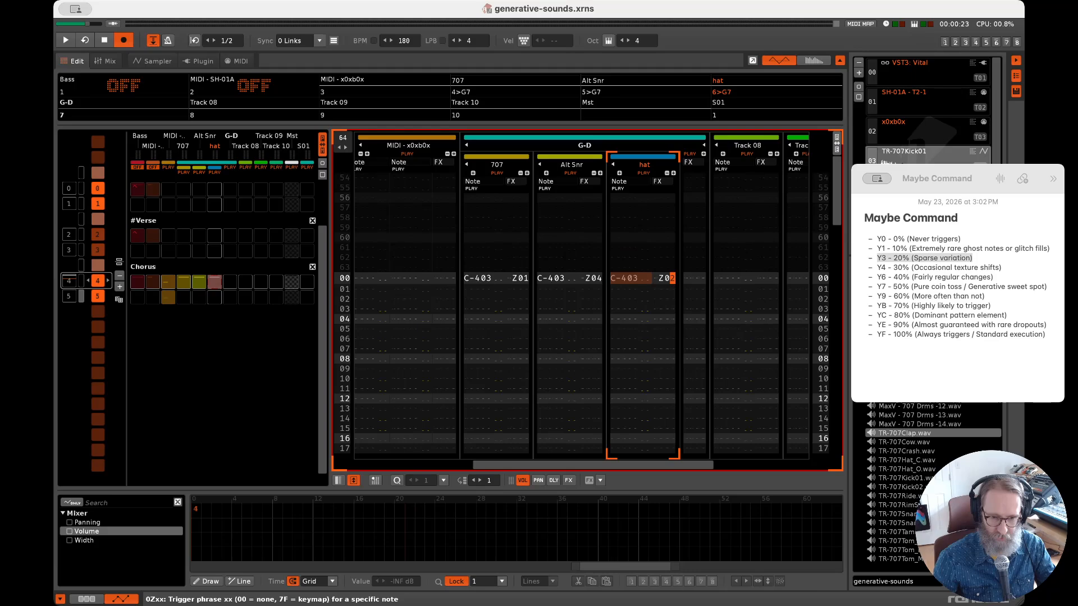
- Review phrases 01 to 03 and delete the redundant 32-line hat phrase in slot 03
key(F4)
click(765, 535)
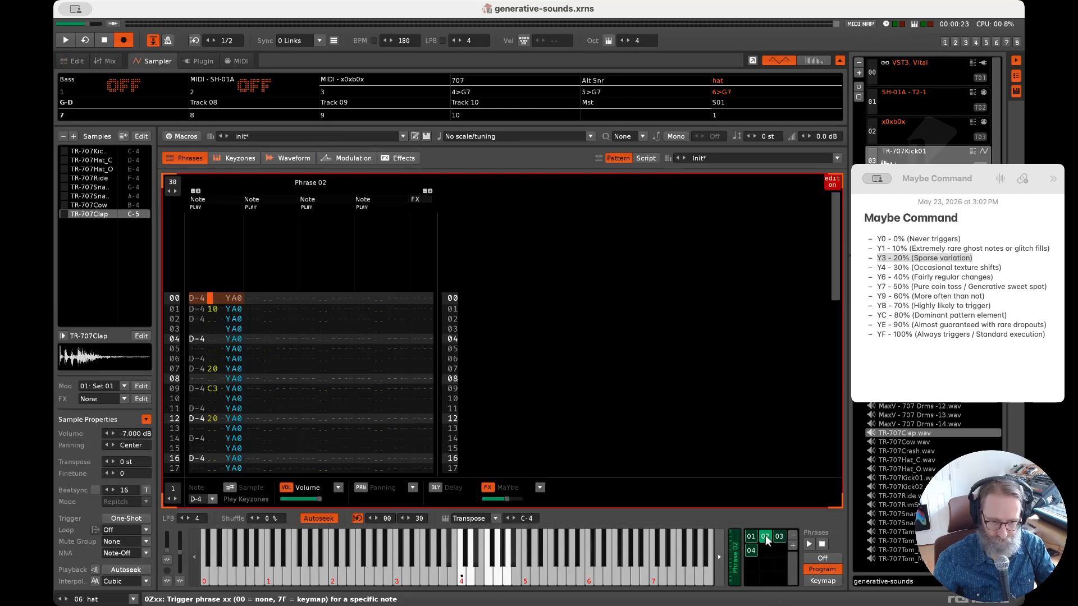
click(751, 537)
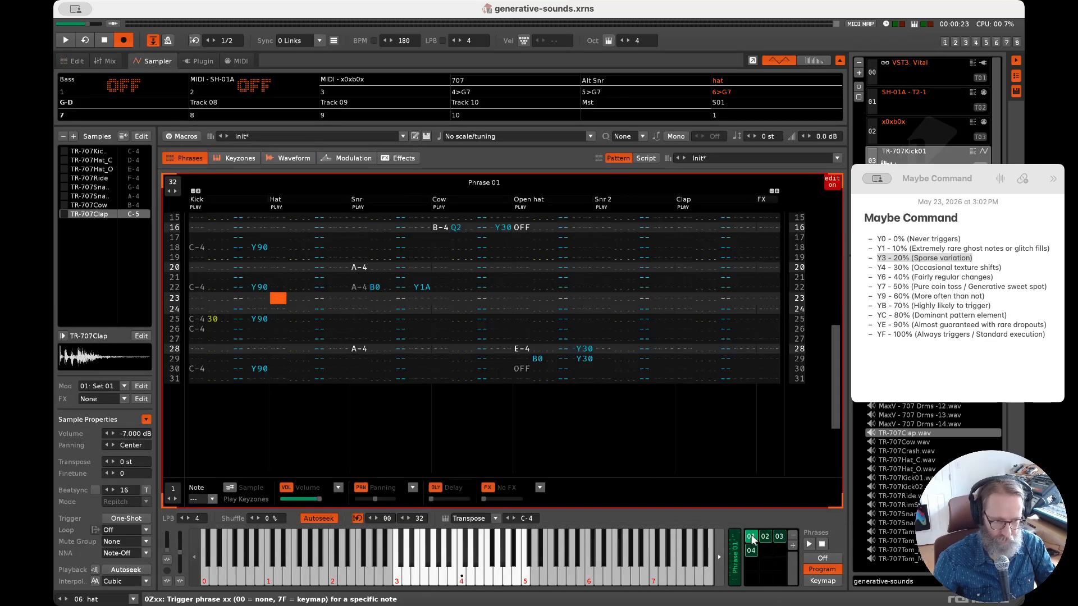
click(766, 538)
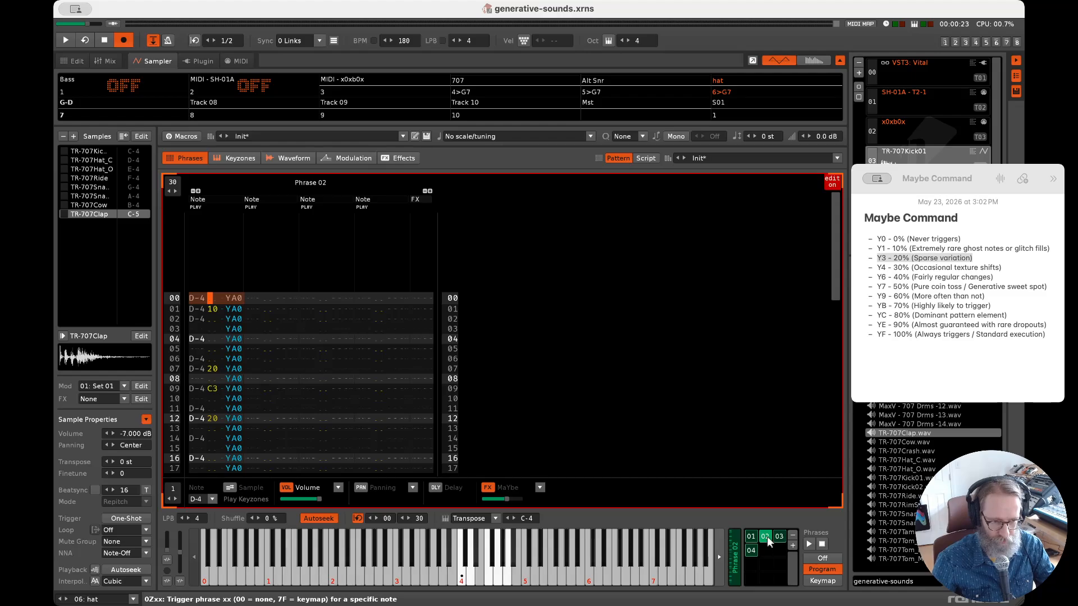
click(780, 537)
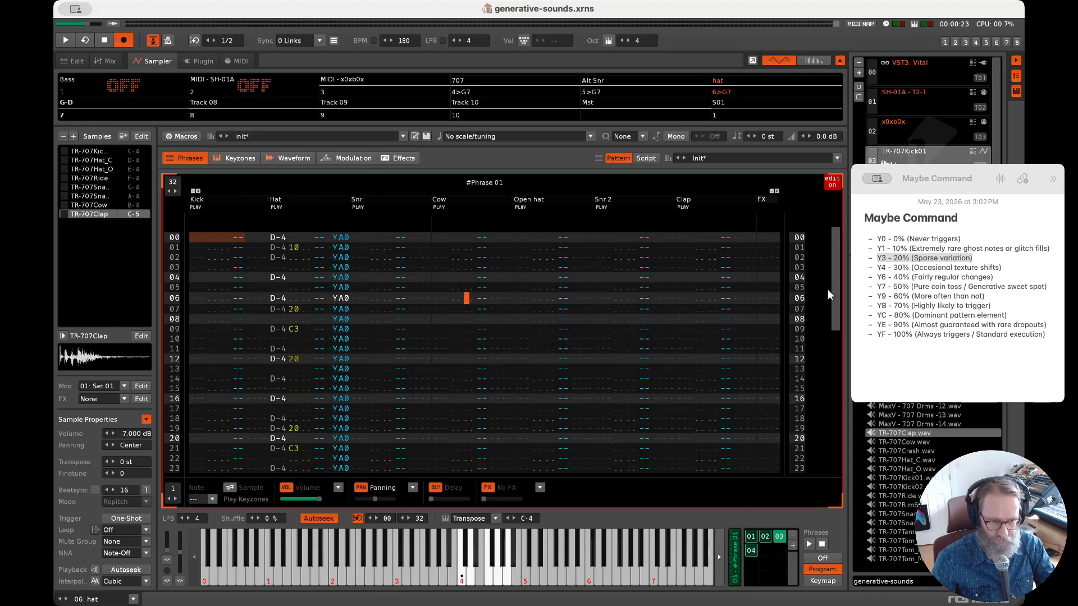
drag(836, 279, 848, 392)
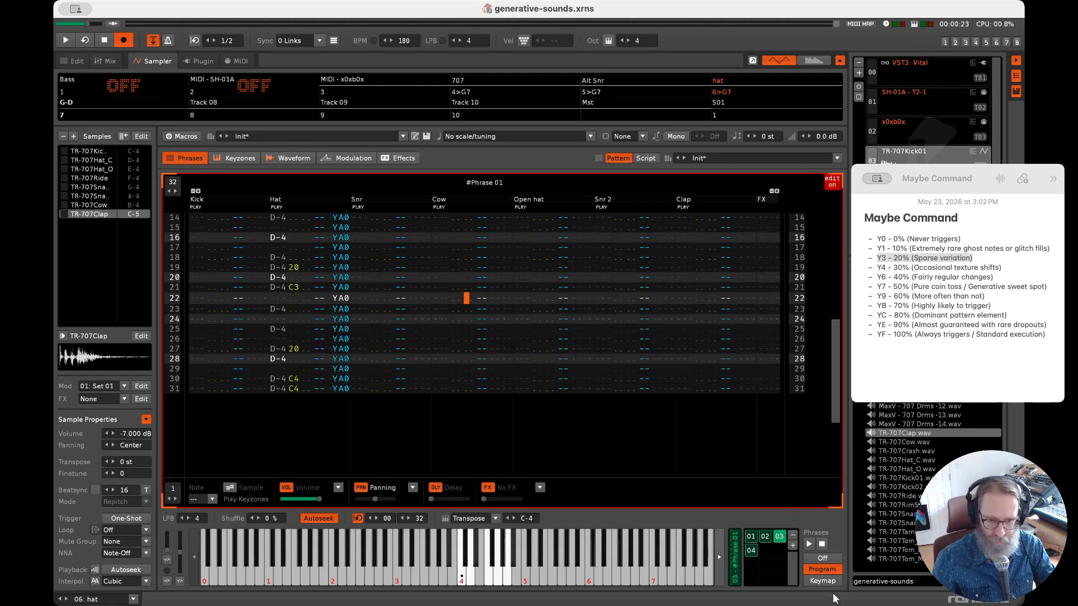
click(791, 535)
click(780, 537)
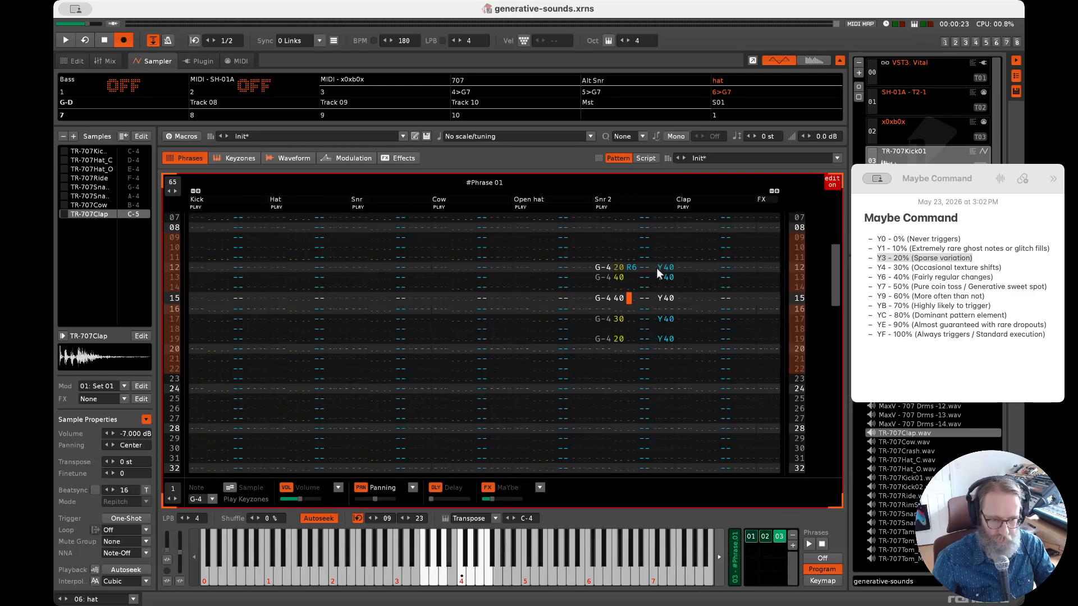
- Turn off looping for the 65-line Snr 2 phrase in slot 03 and compare it with Phrase 01
click(358, 516)
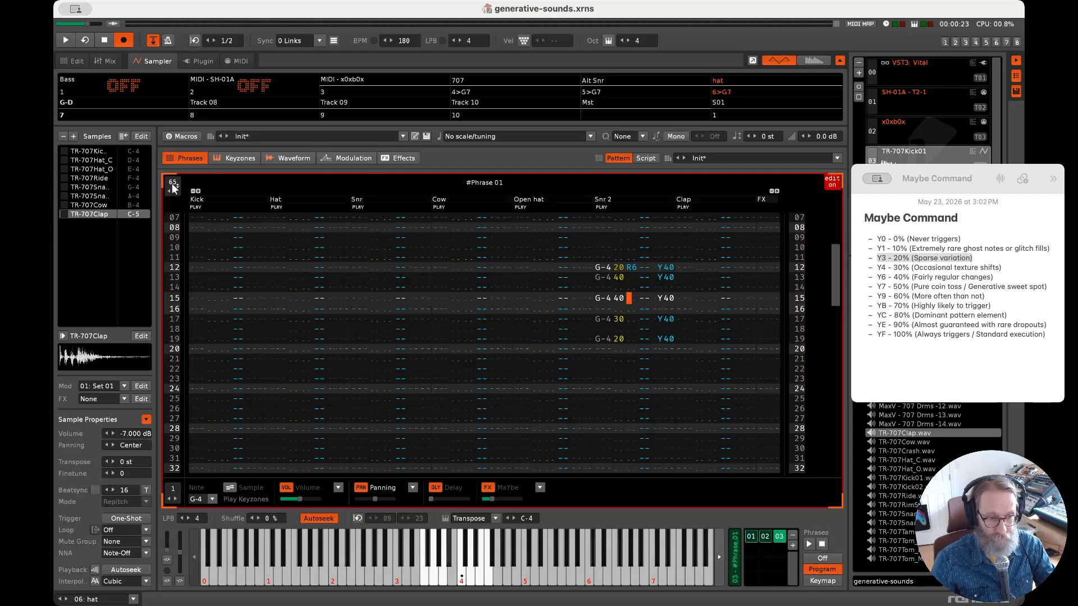
click(751, 536)
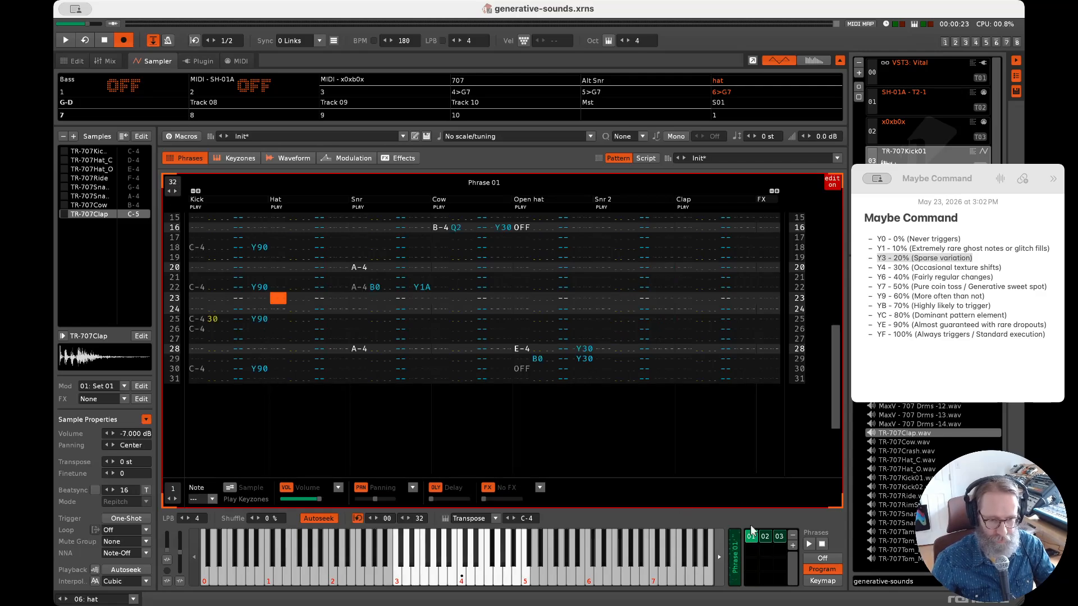
click(778, 536)
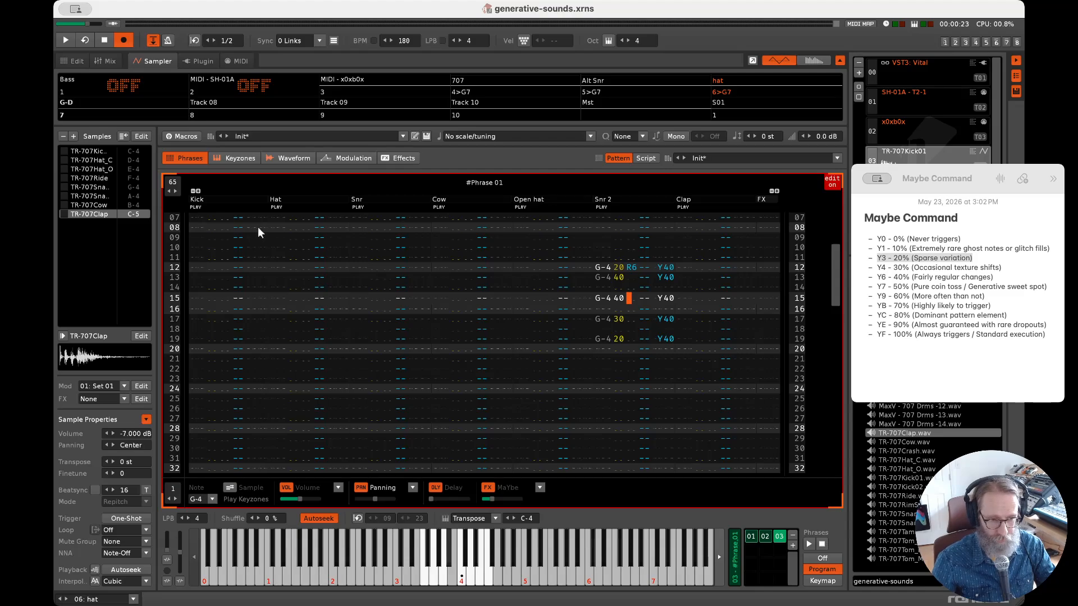
click(657, 268)
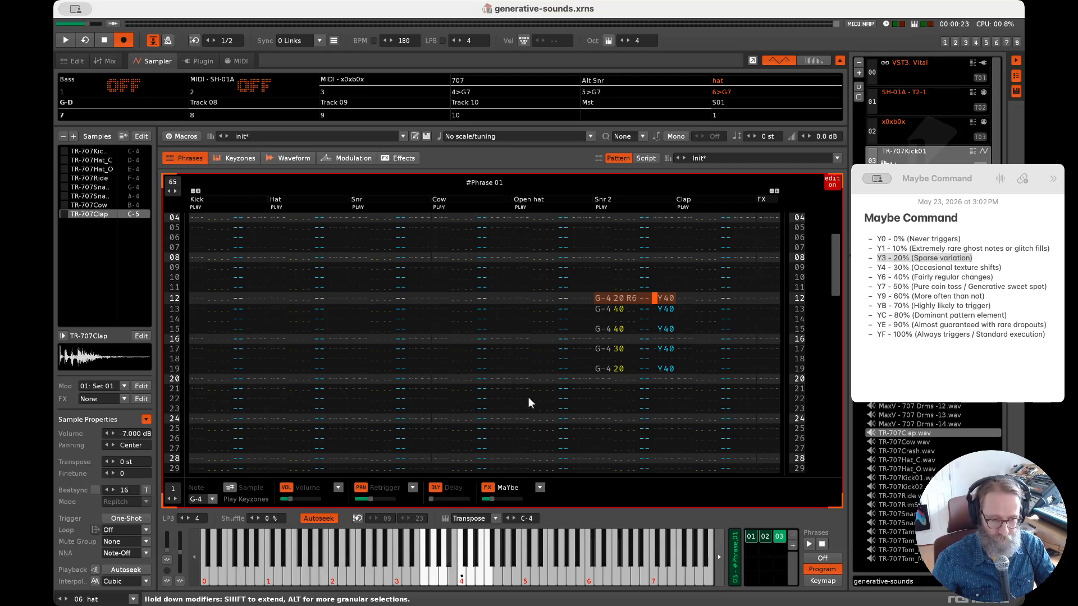
click(750, 536)
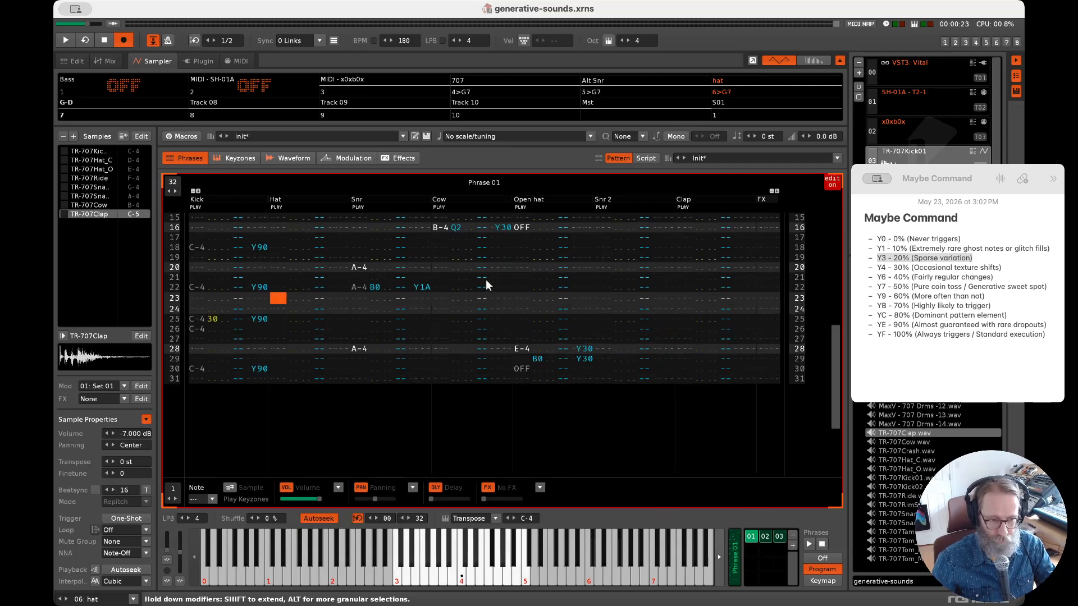
click(779, 537)
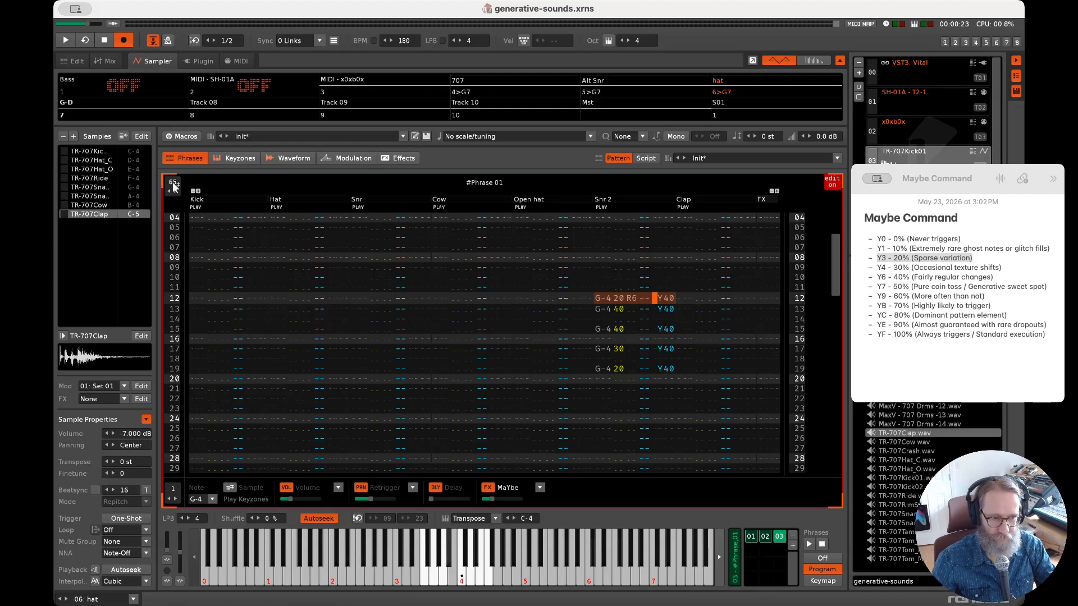
click(750, 537)
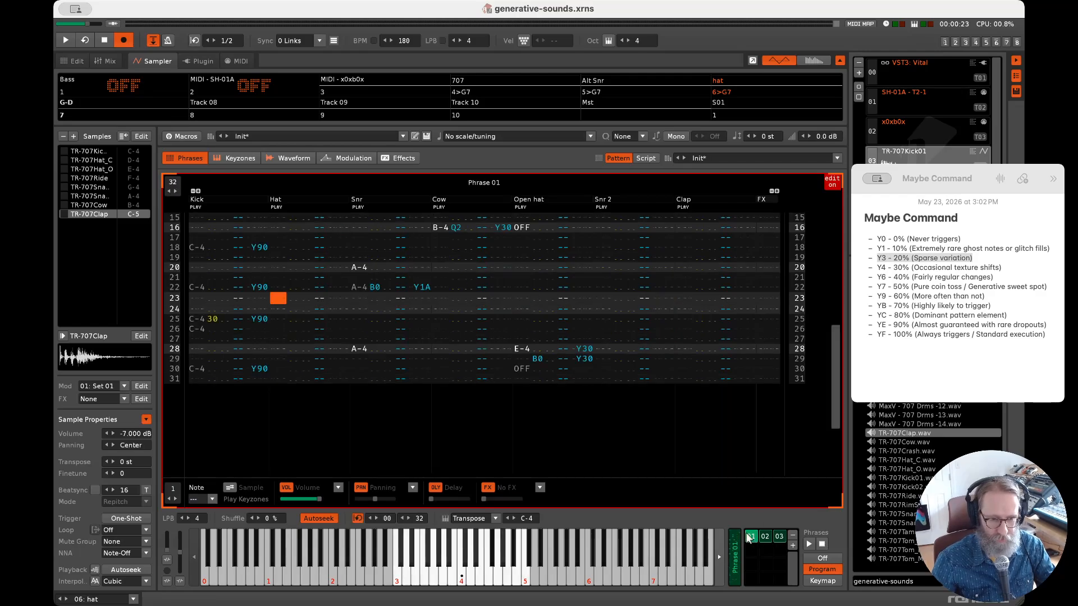
- Examine the phrase triggers in the 707, Alt Snr and hat tracks and the pattern down to its last lines
click(103, 60)
click(71, 60)
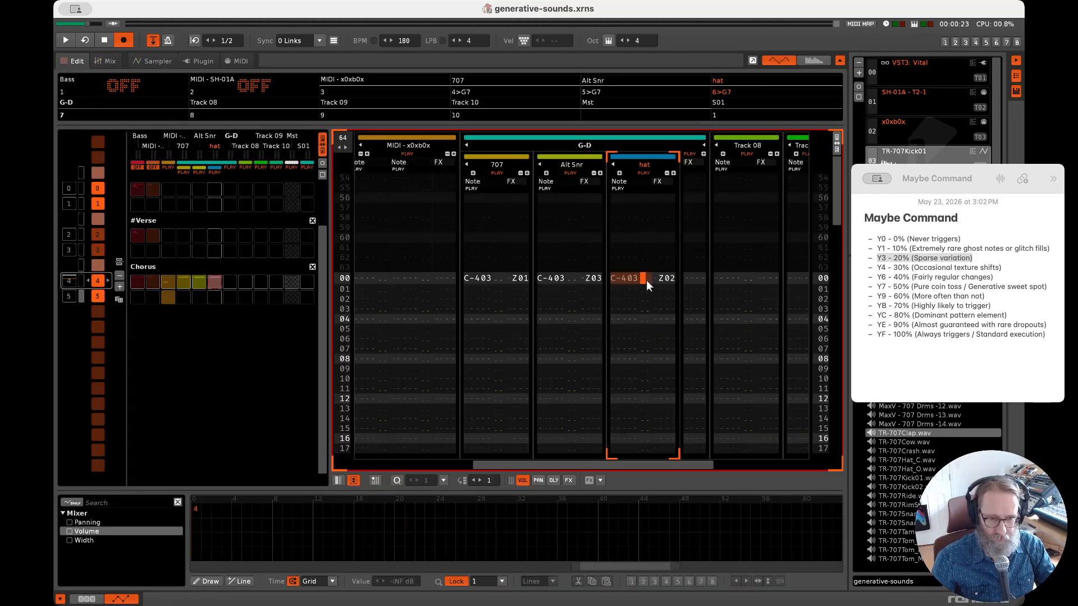
key(shift+Tab)
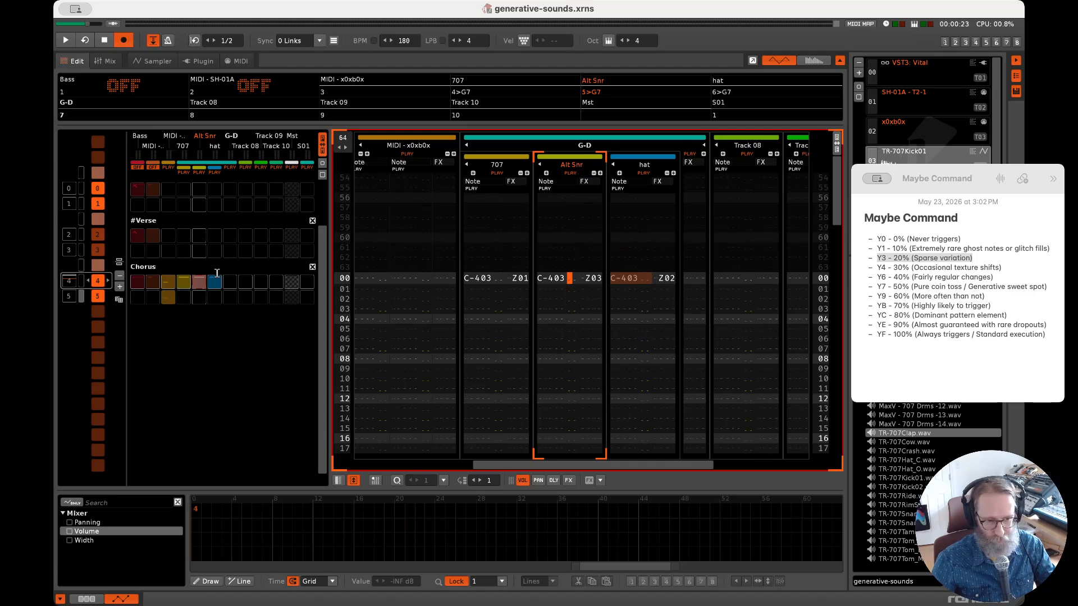
click(480, 286)
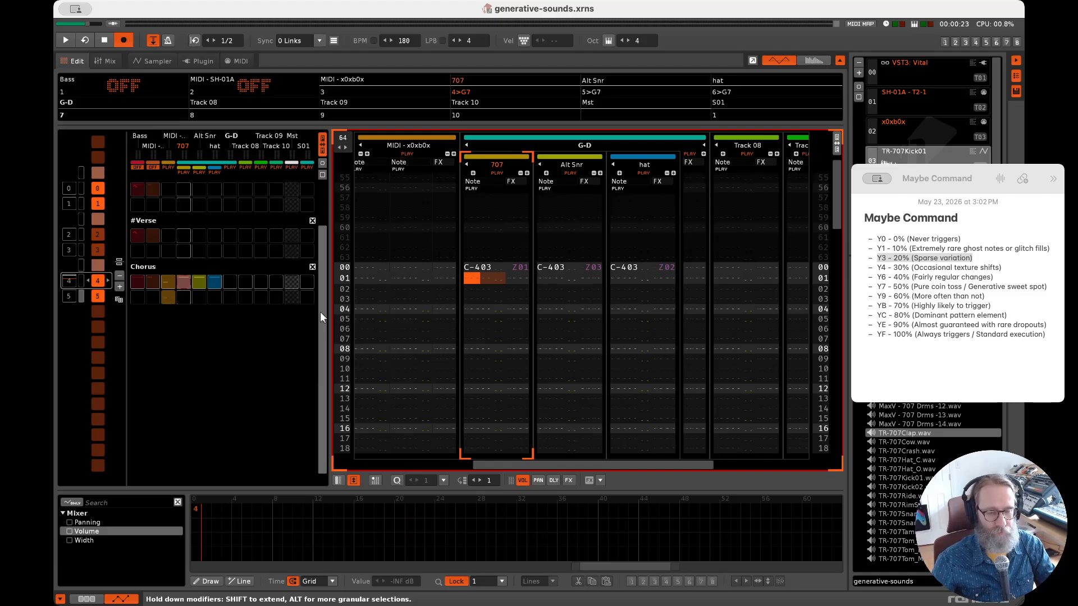
click(196, 283)
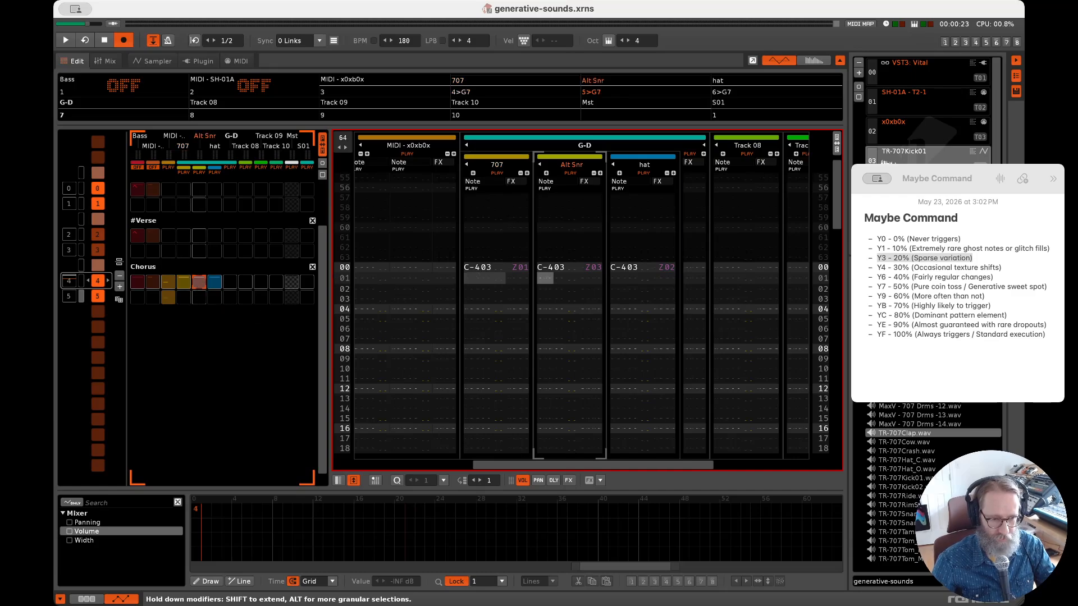
click(829, 195)
drag(833, 183, 836, 396)
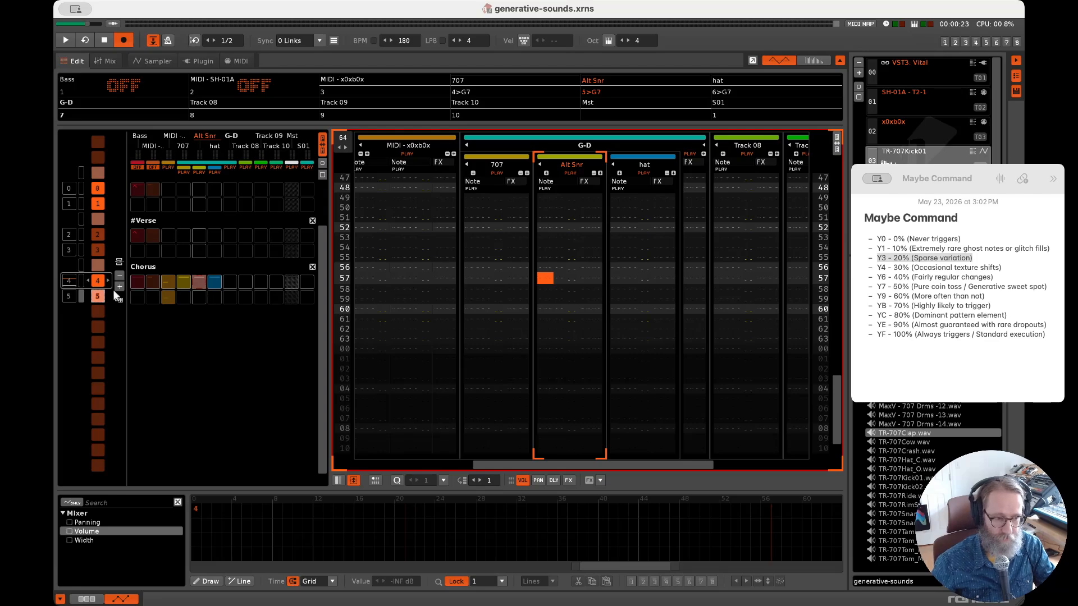
scroll(568, 173, up, 2)
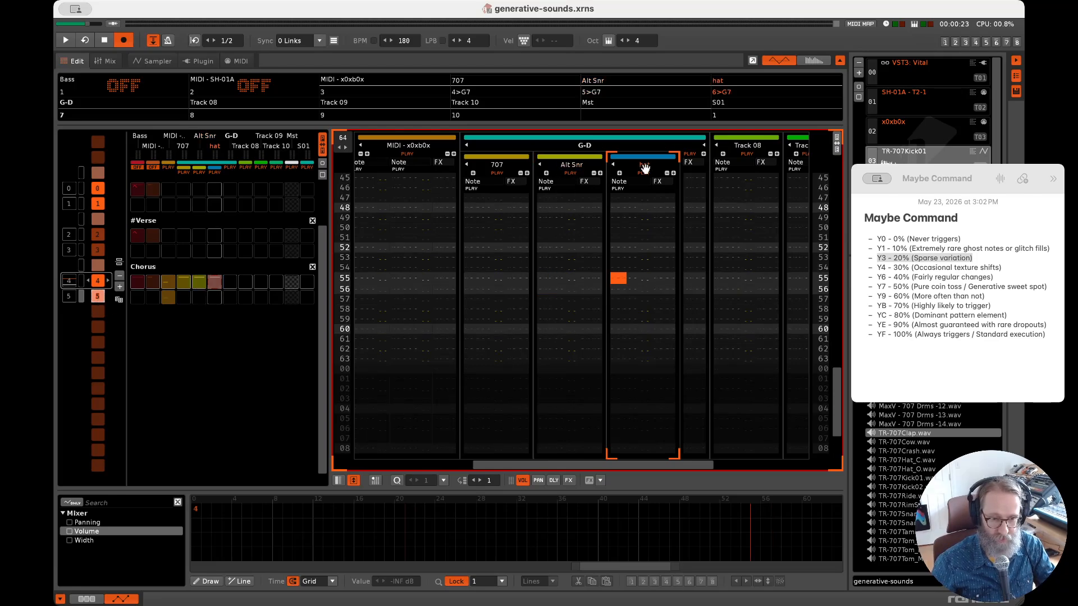
- Move the hat track between the 707 and Alt Snr tracks and insert two empty patterns after sequence slot 5
drag(635, 168, 547, 168)
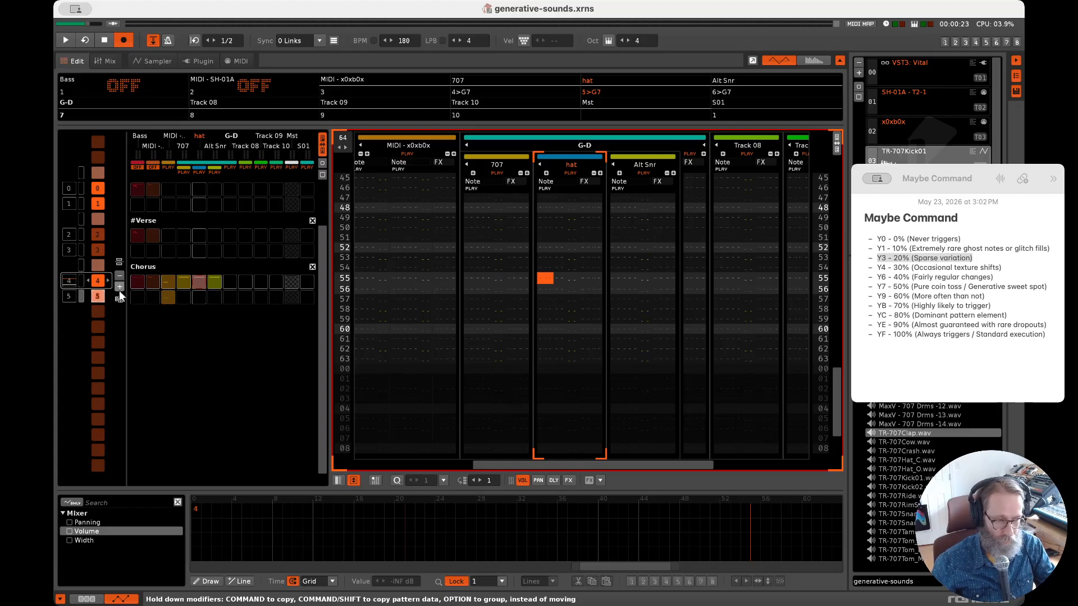
key(Down)
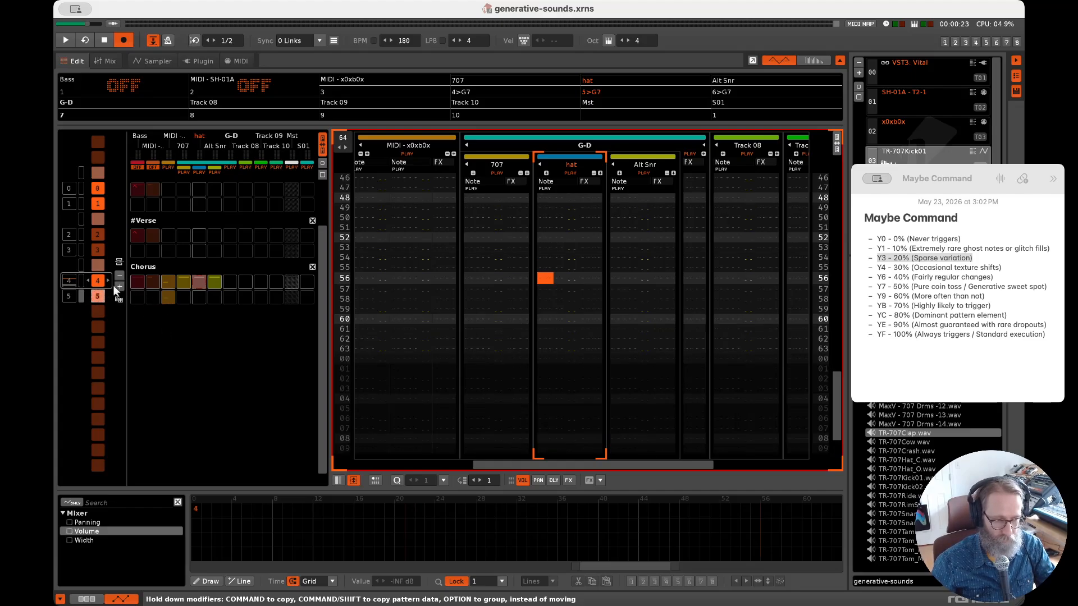
click(97, 293)
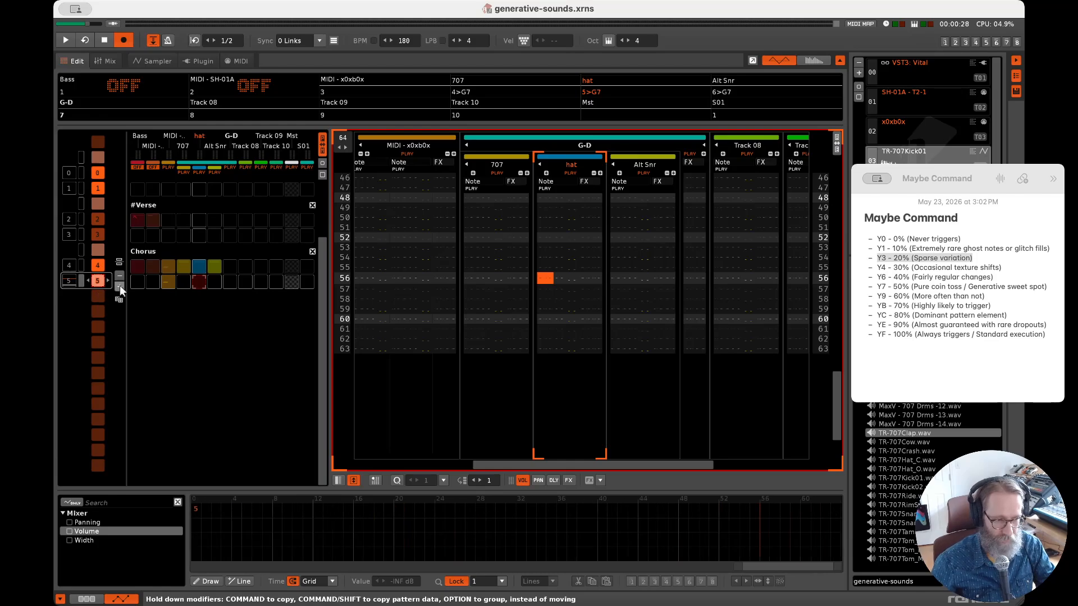
click(119, 285)
click(120, 285)
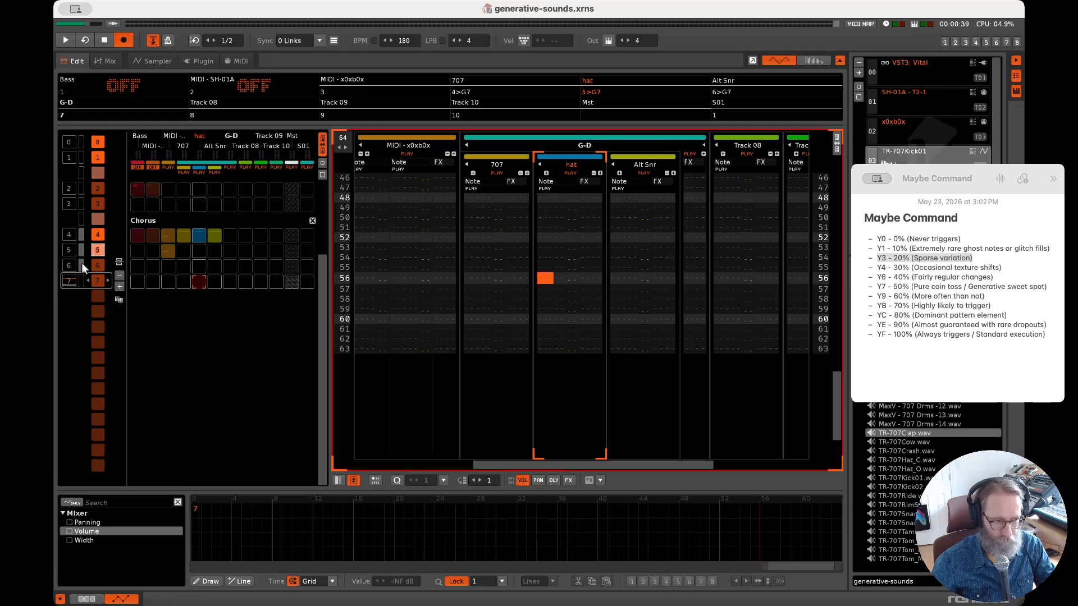
- Play the song from sequence slot 4 and follow the playback of Phrase 01 and Phrase 02 in the phrase editor
scroll(83, 278, up, 3)
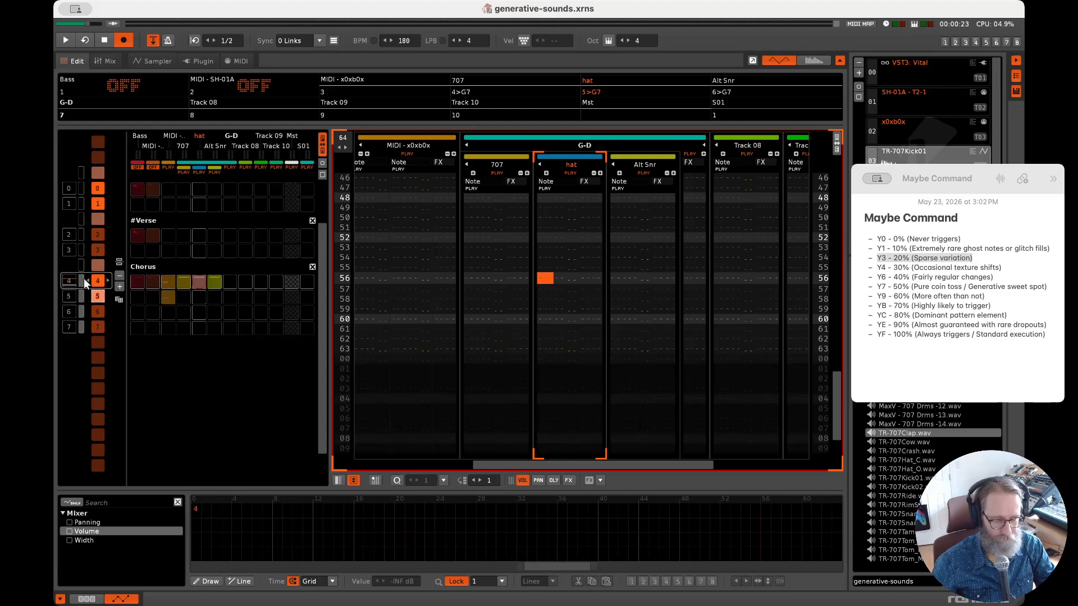
key(space)
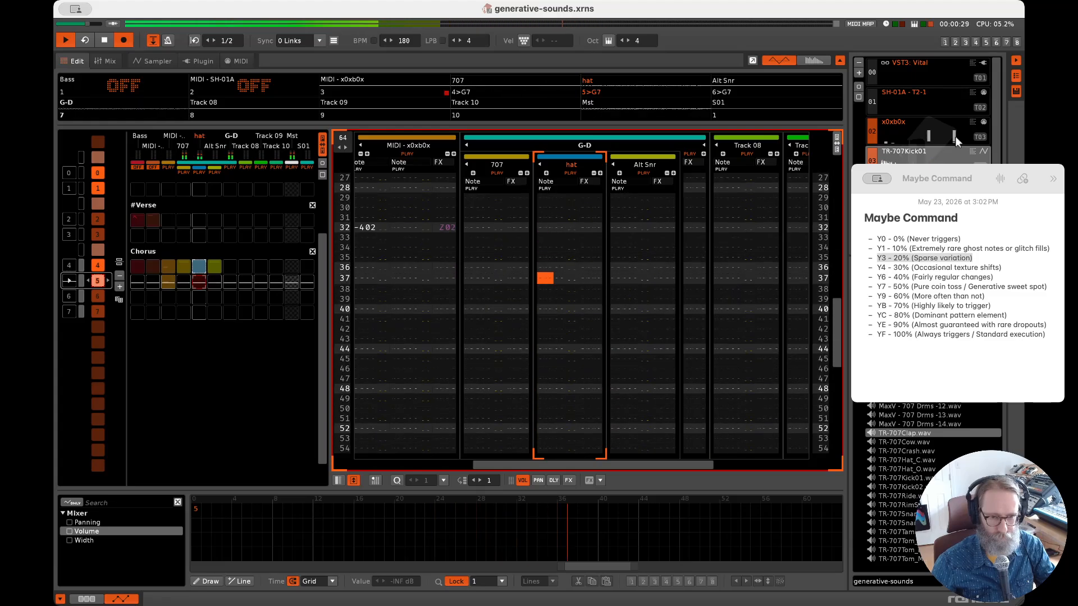
key(F3)
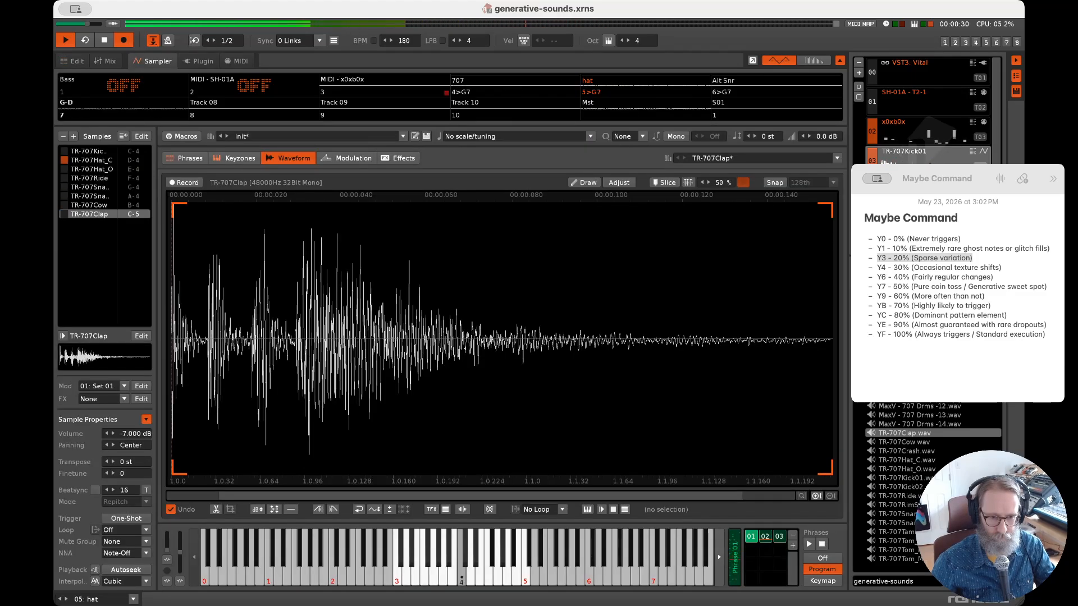
click(236, 158)
click(354, 158)
click(290, 159)
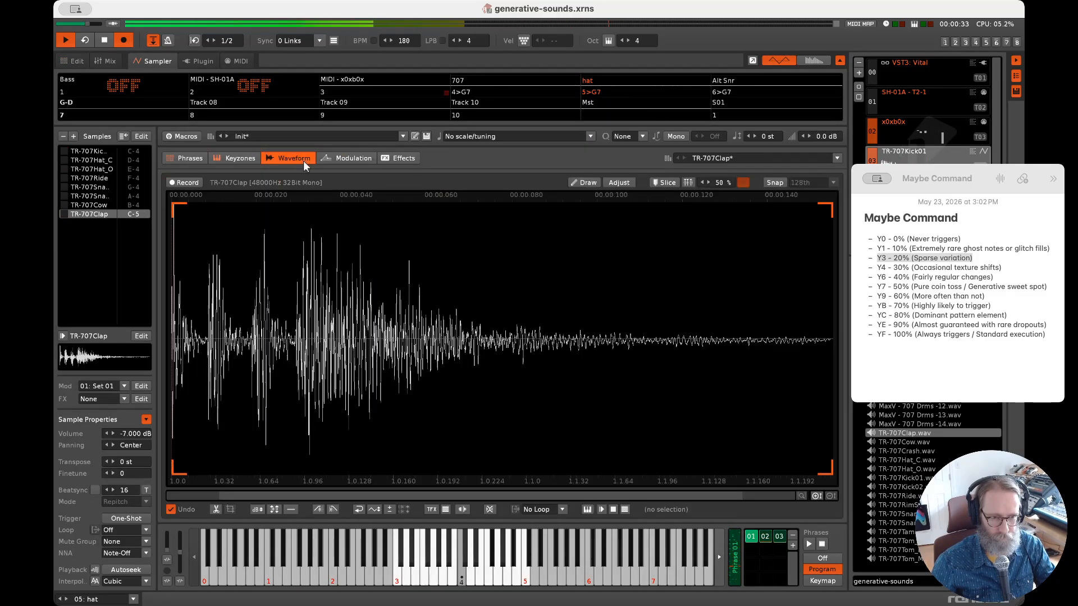
click(751, 536)
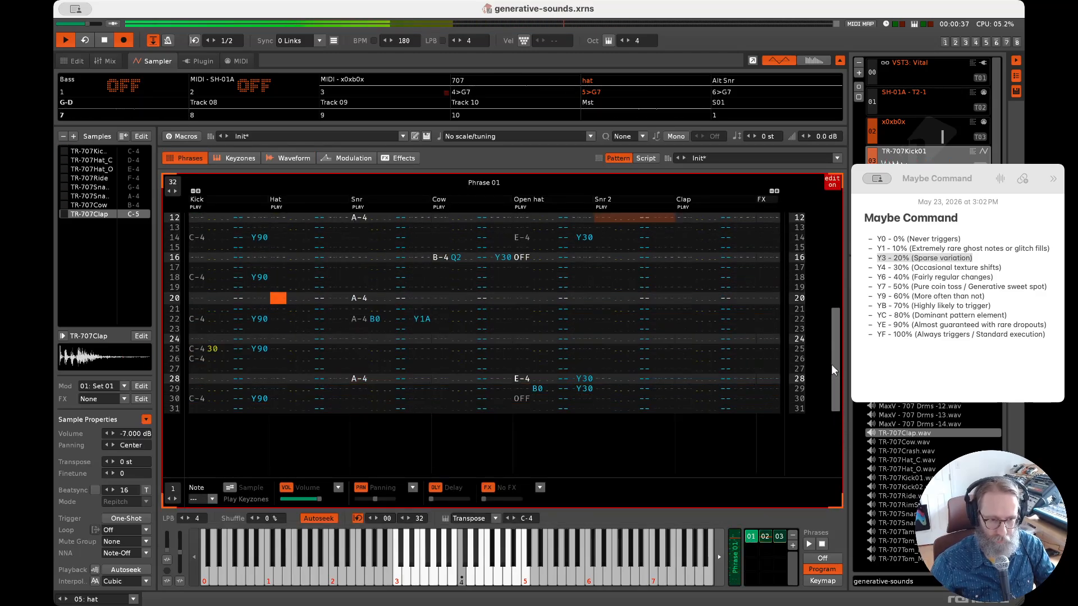
mouse_move(833, 370)
mouse_down()
mouse_move(832, 360)
mouse_move(833, 378)
mouse_up()
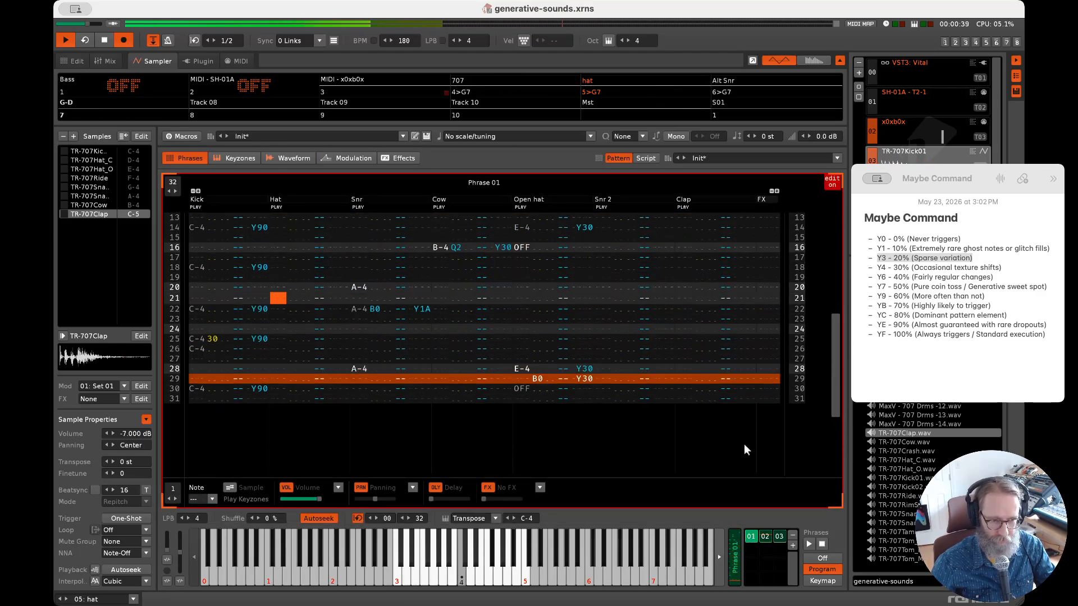
click(765, 537)
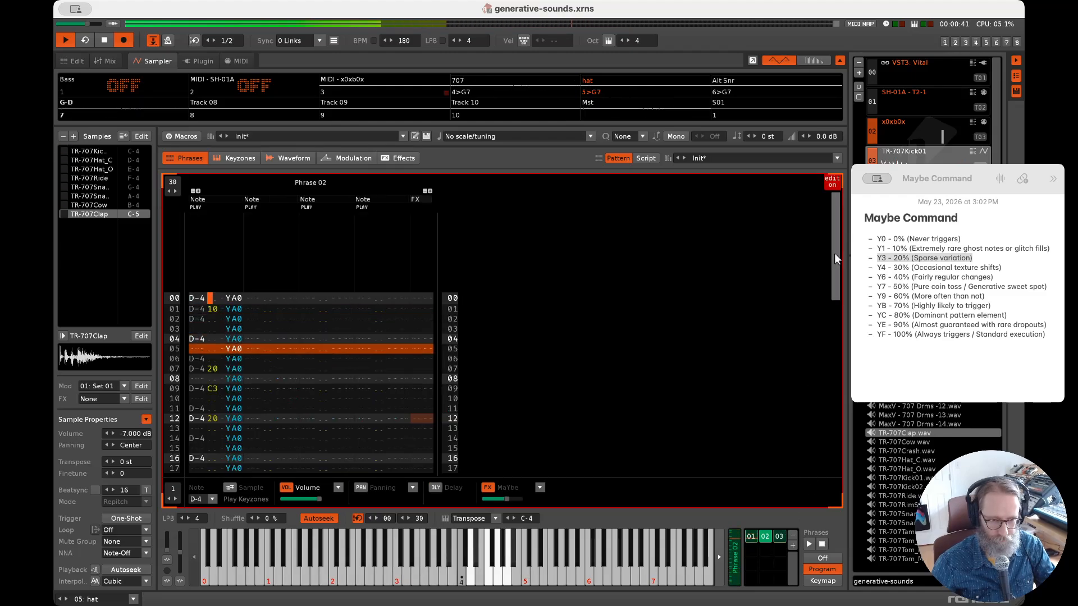
- Follow the song playback through the last lines of Phrase 02 and the Snr 2 notes of the phrase in slot 03, then stop playback
drag(833, 258, 834, 359)
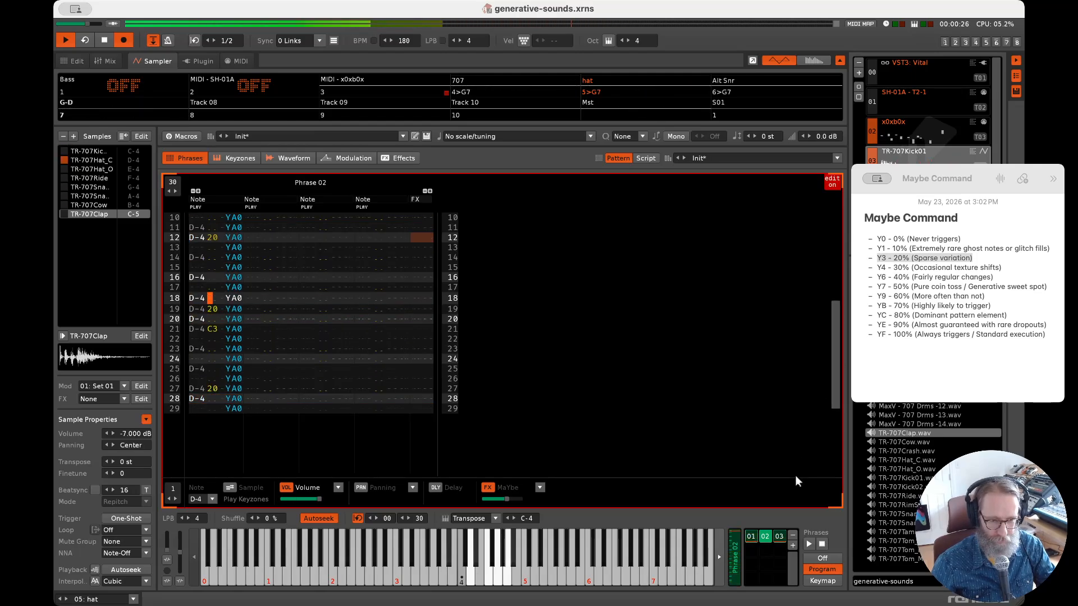
click(780, 539)
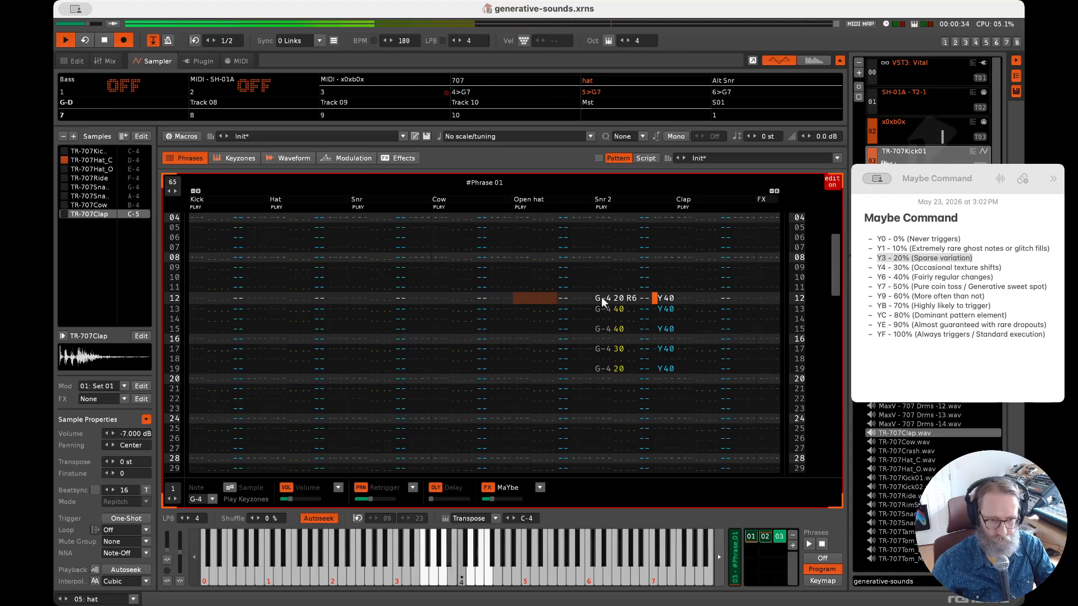
scroll(832, 260, up, 2)
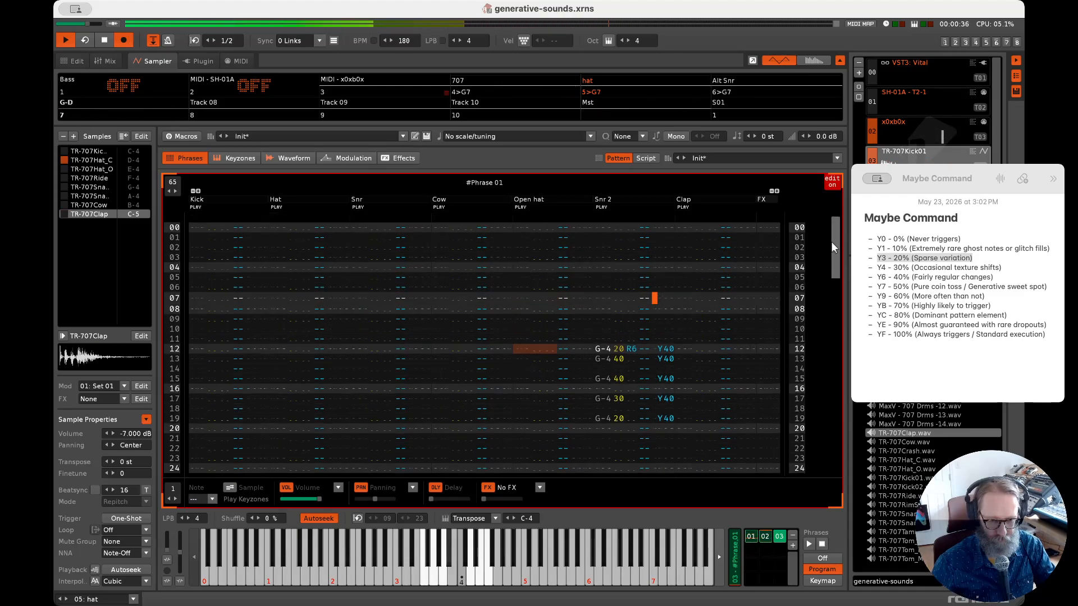
drag(830, 254, 830, 295)
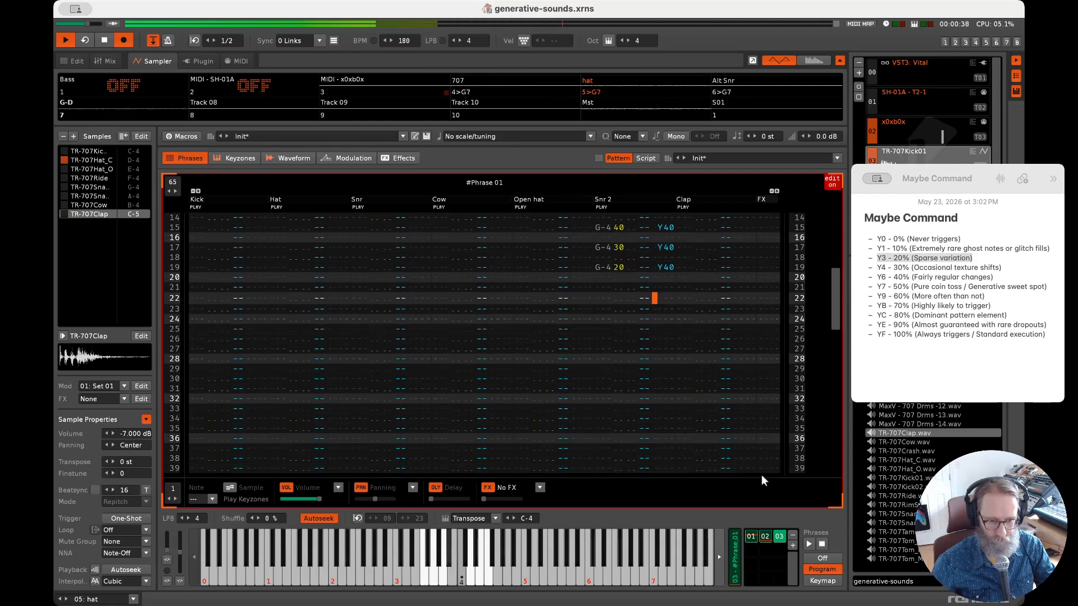
click(104, 43)
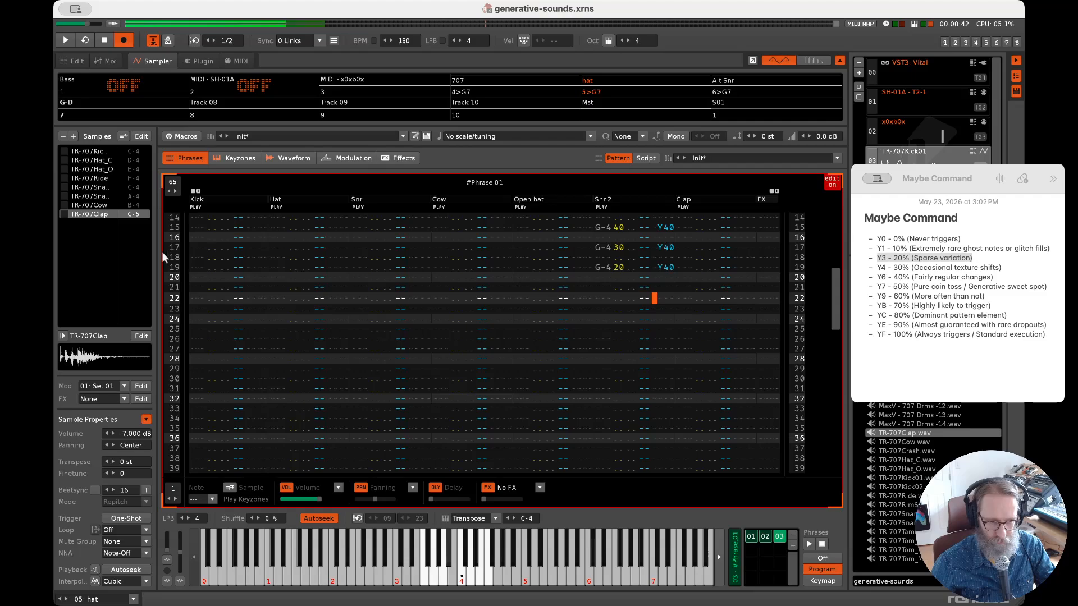
- Return to sequence slot 4 in the pattern editor and go to the Z03 phrase trigger on line 00 of the Alt Snr track
click(72, 61)
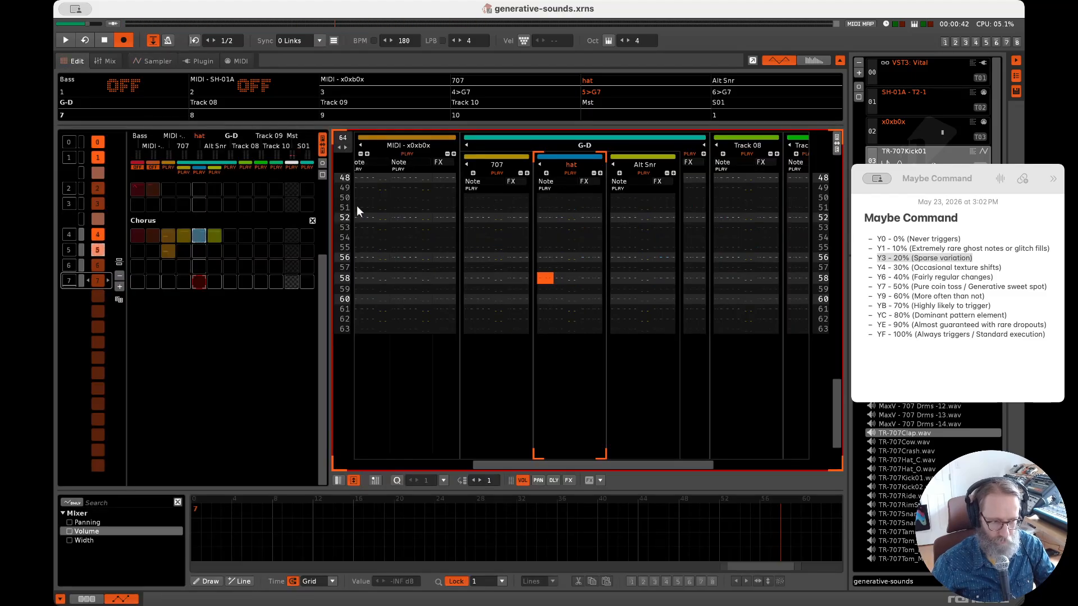
key(super+Up)
key(super+Up)
key(super+Up)
key(space)
key(space)
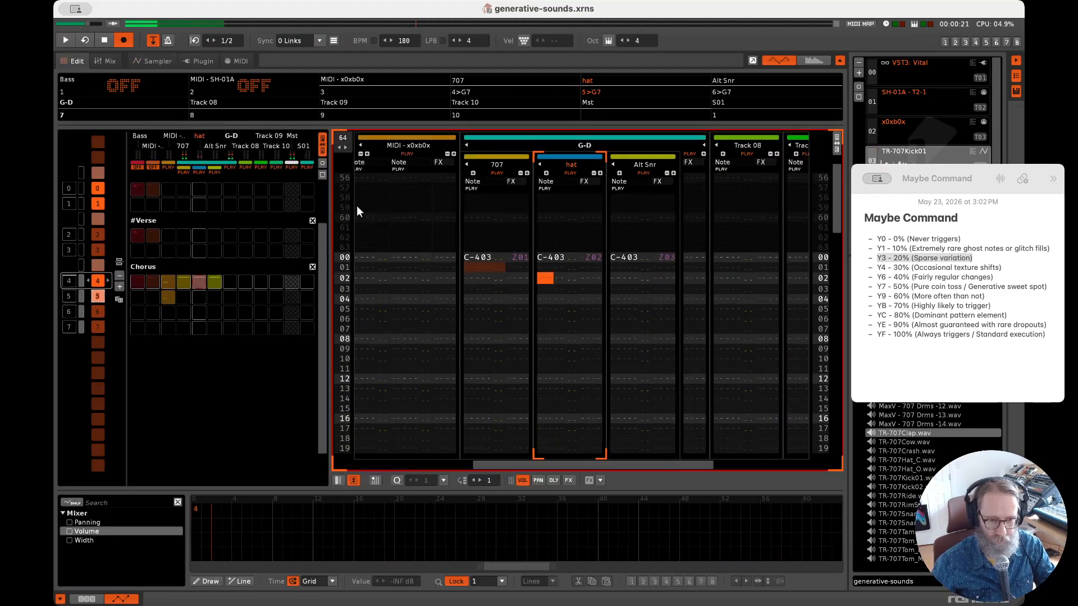
key(Up)
key(Up)
key(Tab)
key(Tab)
key(shift+Tab)
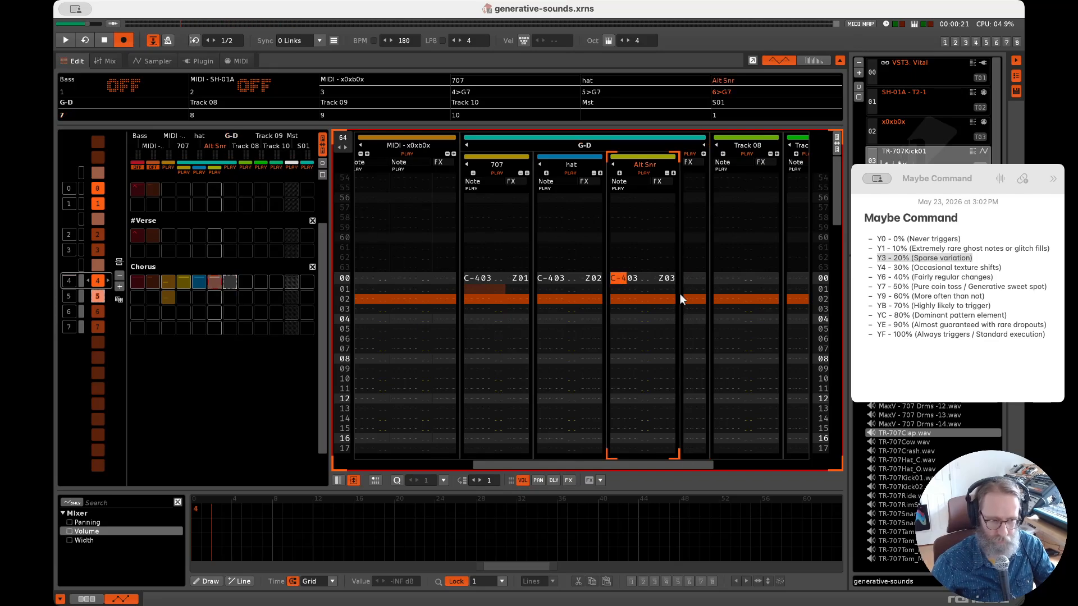
- Play the song from sequence slot 4, follow the 65-line Snr 2 phrase down to line 64 and stop playback
key(space)
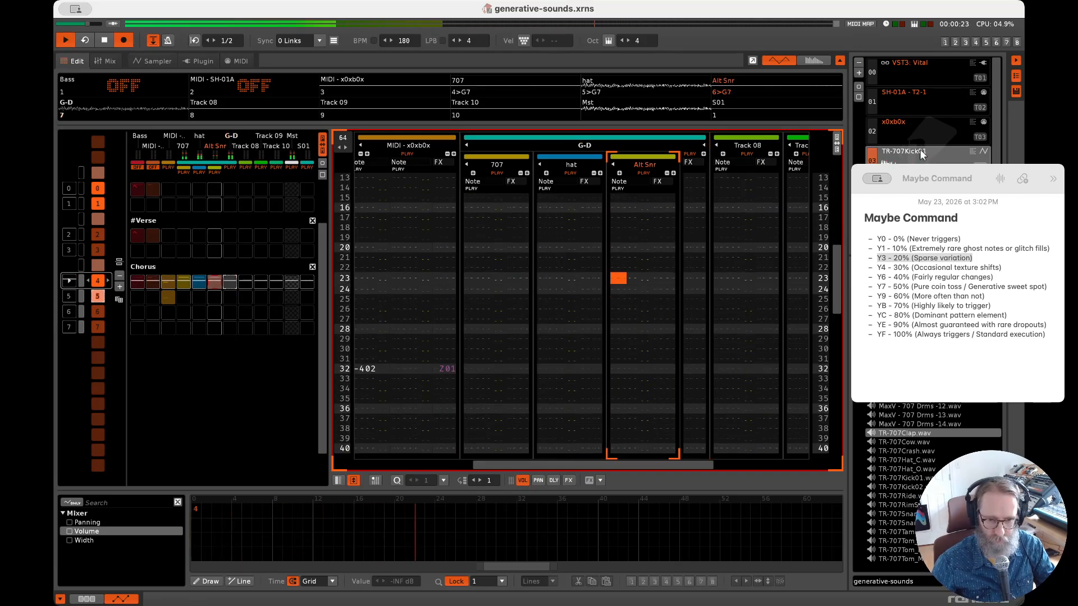
key(F3)
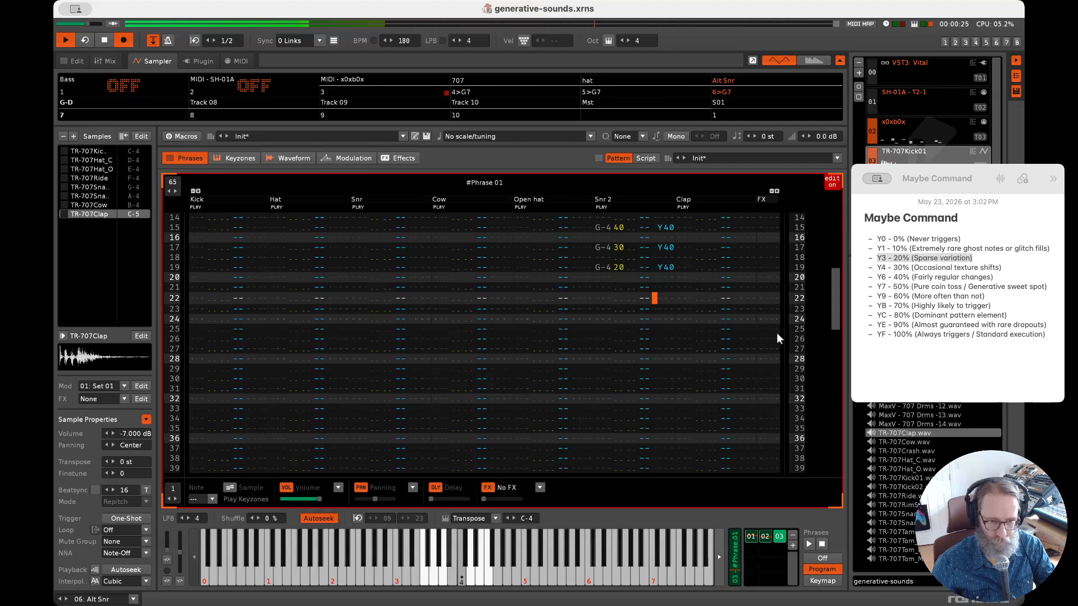
drag(835, 298, 836, 400)
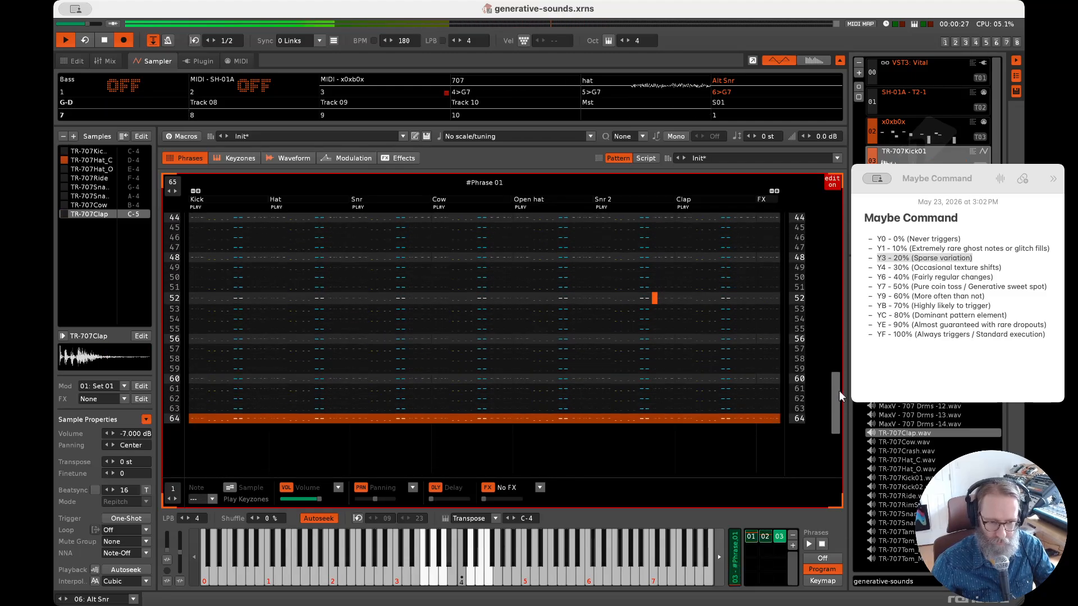
key(space)
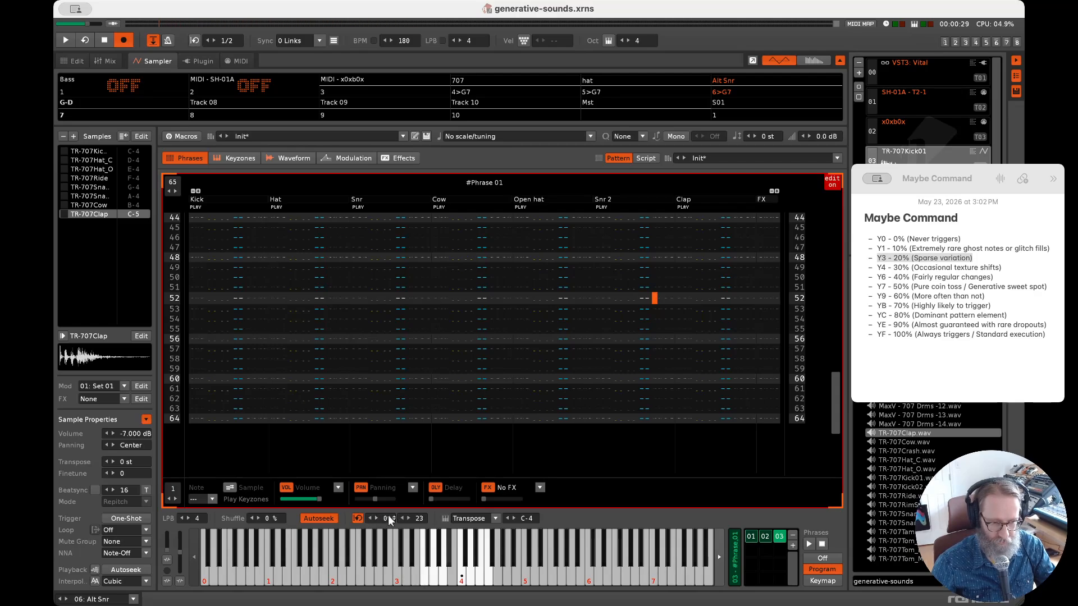
- Set the loop range of the phrase in slot 03 to 00–65 and turn its looping off
click(388, 519)
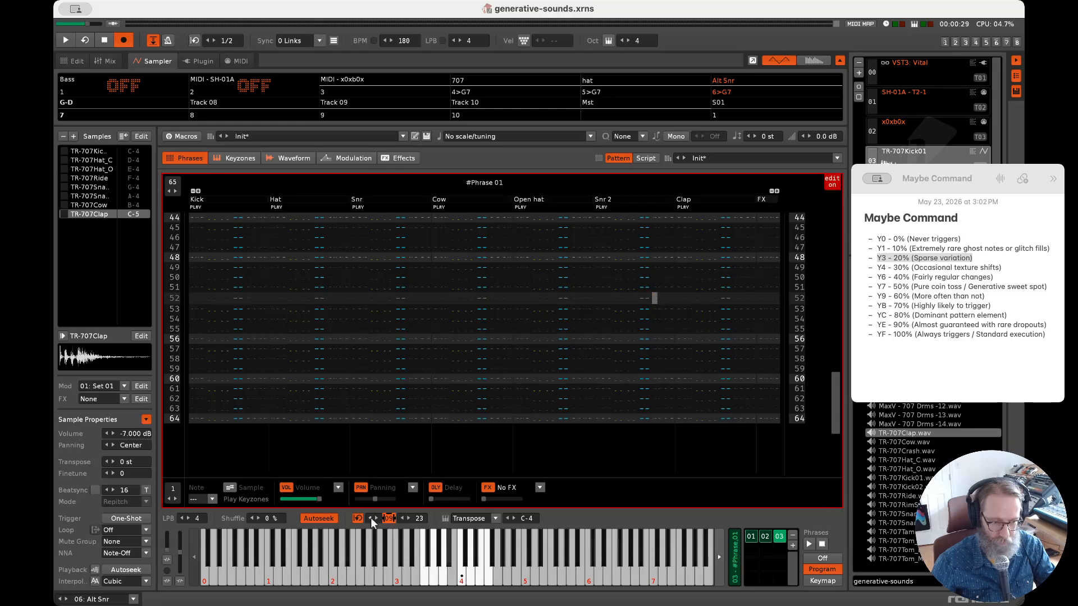
key(Return)
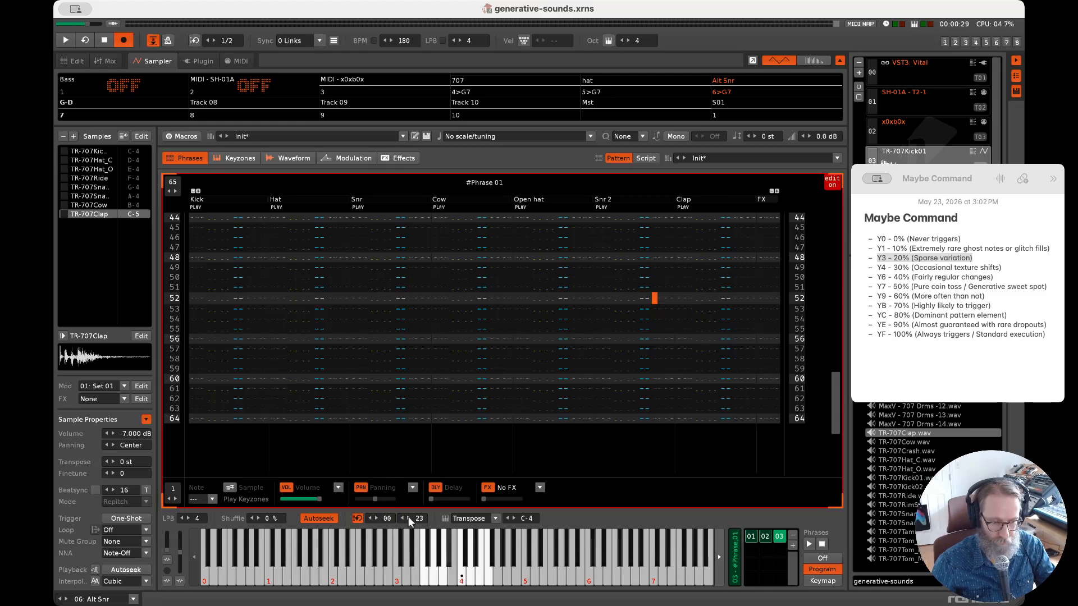
click(409, 517)
click(358, 518)
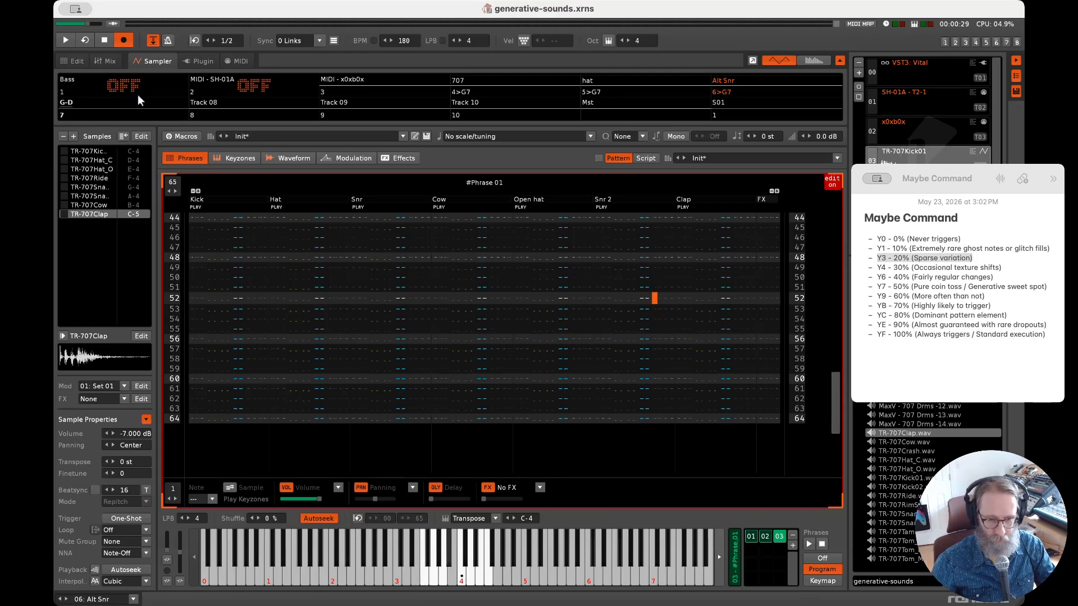
- Return to the pattern editor and go to line 00 of the Alt Snr track in sequence slot 5
click(73, 61)
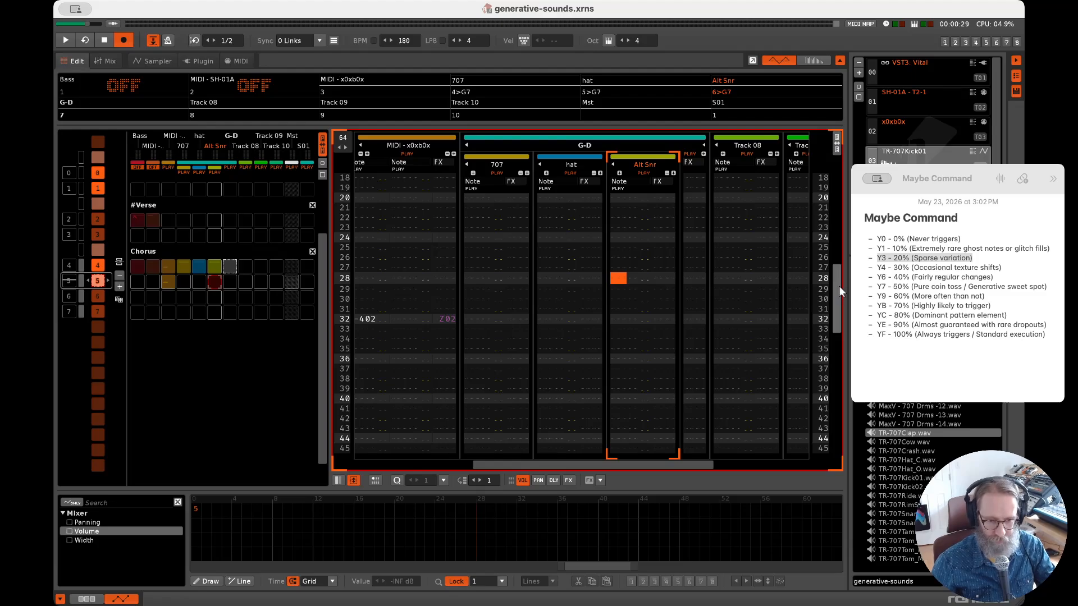
drag(839, 285, 823, 180)
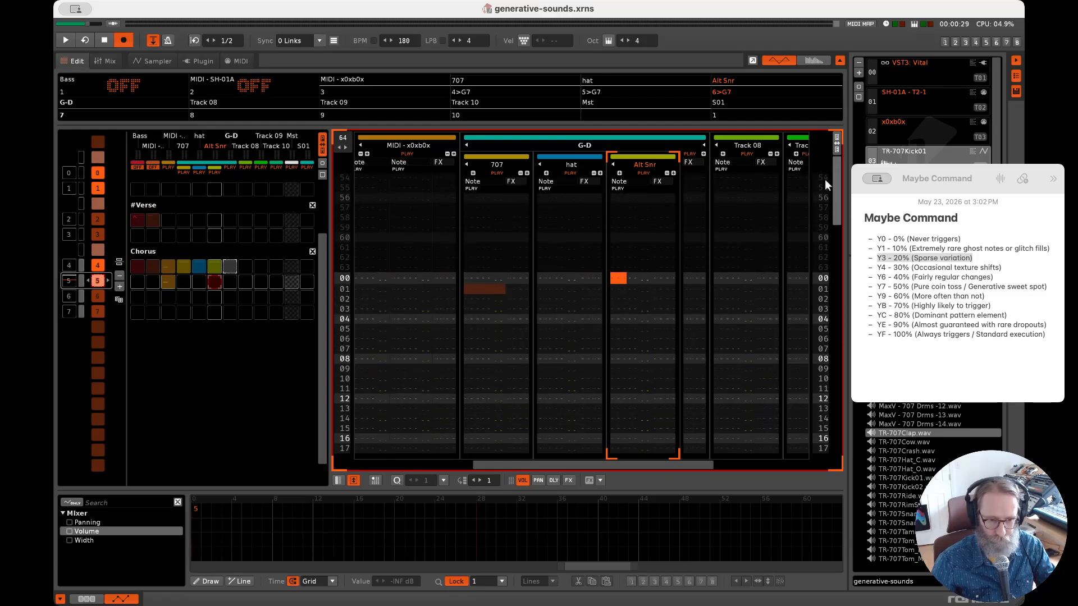